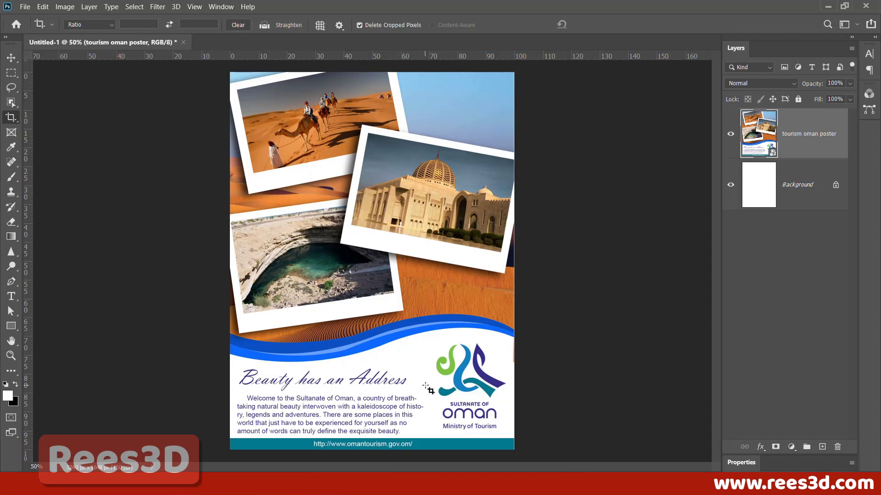
# Step: Examine the finished Oman tourism poster up close, from the slogan, text and logo area to the three framed photos
pyautogui.hotkey('ctrl', '+')
pyautogui.hotkey('ctrl', '+')
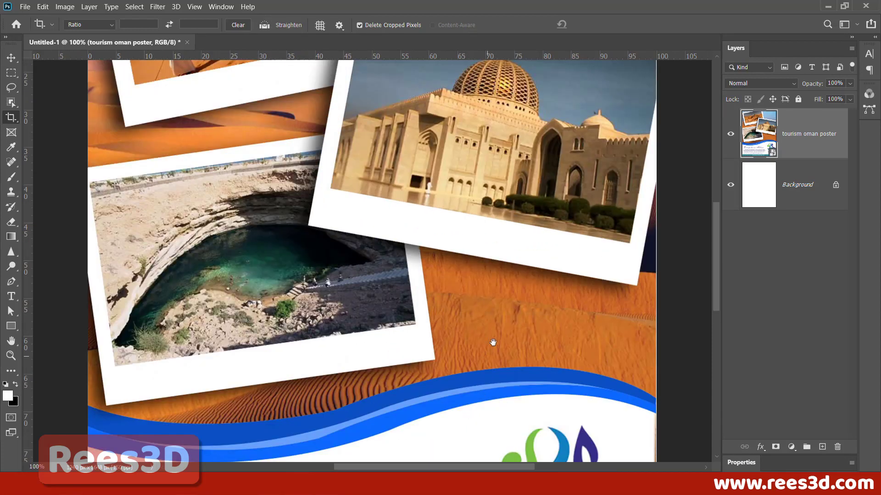
pyautogui.moveTo(491, 340); pyautogui.dragTo(522, 77)
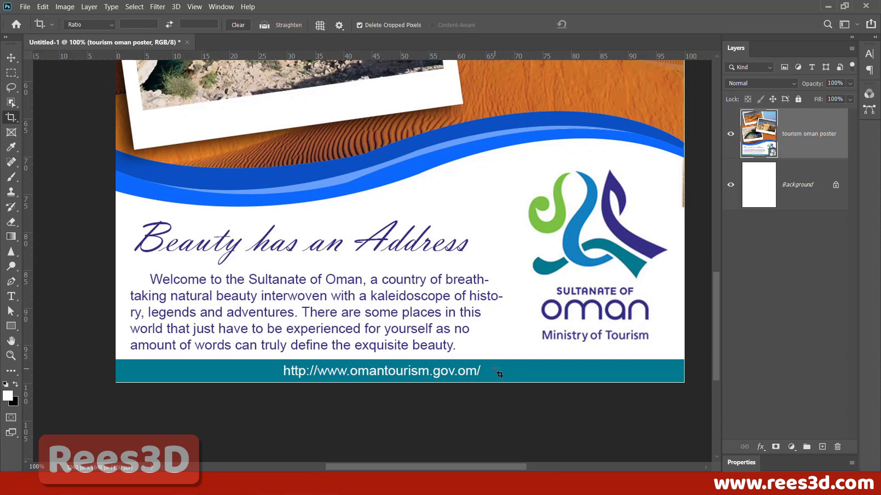
pyautogui.moveTo(476, 162); pyautogui.dragTo(471, 201)
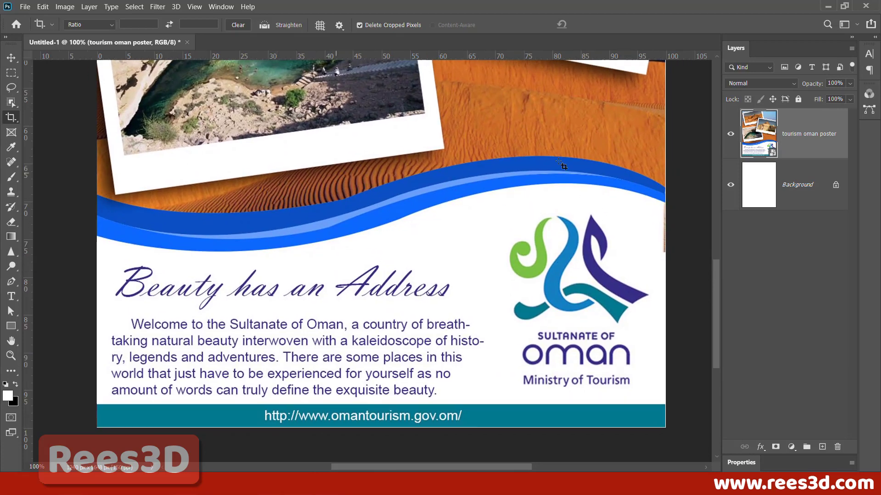
pyautogui.moveTo(356, 183); pyautogui.dragTo(322, 361)
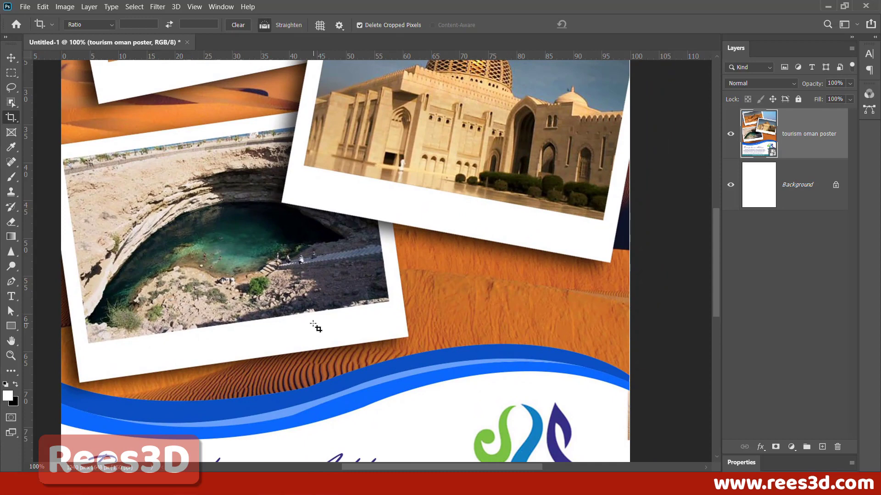
pyautogui.hotkey('ctrl', '-')
pyautogui.moveTo(302, 195); pyautogui.dragTo(292, 243)
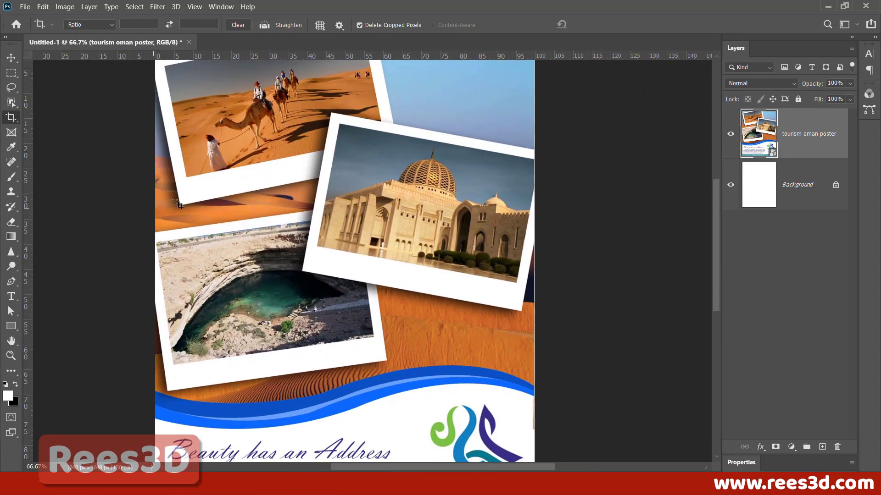
pyautogui.moveTo(423, 280); pyautogui.dragTo(427, 306)
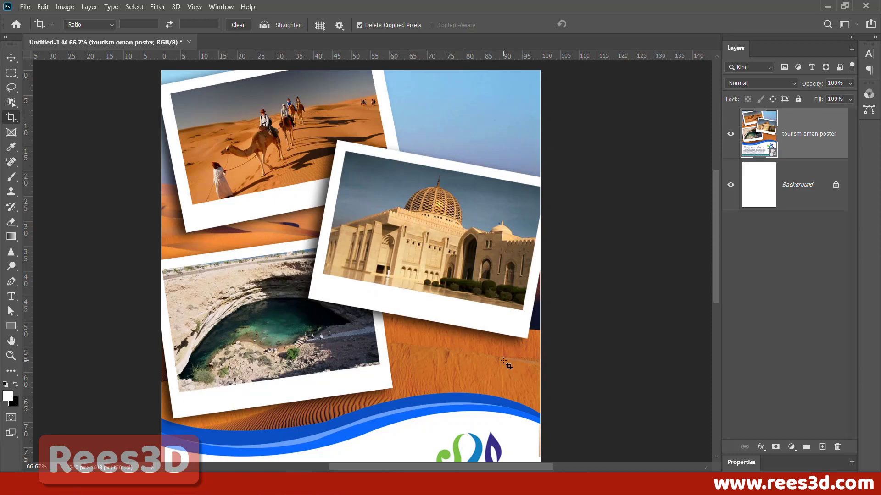
pyautogui.hotkey('ctrl', '-')
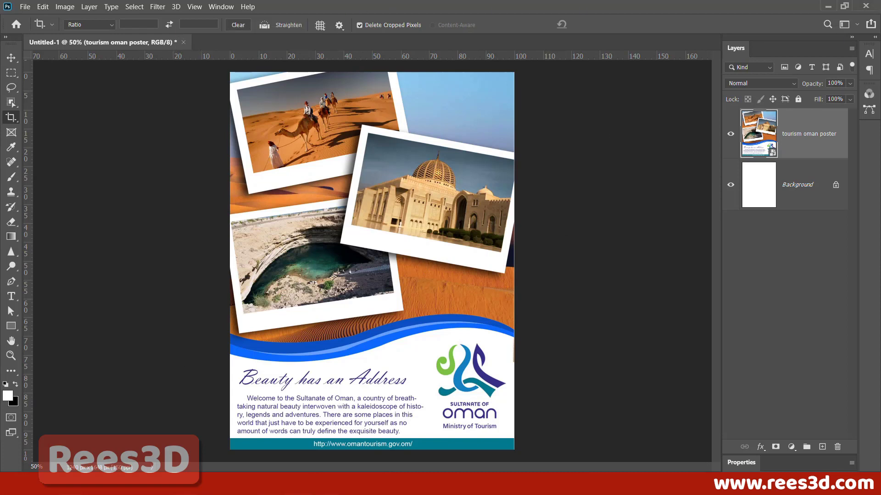
# Step: Open the four photos and the oman.jpg logo as separate documents and activate the Move tool
pyautogui.moveTo(160, 482)
pyautogui.click(252, 440)
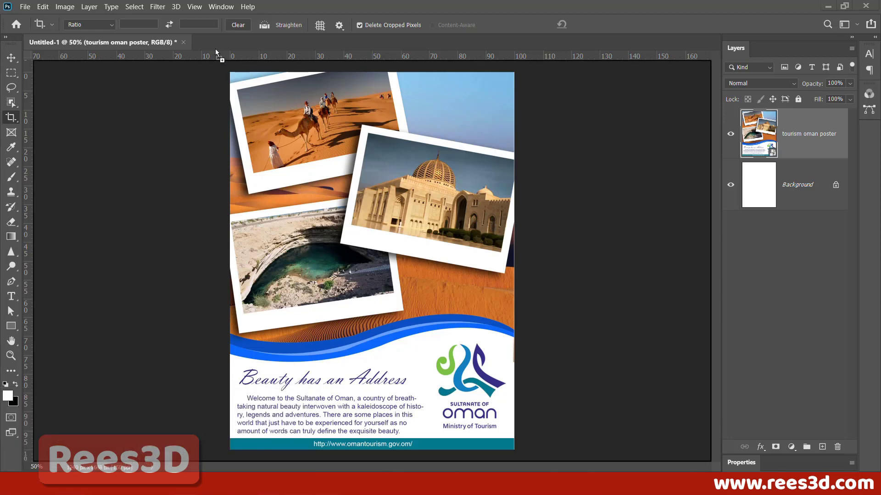
pyautogui.moveTo(215, 49); pyautogui.dragTo(206, 38)
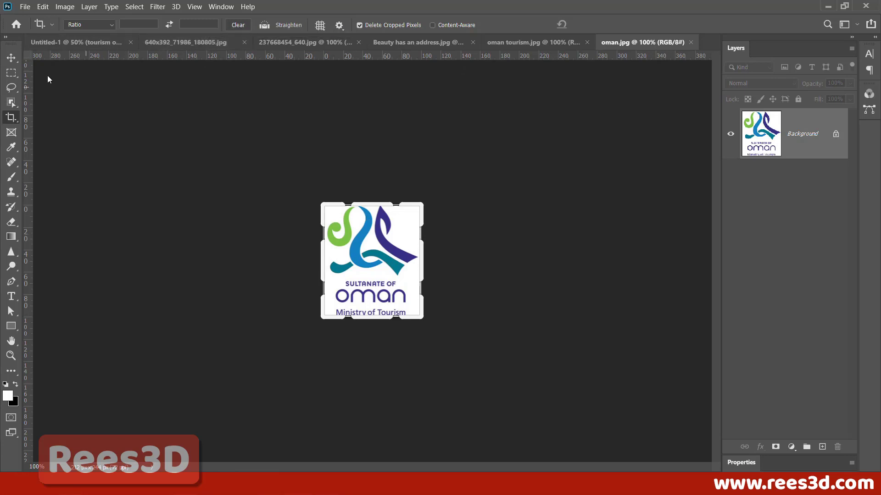
pyautogui.click(14, 59)
# Step: Look through the open mosque, desert, camel, sinkhole and logo images, ending on the finished poster document
pyautogui.click(345, 45)
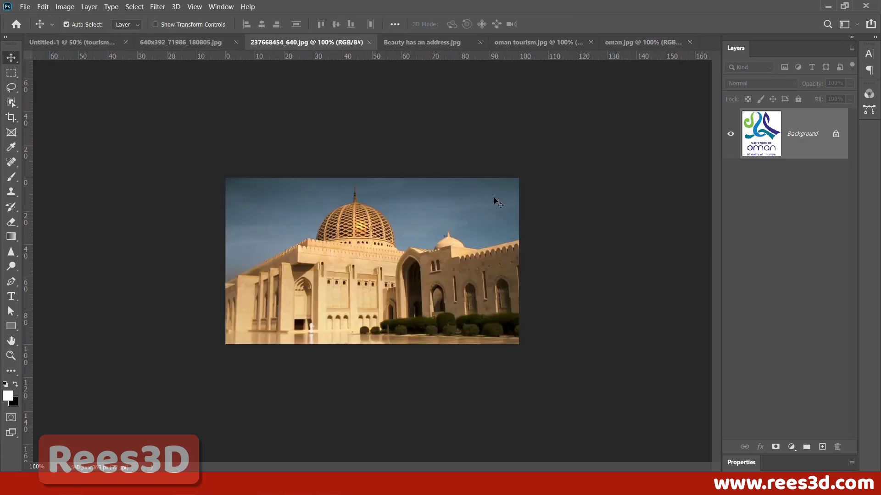
pyautogui.click(425, 43)
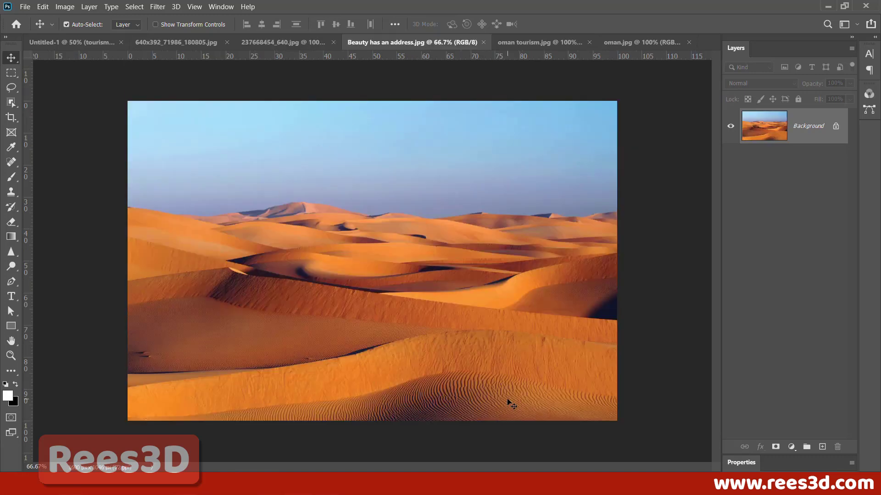
pyautogui.click(536, 41)
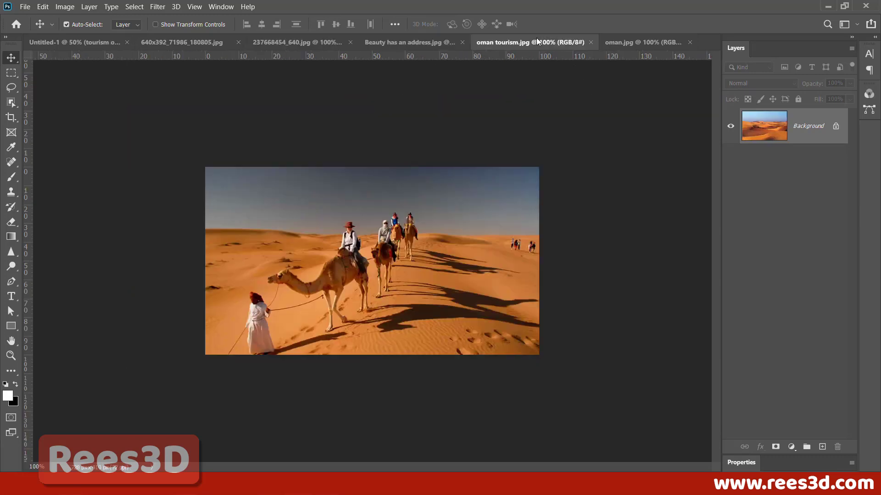
pyautogui.click(637, 42)
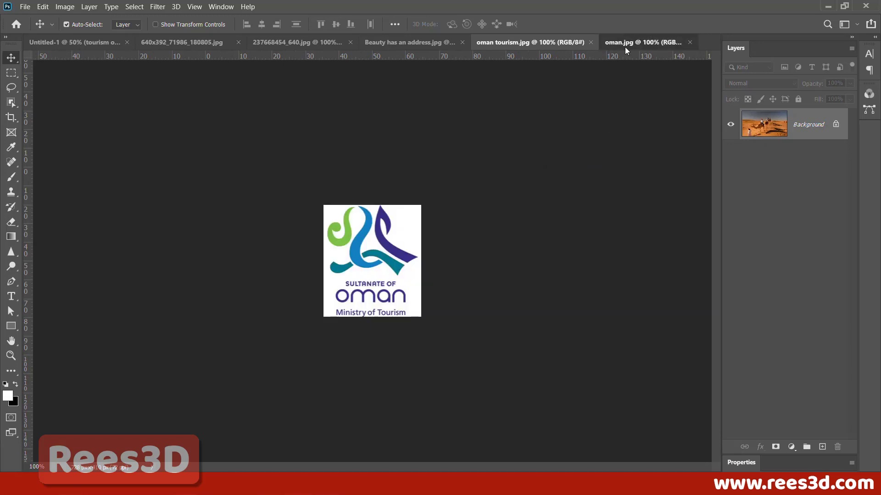
pyautogui.click(205, 41)
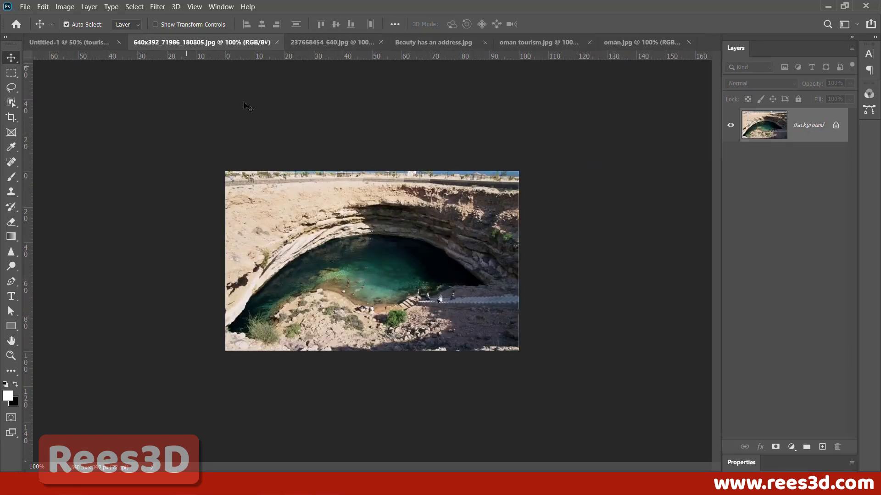
pyautogui.click(354, 43)
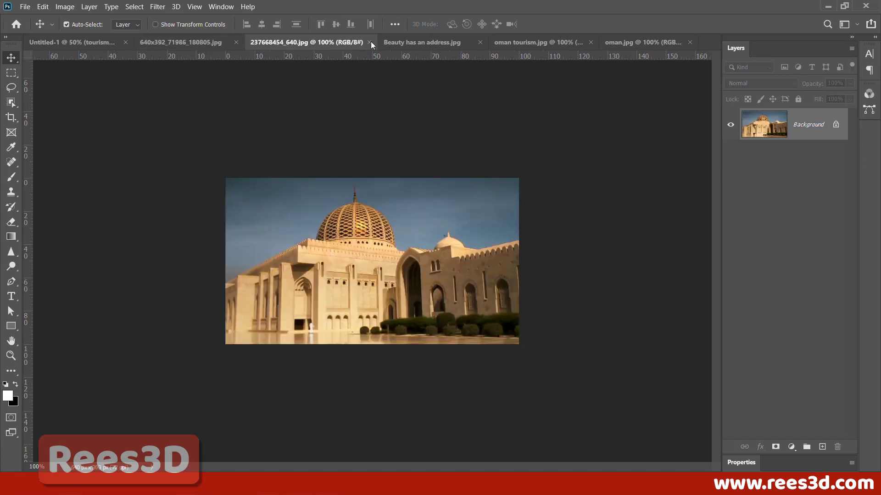
pyautogui.click(460, 42)
pyautogui.click(534, 43)
pyautogui.click(642, 42)
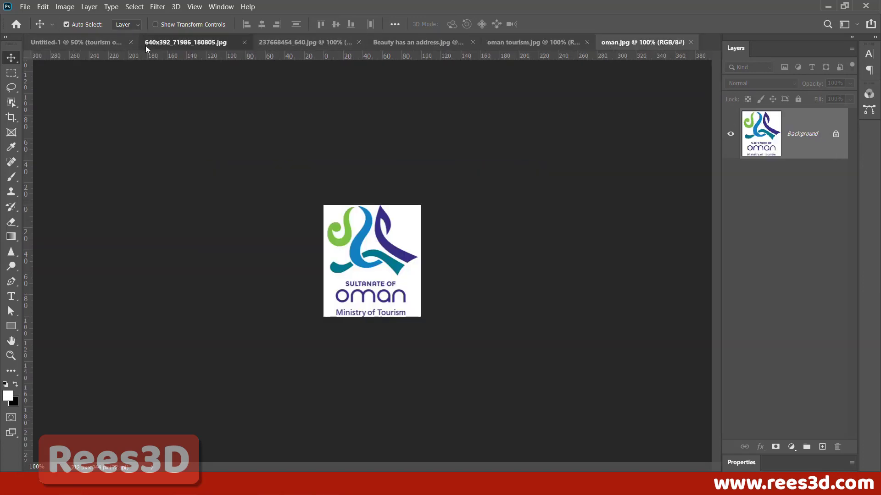
pyautogui.click(145, 43)
pyautogui.click(107, 41)
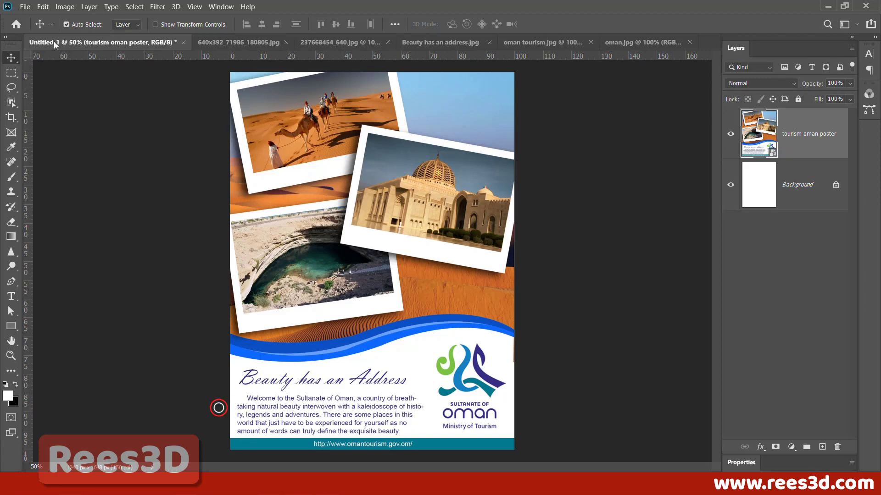
# Step: Create a new A4 portrait document, 210 x 297 mm, at 100 pixels/inch in CMYK Color with a white background
pyautogui.click(20, 8)
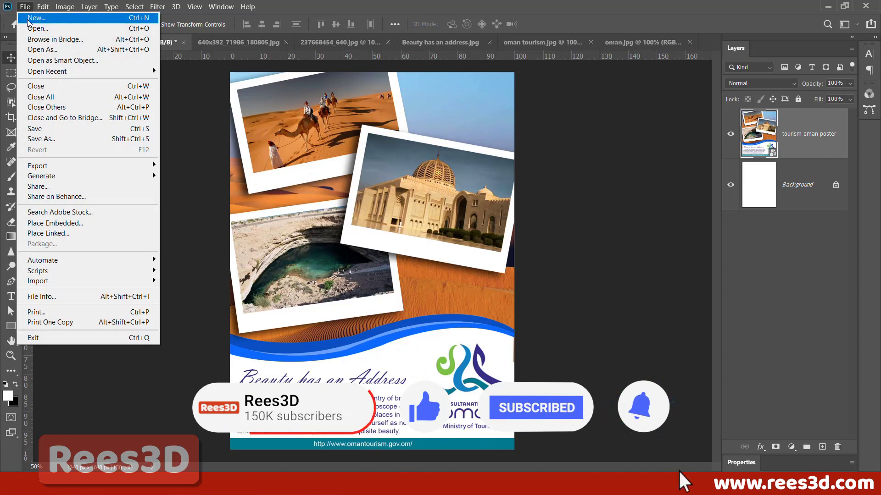
pyautogui.click(28, 20)
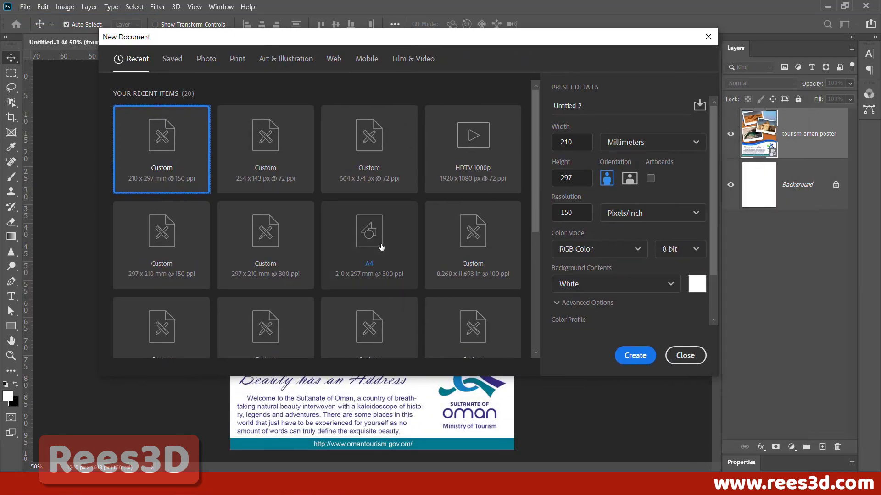
pyautogui.click(369, 252)
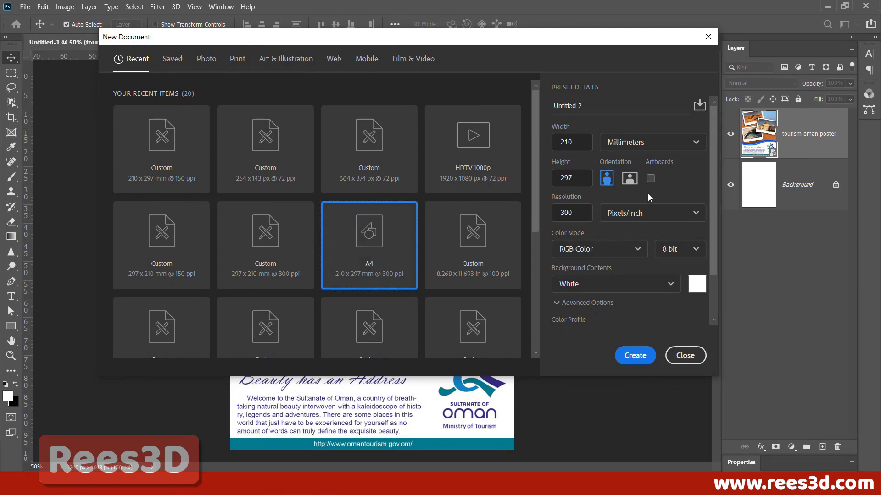
pyautogui.doubleClick(579, 217)
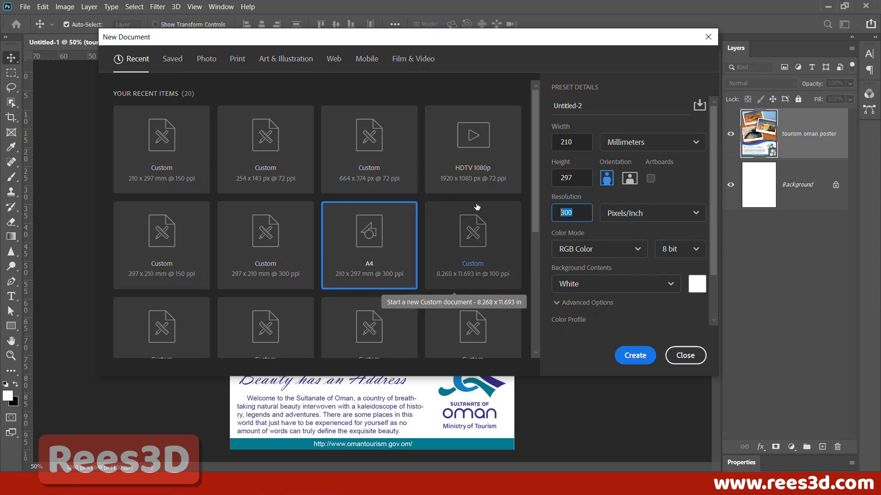
pyautogui.write('10')
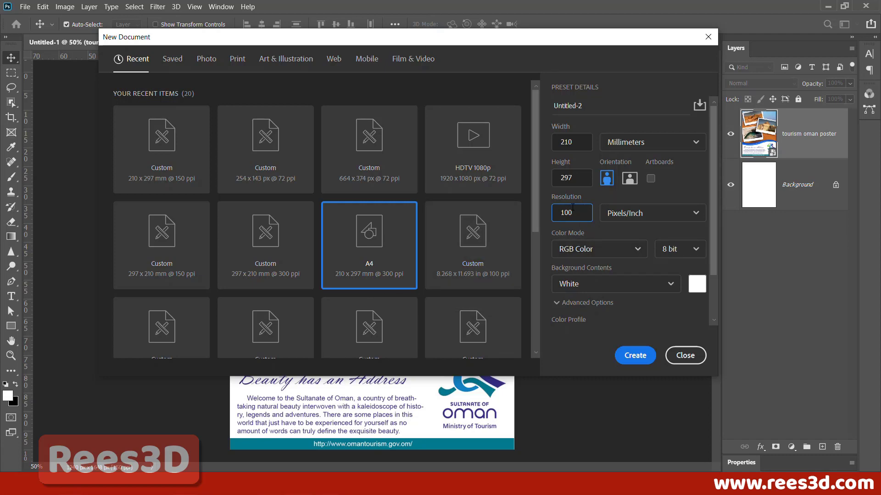
pyautogui.click(589, 251)
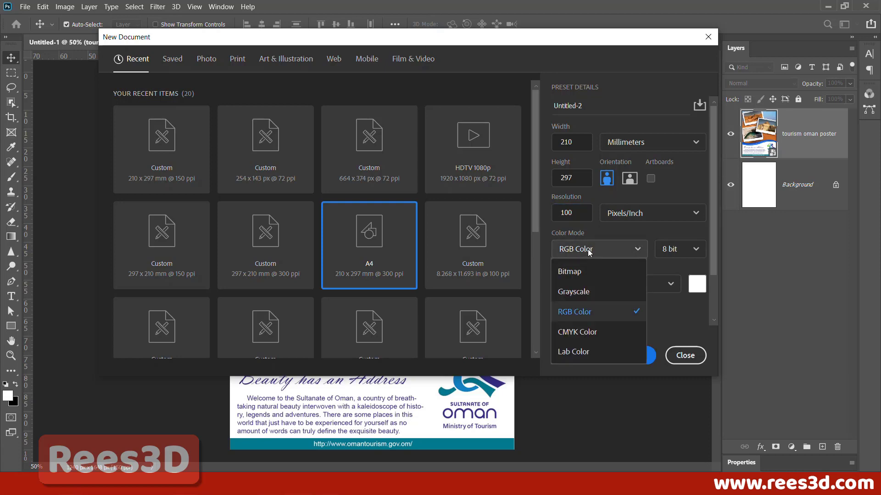
pyautogui.click(587, 332)
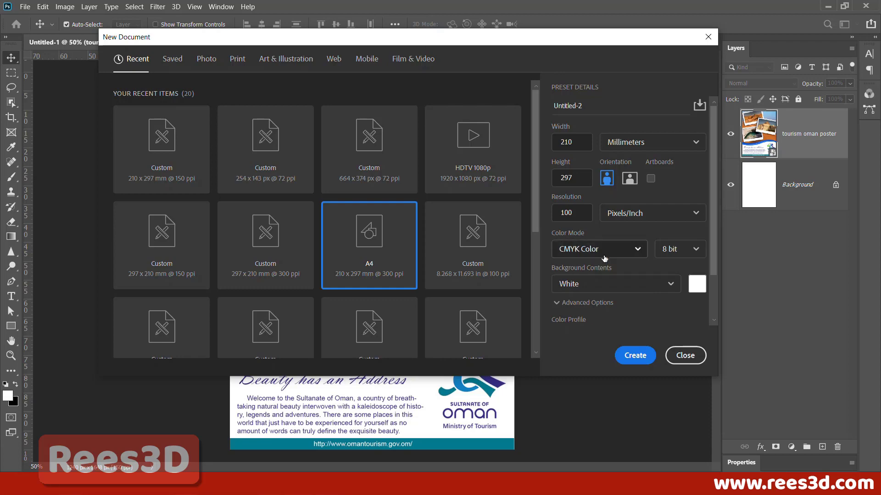
pyautogui.click(637, 359)
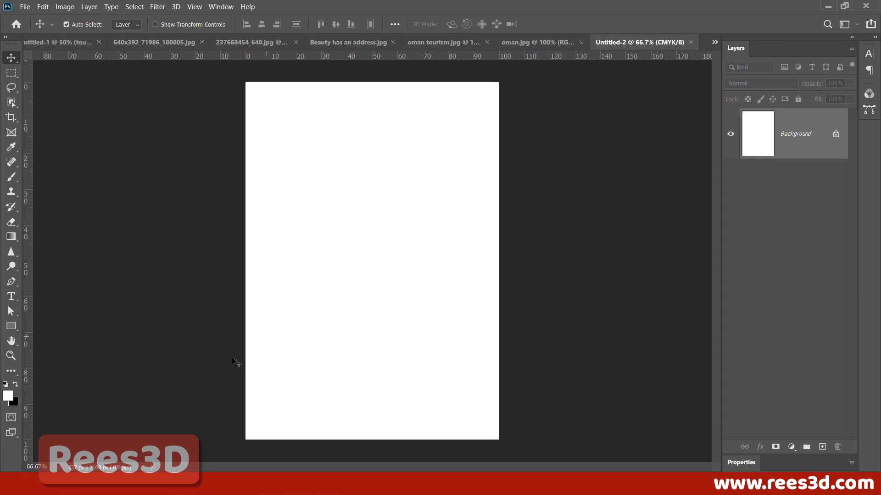
# Step: Check the finished poster once more, then set the Pen tool to Shape mode in the blank A4 document
pyautogui.click(61, 42)
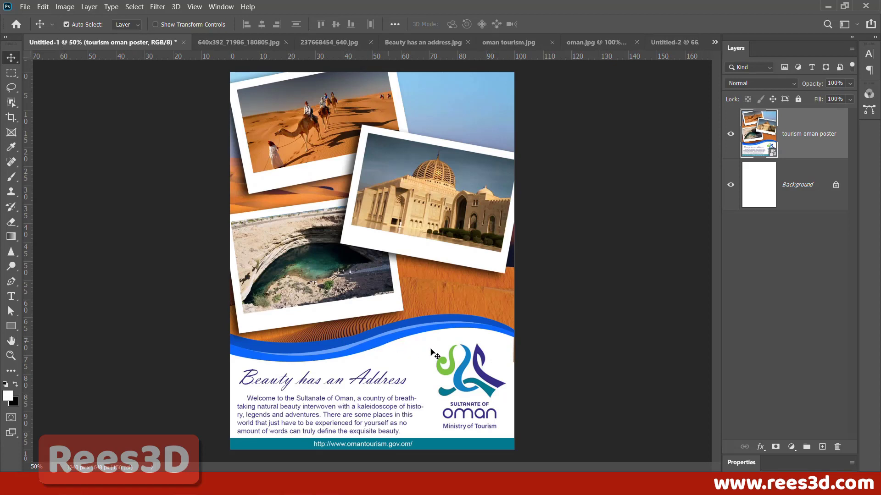
pyautogui.click(665, 40)
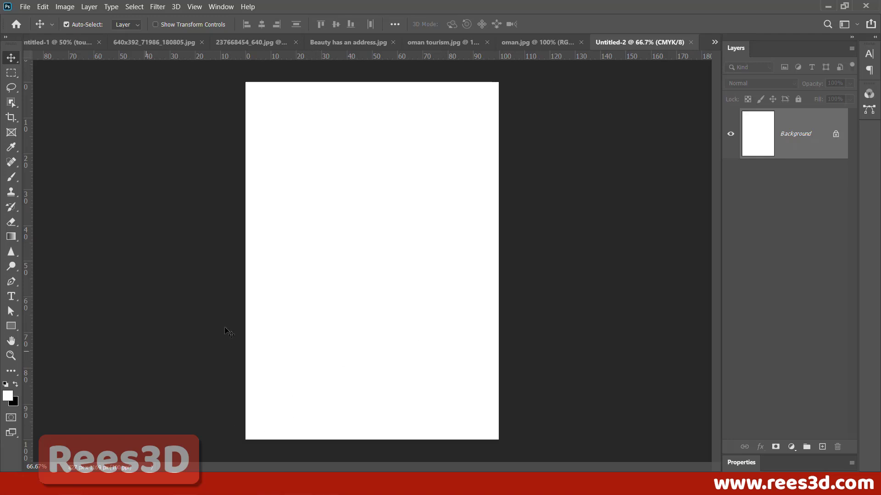
pyautogui.click(11, 282)
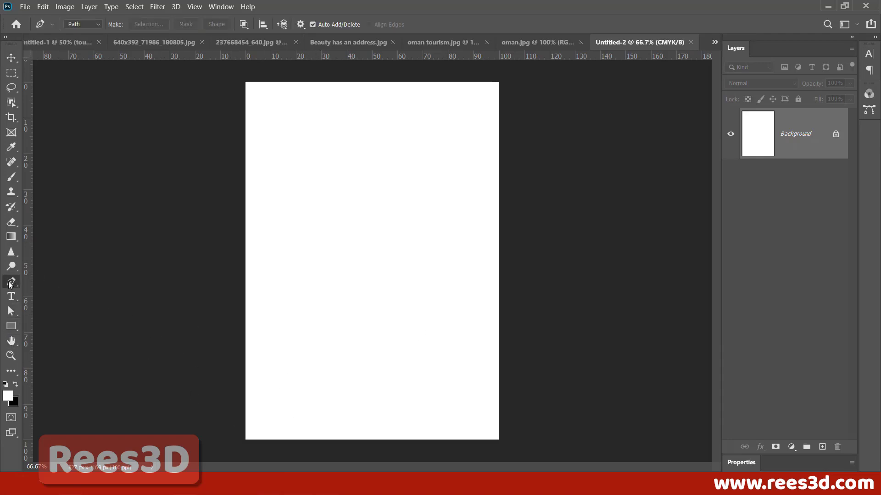
pyautogui.click(92, 25)
pyautogui.click(82, 34)
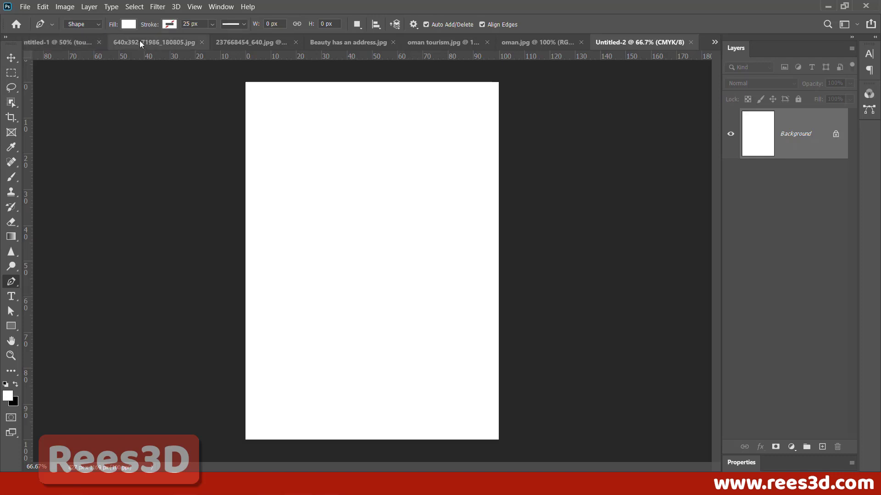
# Step: Set the Pen tool's shape fill to the dark blue swatch from the Pure colour group
pyautogui.click(130, 24)
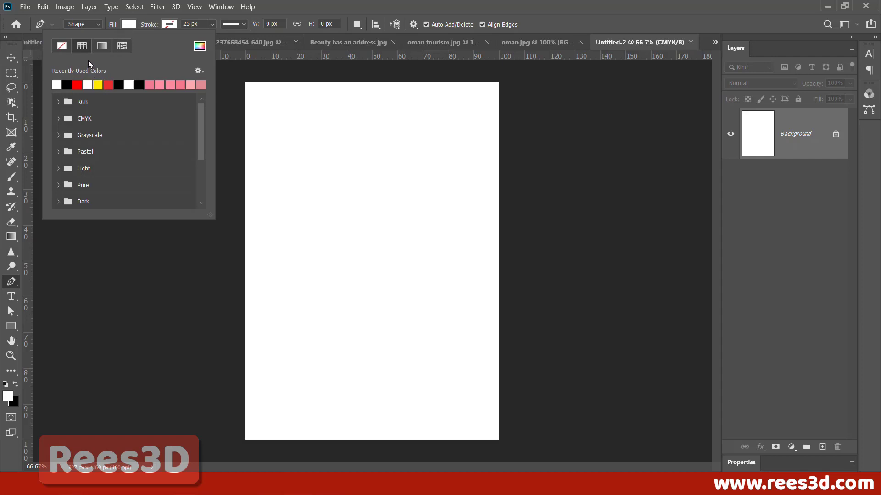
pyautogui.click(58, 119)
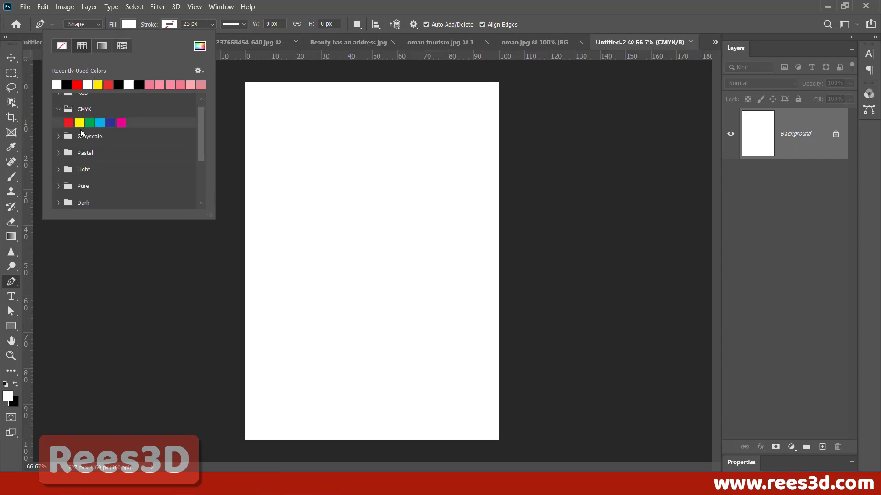
pyautogui.click(58, 136)
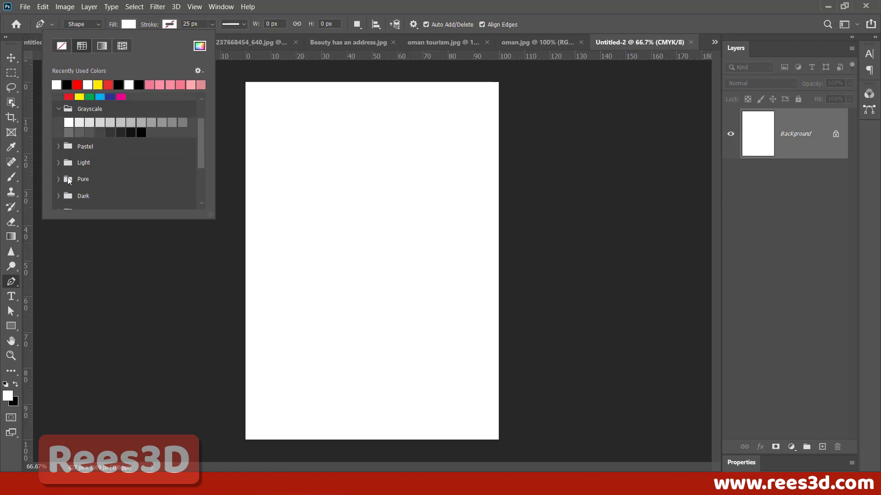
pyautogui.scroll(-3, 89, 183)
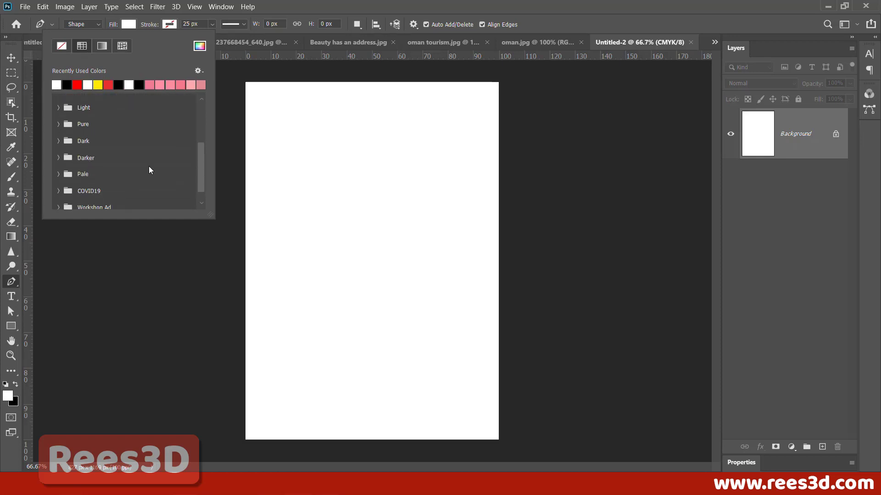
pyautogui.scroll(-1, 148, 170)
pyautogui.moveTo(210, 214); pyautogui.dragTo(230, 381)
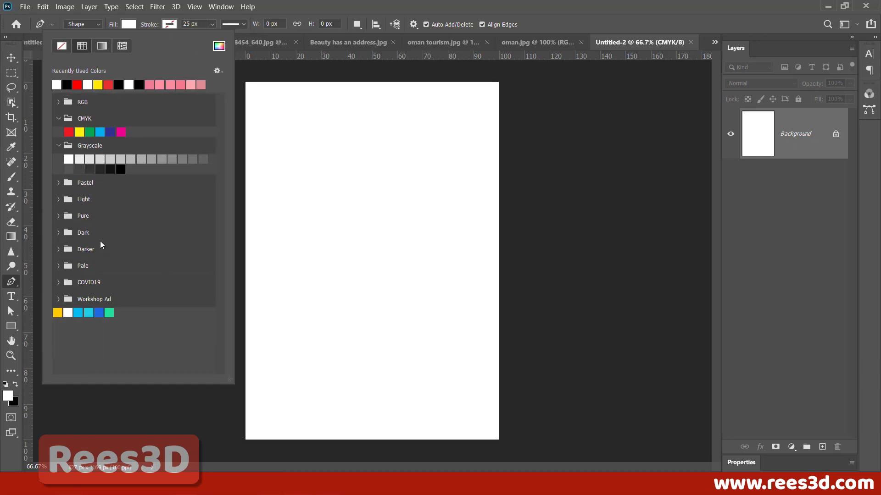
pyautogui.click(58, 215)
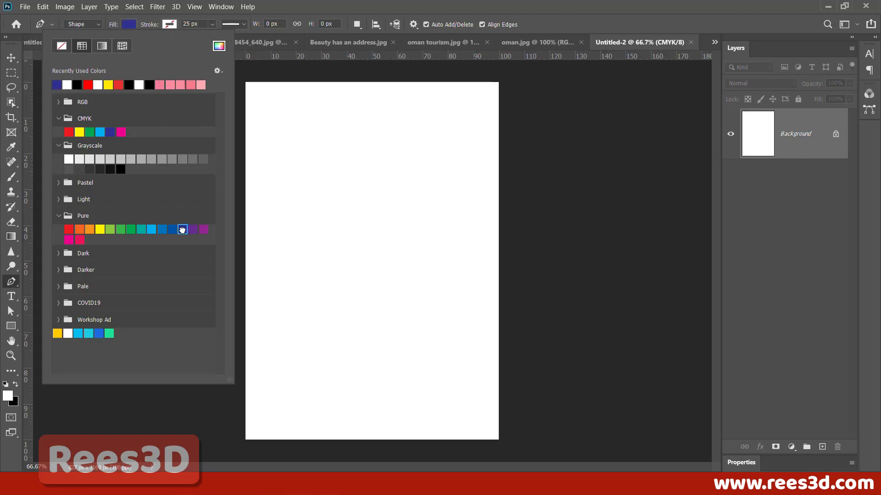
# Step: Draw a closed dark blue wave shape, about 1004 x 404 px, covering the lower part of the page and overhanging its edges
pyautogui.doubleClick(182, 230)
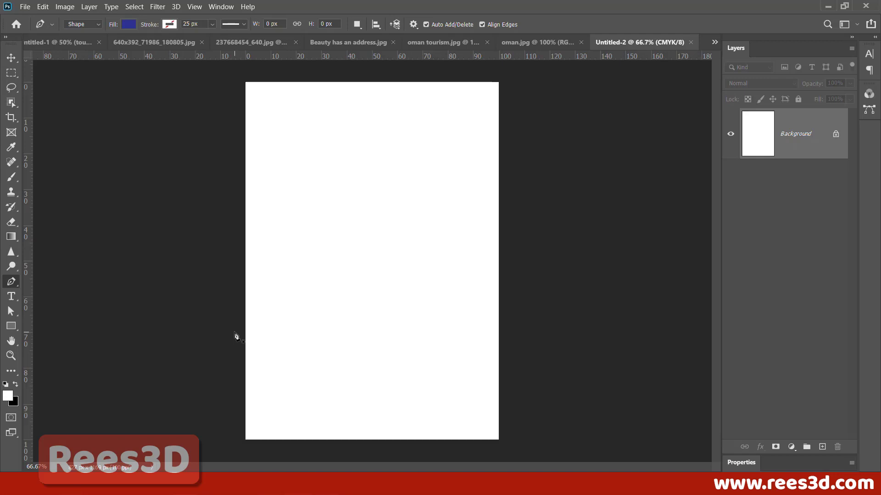
pyautogui.click(233, 332)
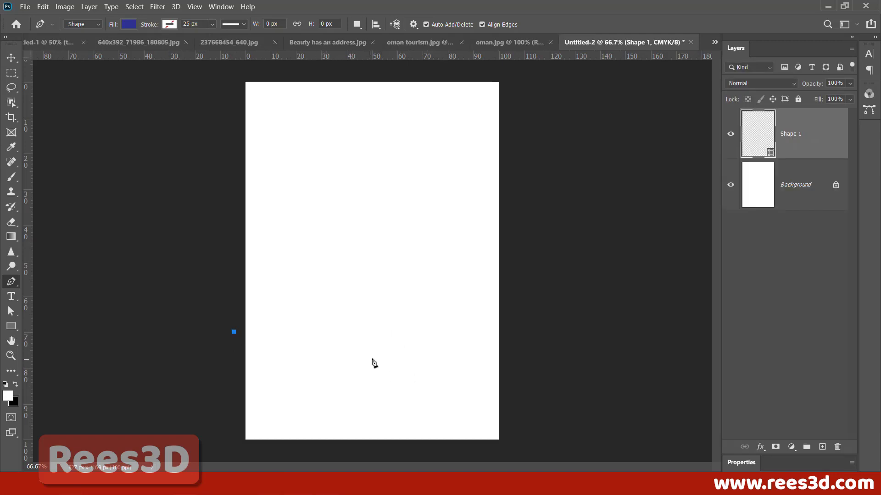
pyautogui.moveTo(370, 361); pyautogui.dragTo(452, 362)
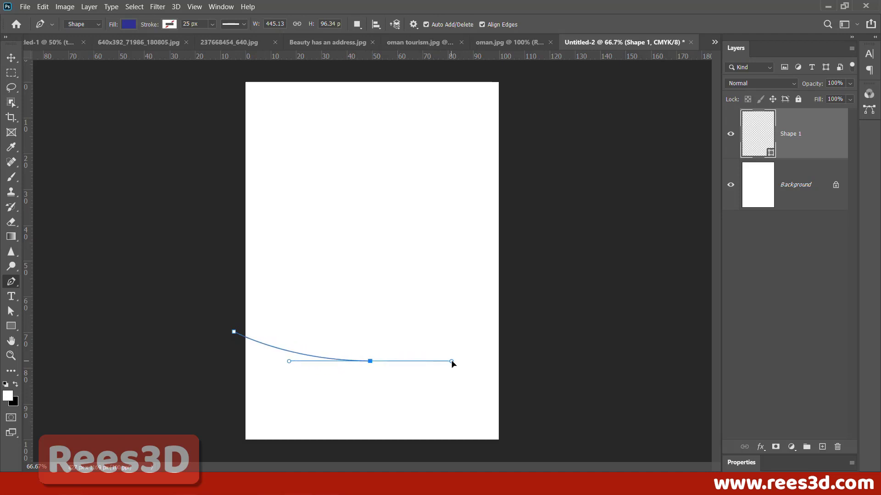
pyautogui.moveTo(452, 363); pyautogui.dragTo(453, 362)
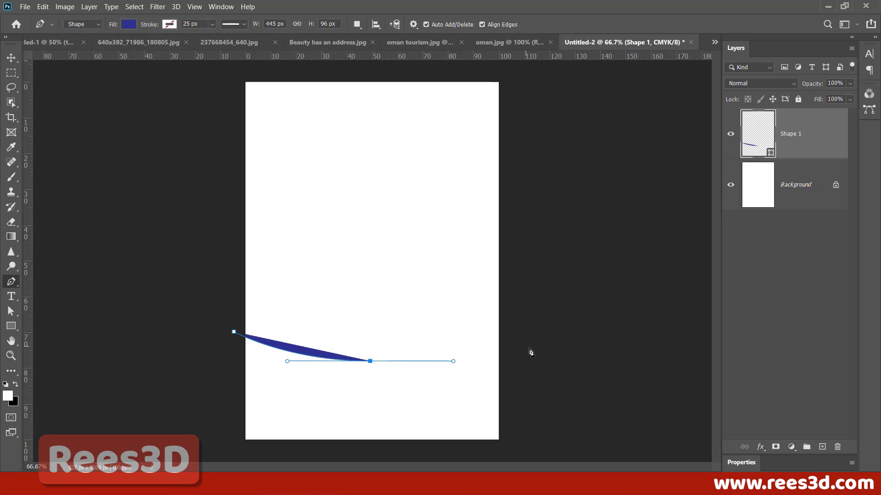
pyautogui.moveTo(528, 348); pyautogui.dragTo(614, 363)
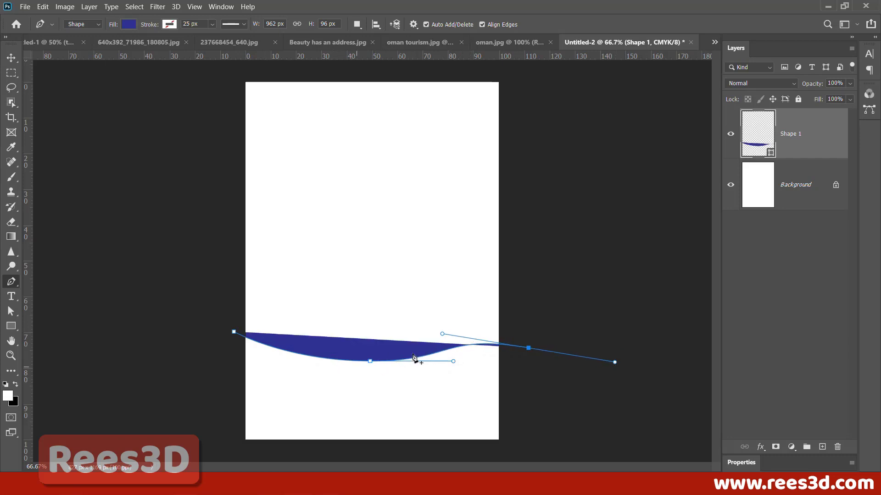
pyautogui.click(528, 350)
pyautogui.click(518, 453)
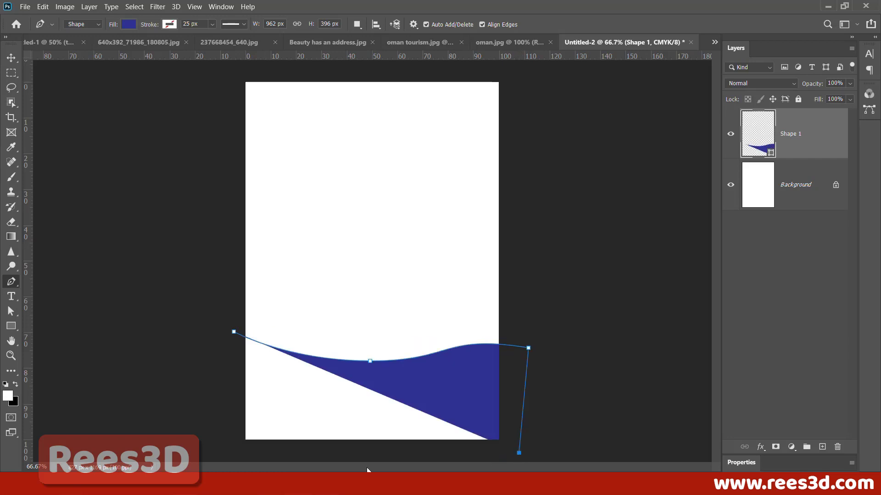
pyautogui.click(221, 456)
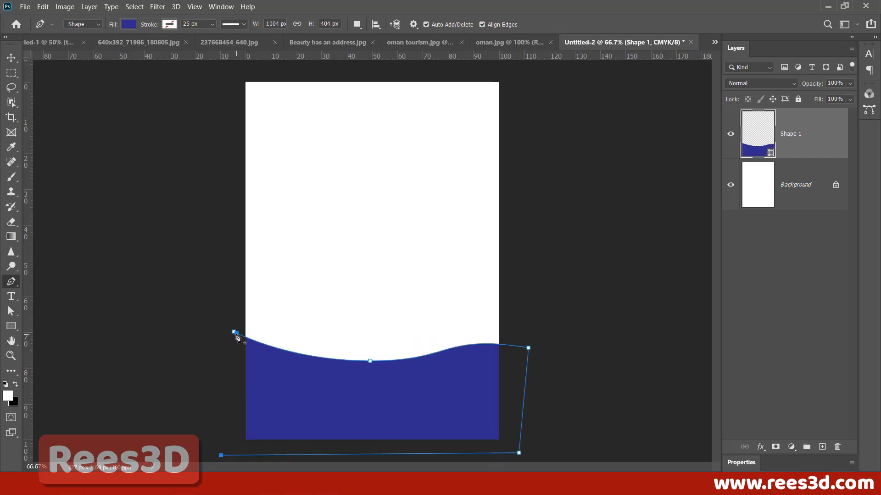
pyautogui.click(234, 332)
pyautogui.click(336, 359)
pyautogui.hotkey('ctrl', 'z')
# Step: Reshape the dark blue wave's upper edge by moving its middle anchor point and direction handles into a smooth dip and crest
pyautogui.click(10, 312)
pyautogui.moveTo(10, 312); pyautogui.dragTo(63, 326)
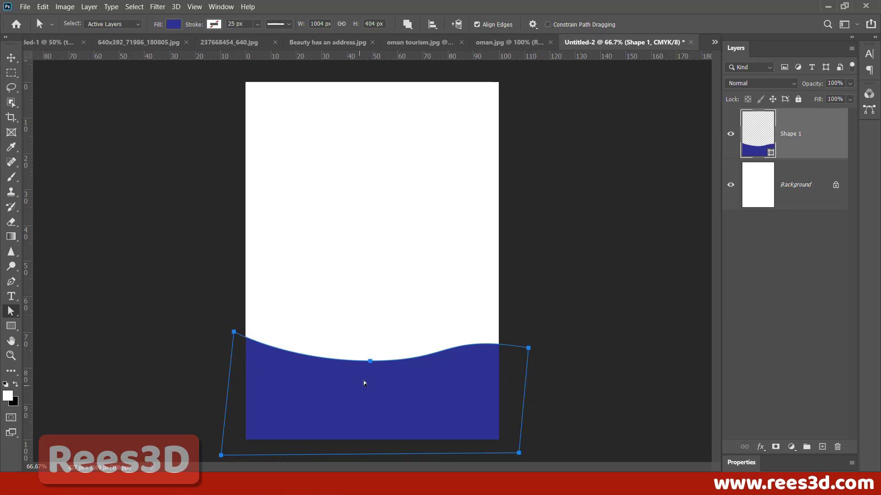
pyautogui.click(370, 362)
pyautogui.moveTo(369, 364); pyautogui.dragTo(347, 360)
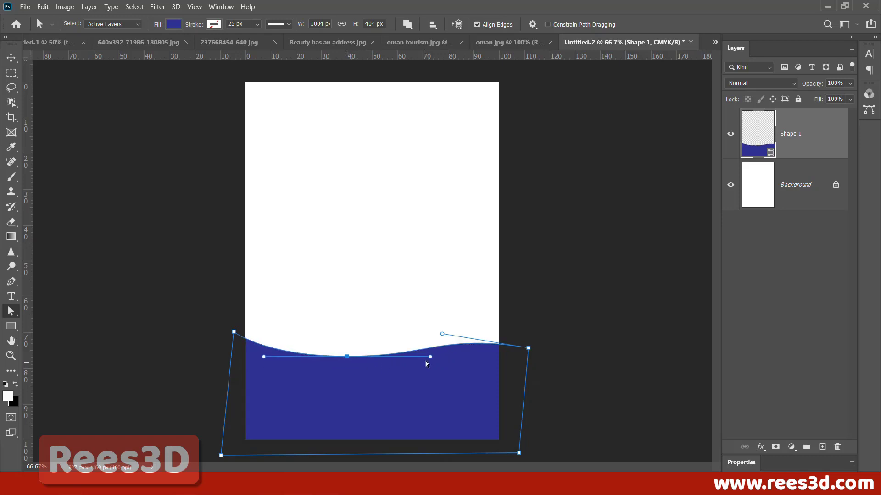
pyautogui.moveTo(429, 358)
pyautogui.mouseDown()
pyautogui.moveTo(433, 367)
pyautogui.moveTo(427, 352)
pyautogui.mouseUp()
pyautogui.moveTo(346, 357)
pyautogui.mouseDown()
pyautogui.moveTo(346, 371)
pyautogui.moveTo(346, 357)
pyautogui.mouseUp()
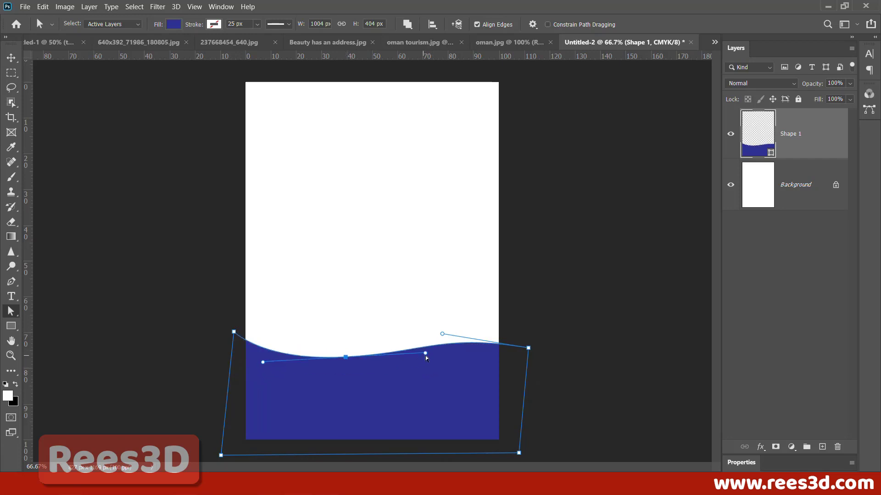
pyautogui.moveTo(426, 353); pyautogui.dragTo(444, 334)
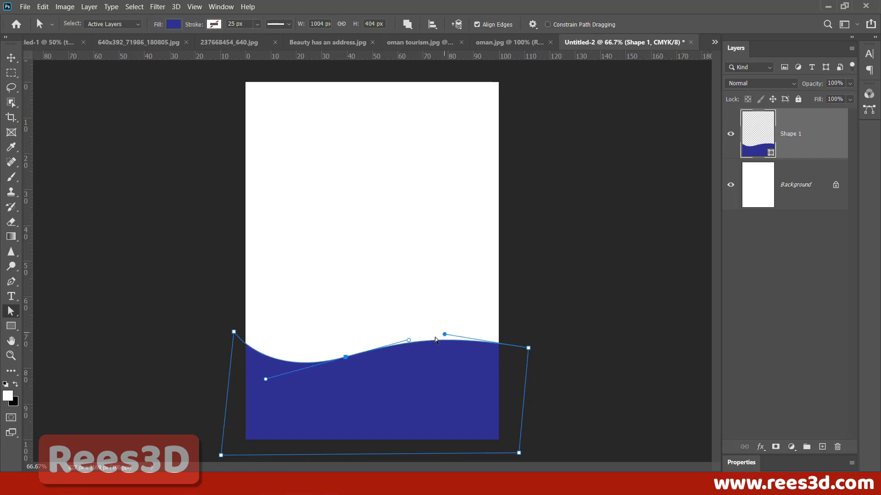
pyautogui.moveTo(347, 360); pyautogui.dragTo(395, 350)
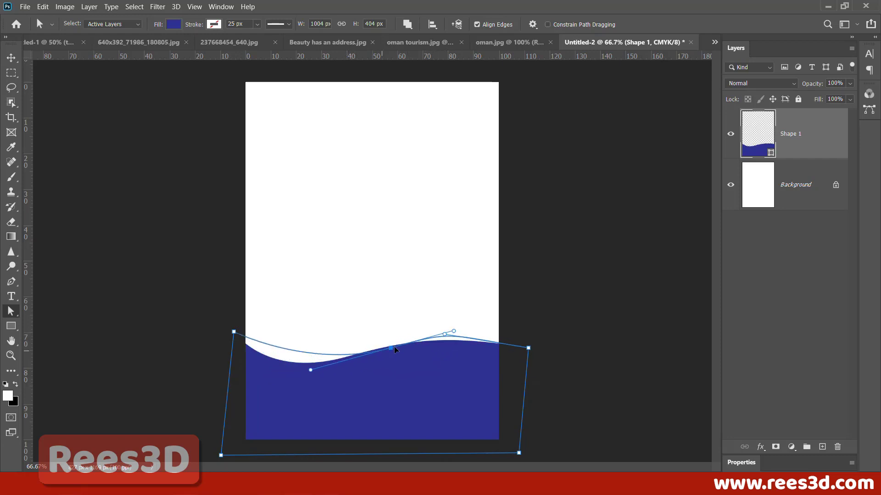
pyautogui.moveTo(457, 330); pyautogui.dragTo(424, 343)
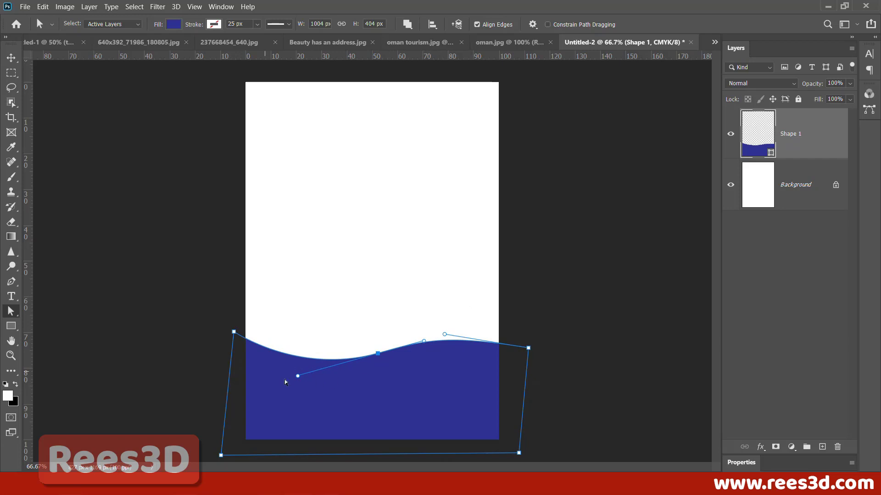
pyautogui.moveTo(299, 377); pyautogui.dragTo(306, 369)
pyautogui.click(696, 366)
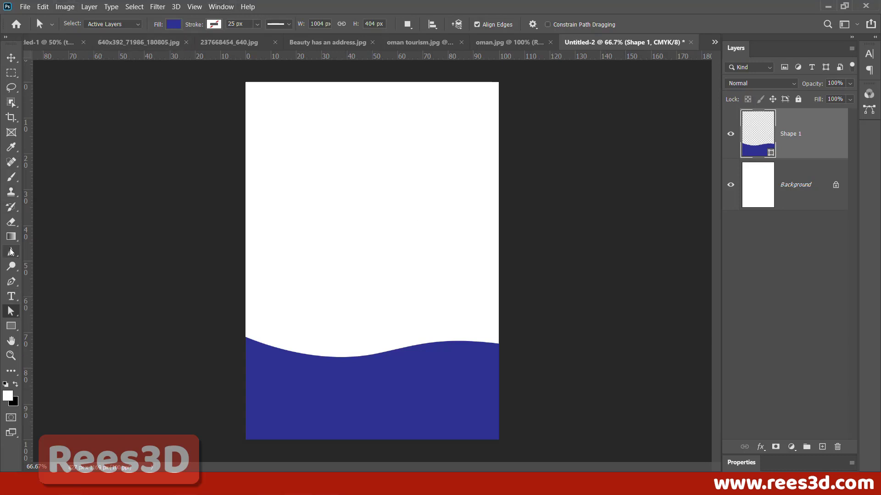
pyautogui.click(11, 282)
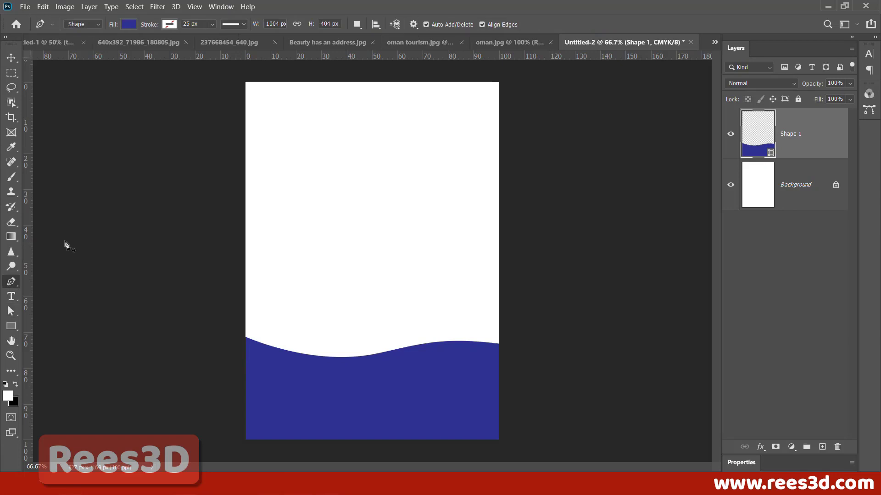
pyautogui.click(127, 25)
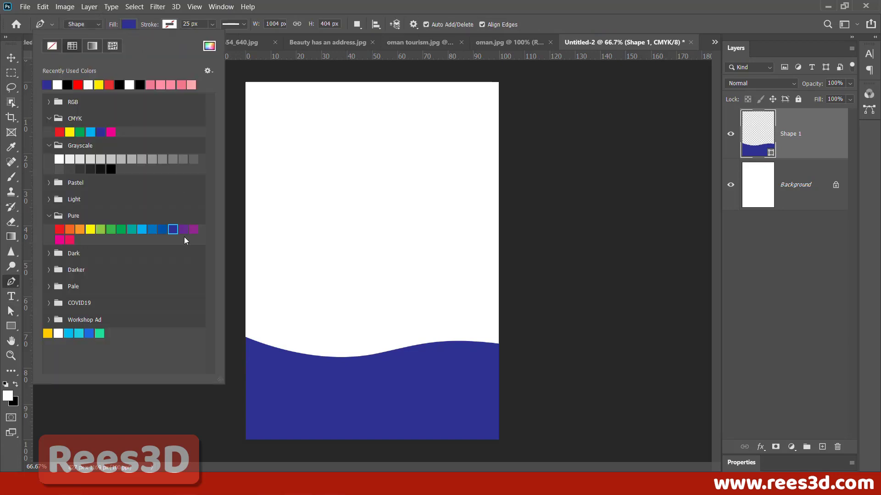
pyautogui.click(143, 228)
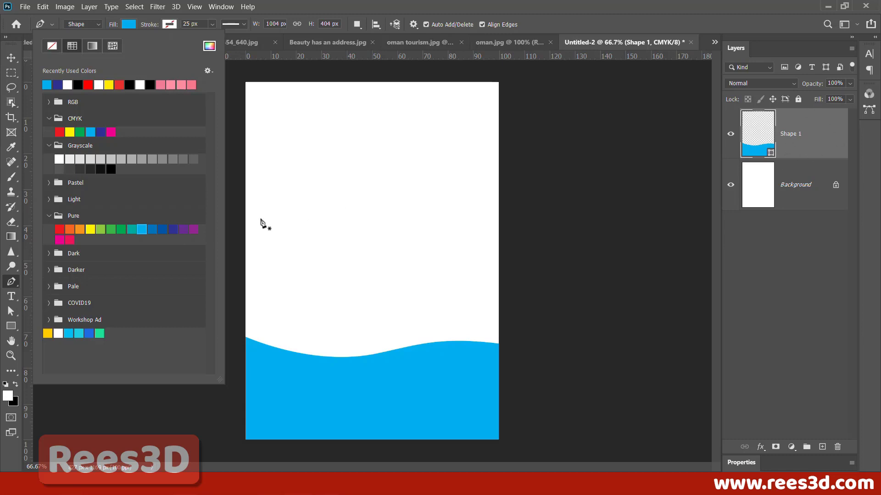
pyautogui.click(172, 229)
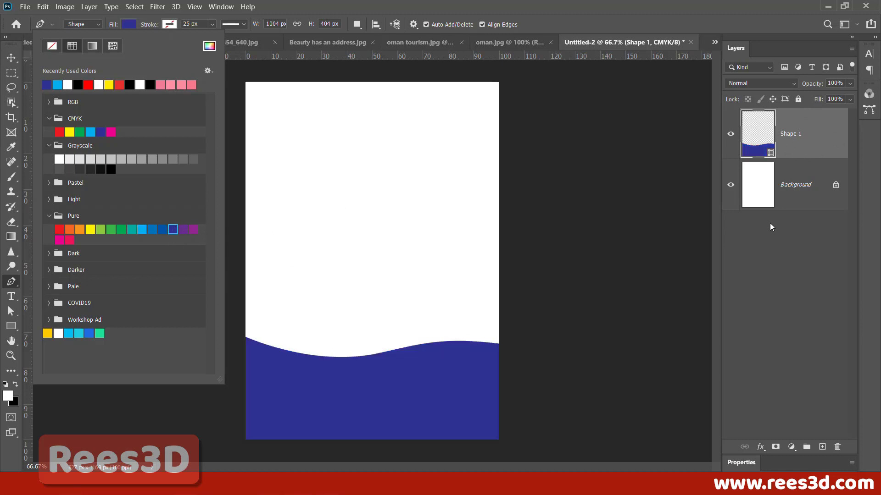
pyautogui.click(768, 242)
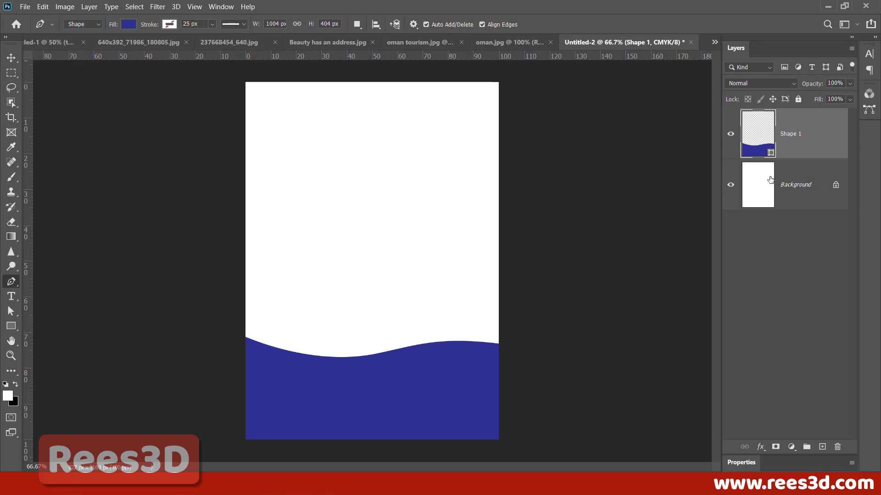
# Step: Deselect the dark blue wave's layer and set the Pen tool's shape fill to the light blue Pure swatch
pyautogui.click(807, 264)
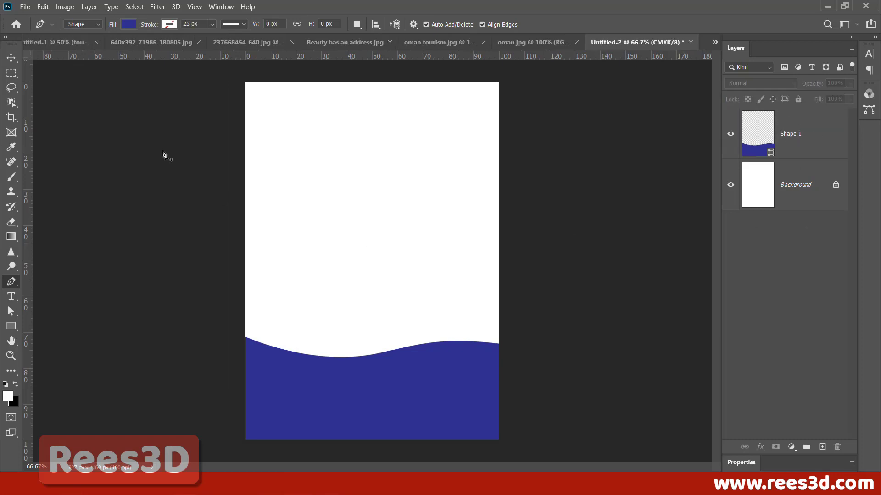
pyautogui.click(128, 24)
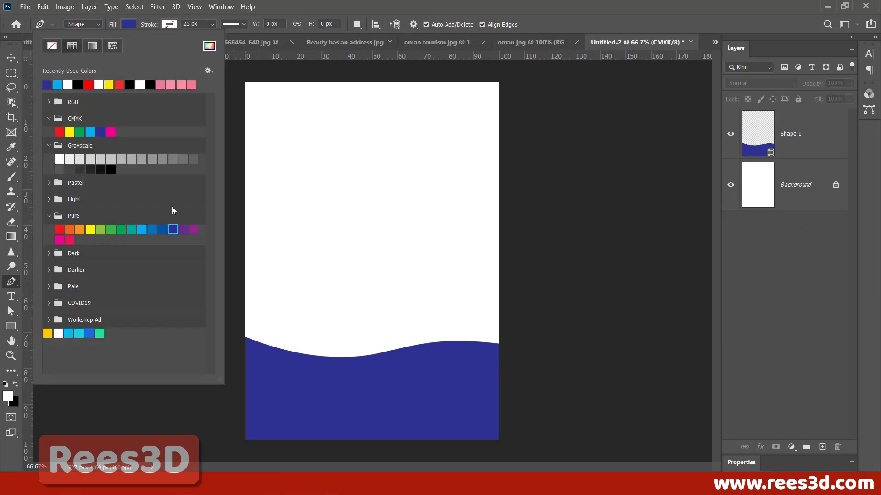
pyautogui.click(142, 229)
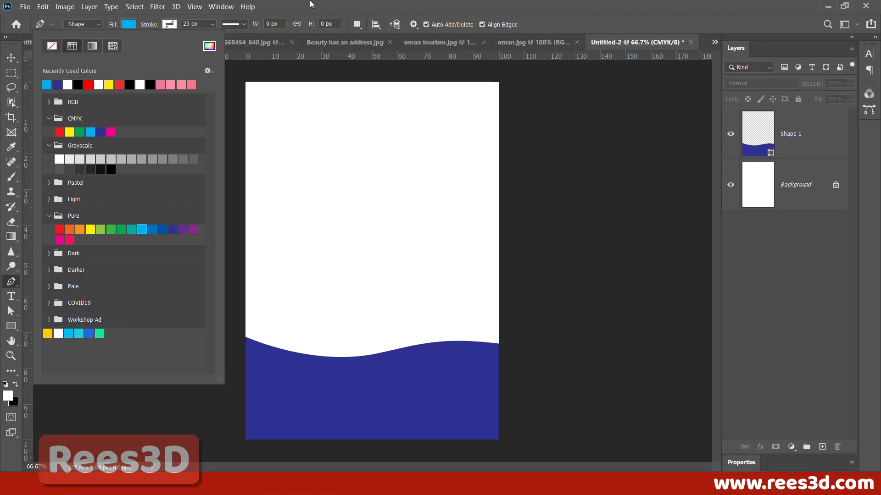
pyautogui.press('Return')
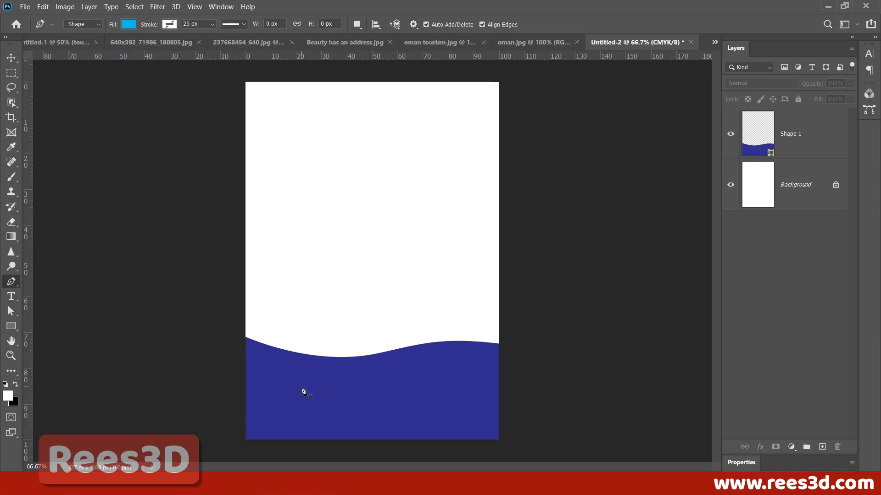
# Step: Draw a closed light blue wave shape, about 1062 x 368 px, over the dark blue one, leaving a dark band along its upper edge
pyautogui.hotkey('ctrl', '+')
pyautogui.hotkey('ctrl', '+')
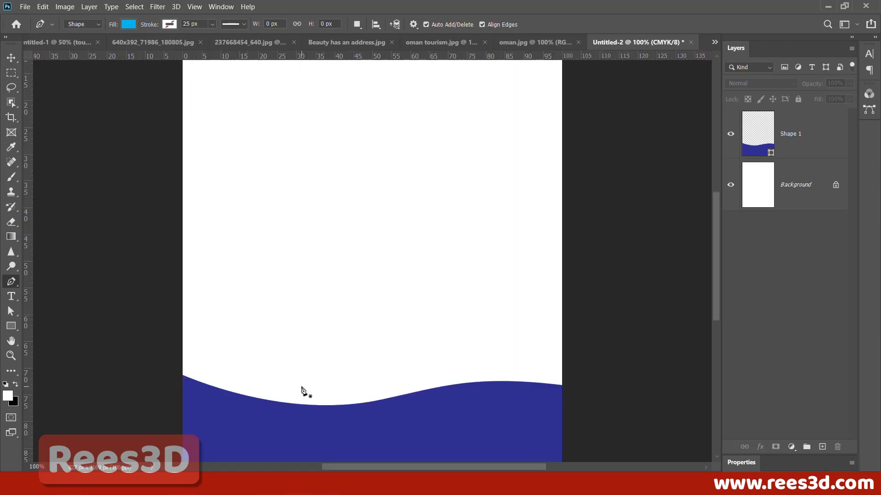
pyautogui.moveTo(297, 369); pyautogui.dragTo(295, 138)
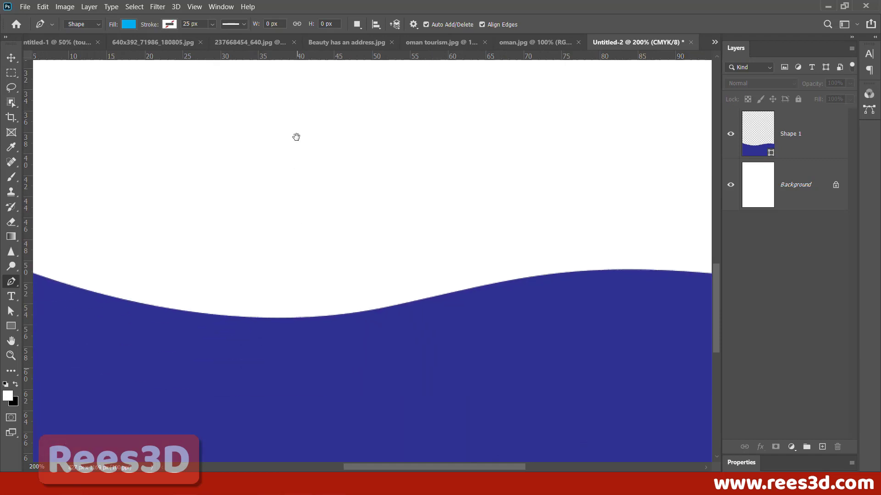
pyautogui.hotkey('ctrl', '-')
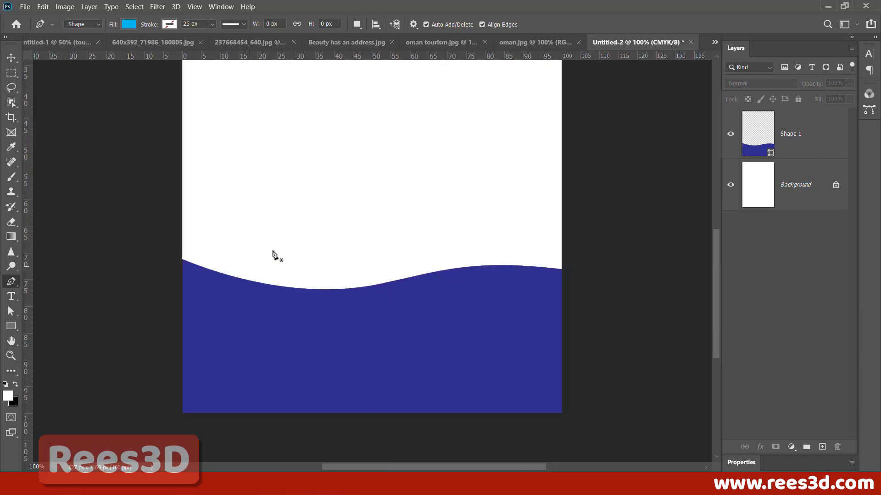
pyautogui.click(174, 264)
pyautogui.click(376, 308)
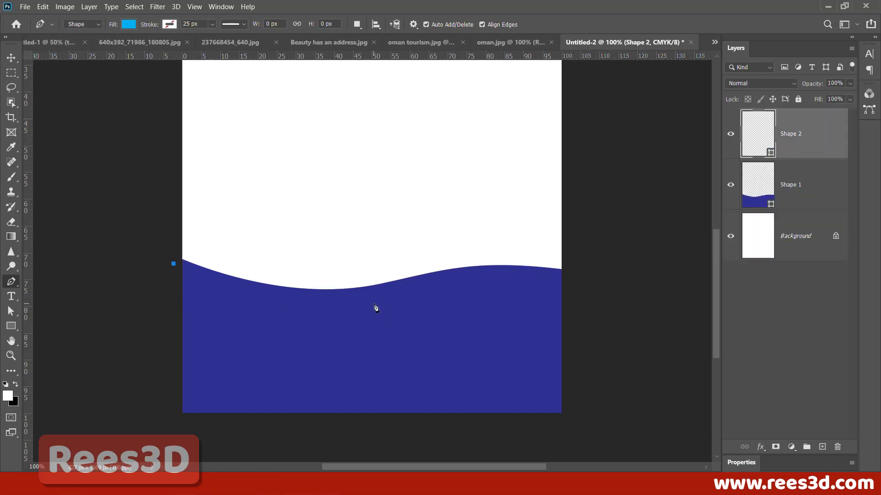
pyautogui.moveTo(373, 304); pyautogui.dragTo(475, 292)
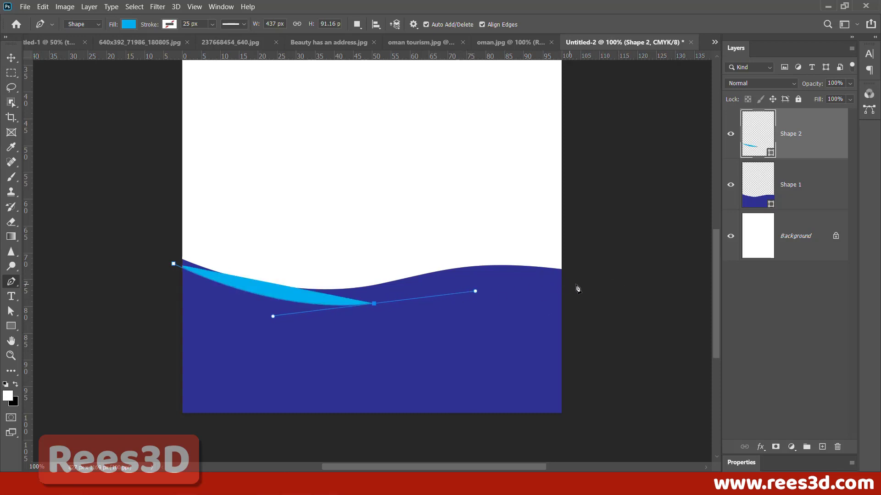
pyautogui.moveTo(595, 294); pyautogui.dragTo(687, 325)
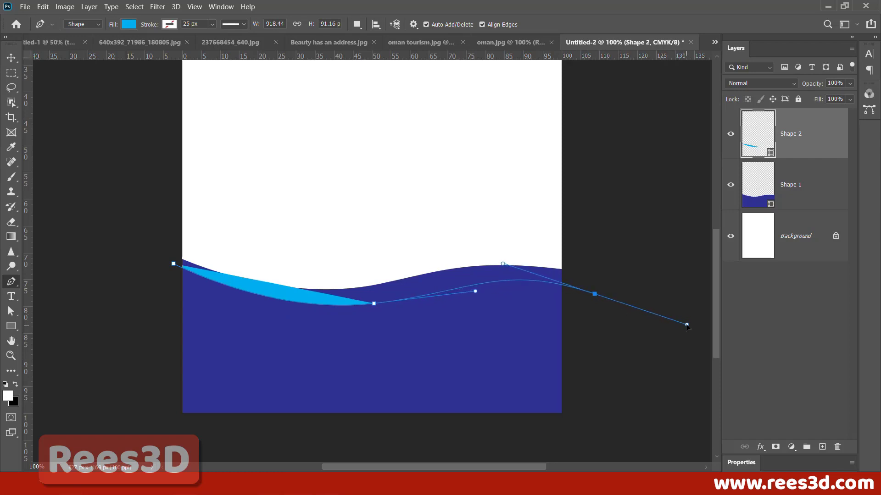
pyautogui.click(594, 432)
pyautogui.click(148, 432)
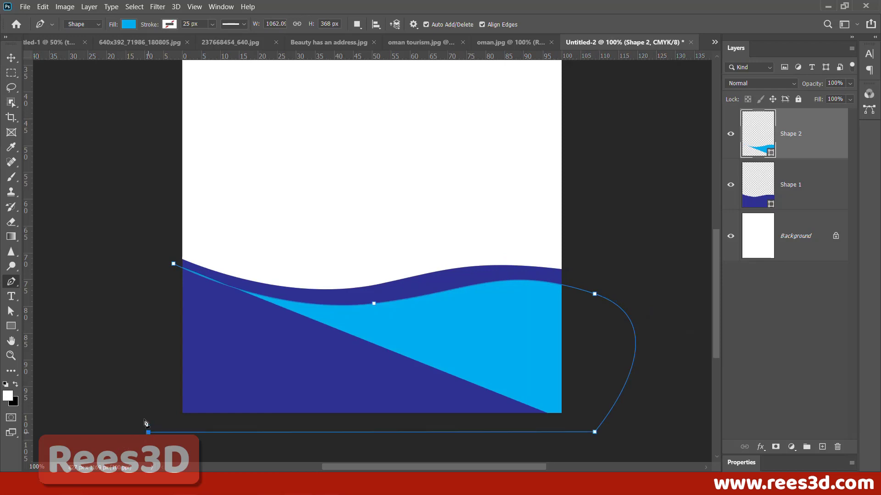
pyautogui.click(173, 265)
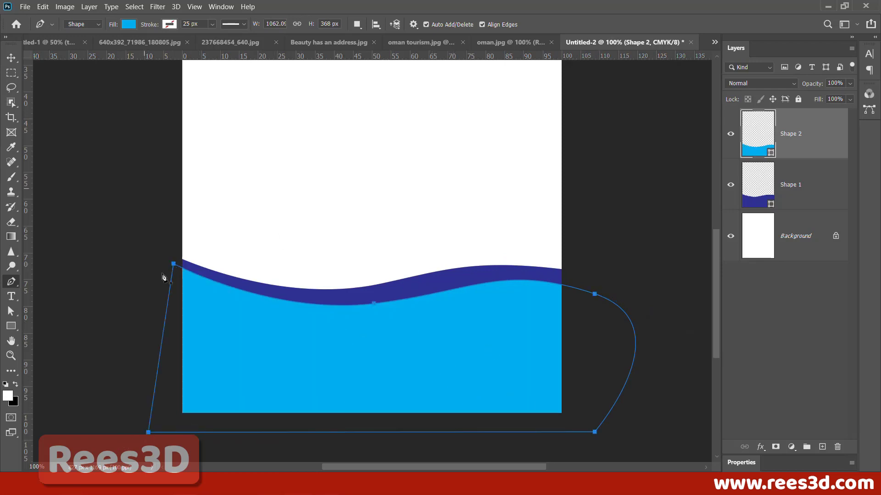
# Step: Adjust the light blue wave's middle and outer anchor points and direction handles so its upper edge follows the dark blue wave's curve
pyautogui.click(9, 309)
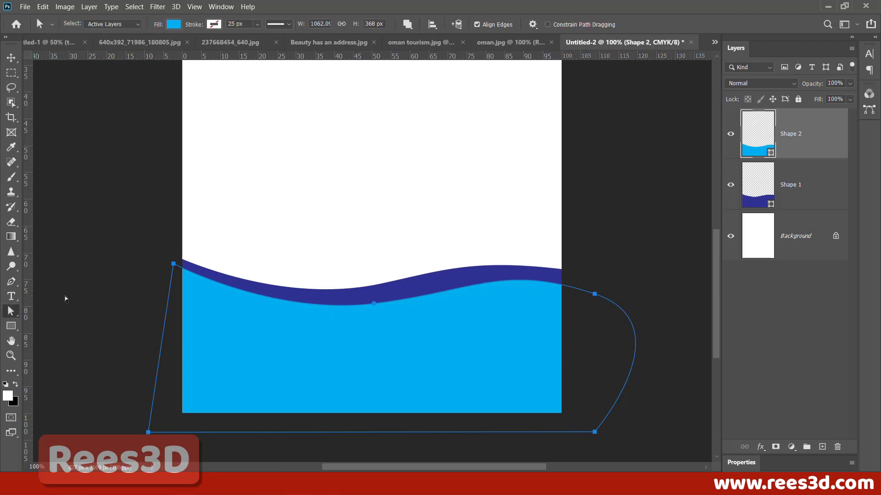
pyautogui.click(212, 228)
pyautogui.click(374, 304)
pyautogui.moveTo(374, 304); pyautogui.dragTo(366, 299)
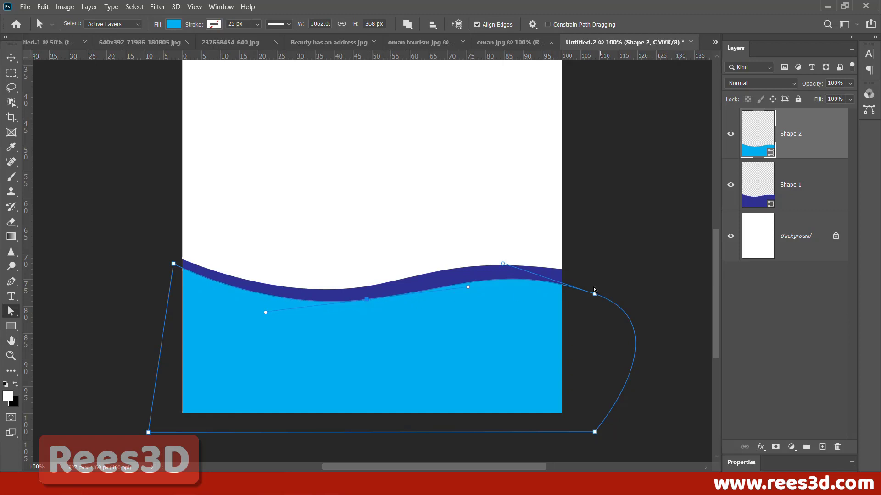
pyautogui.moveTo(594, 294); pyautogui.dragTo(593, 287)
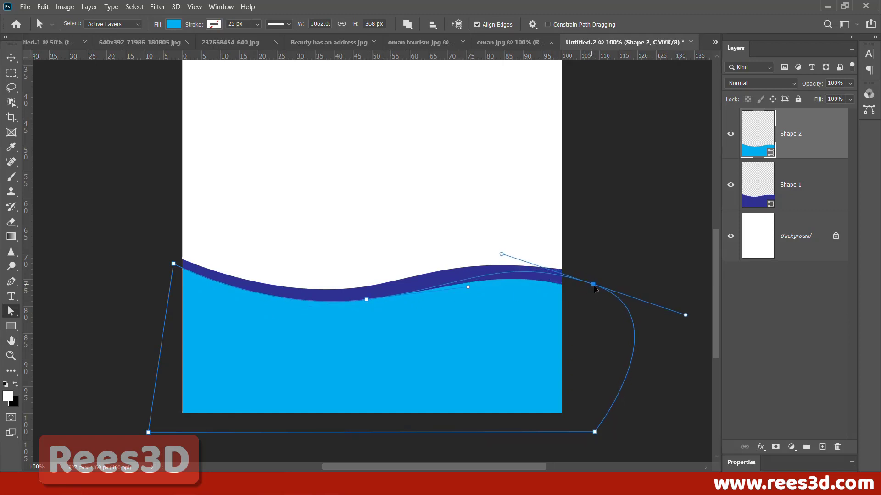
pyautogui.moveTo(501, 254); pyautogui.dragTo(457, 278)
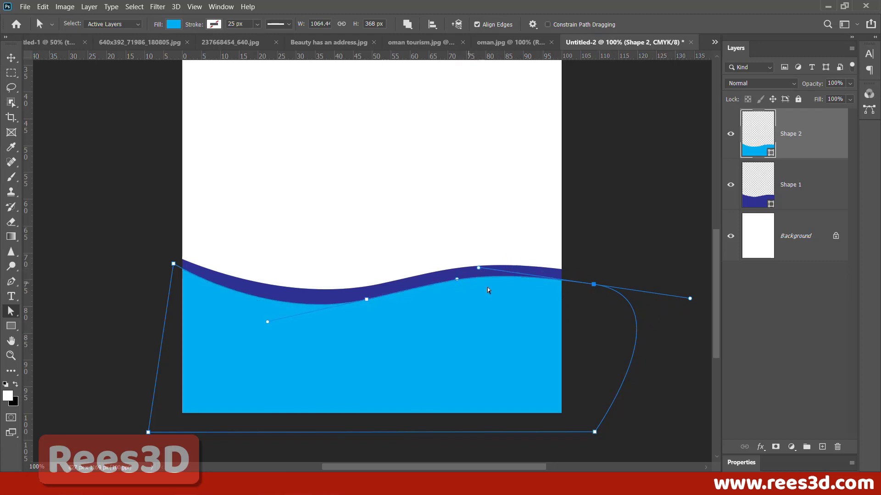
# Step: Duplicate the light blue wave's layer, Shape 2
pyautogui.click(771, 263)
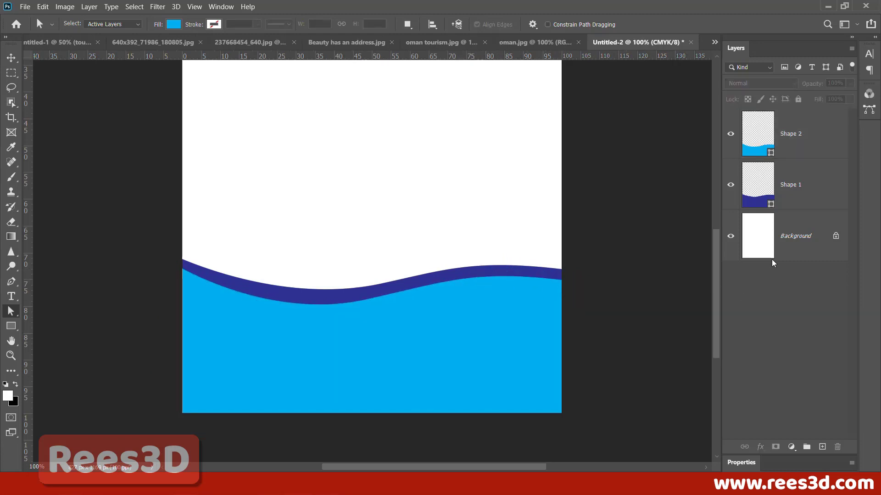
pyautogui.click(770, 187)
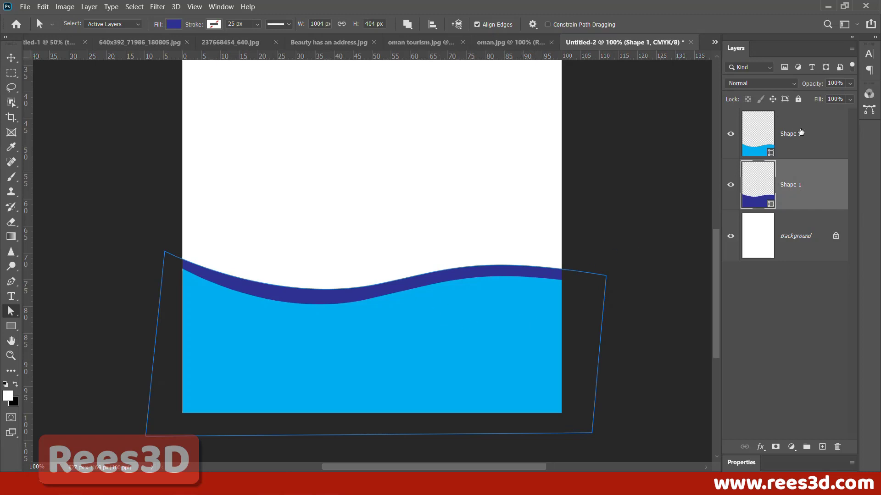
pyautogui.click(800, 132)
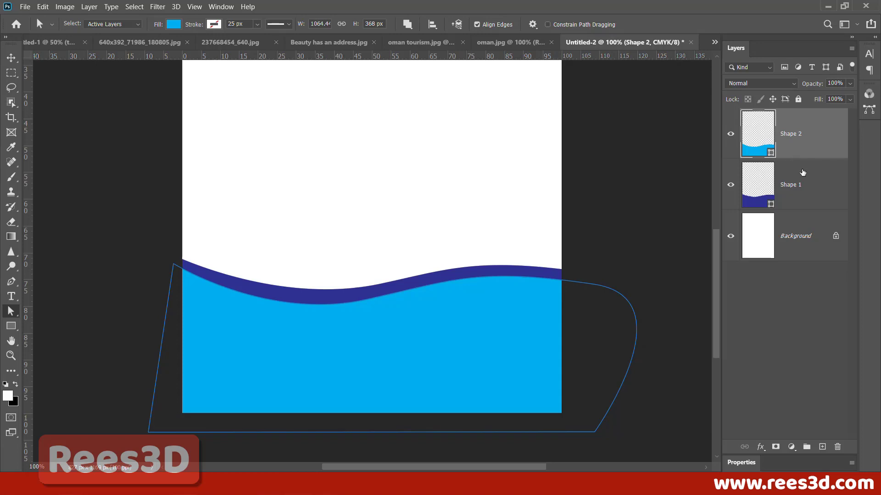
pyautogui.moveTo(783, 141); pyautogui.dragTo(822, 447)
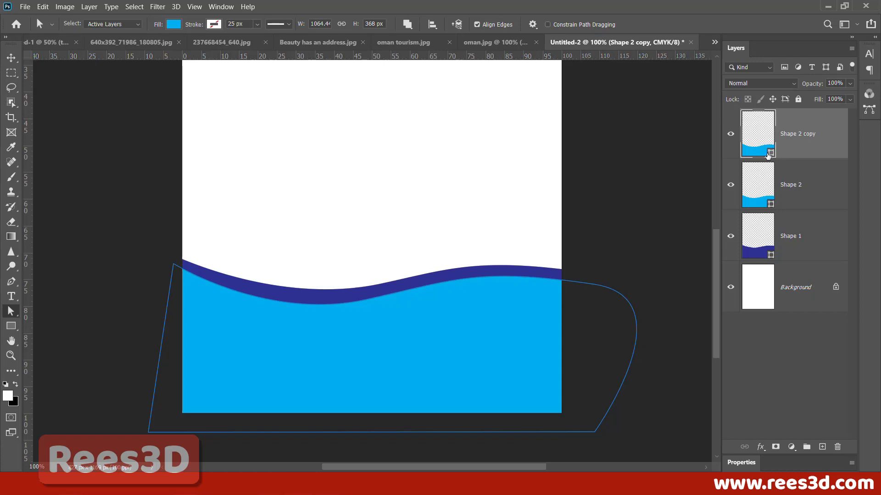
# Step: Set the duplicated wave's fill to the medium blue swatch from the Pure colour group
pyautogui.click(174, 24)
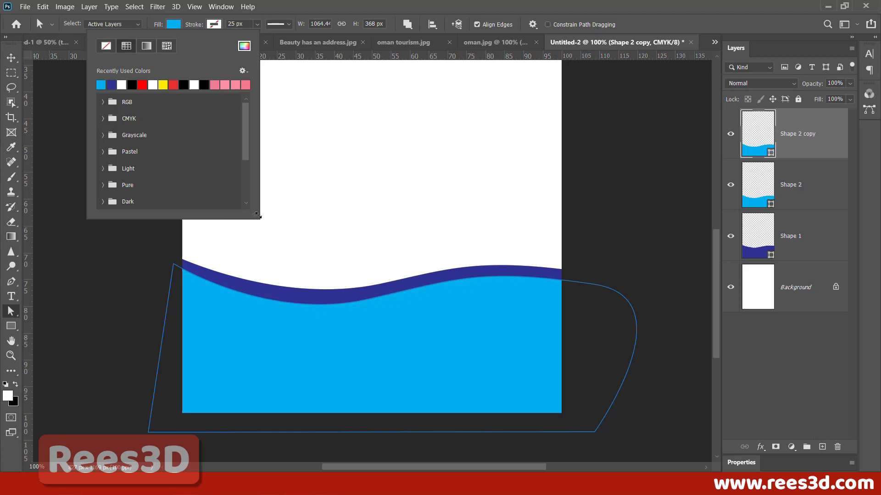
pyautogui.moveTo(257, 215); pyautogui.dragTo(243, 387)
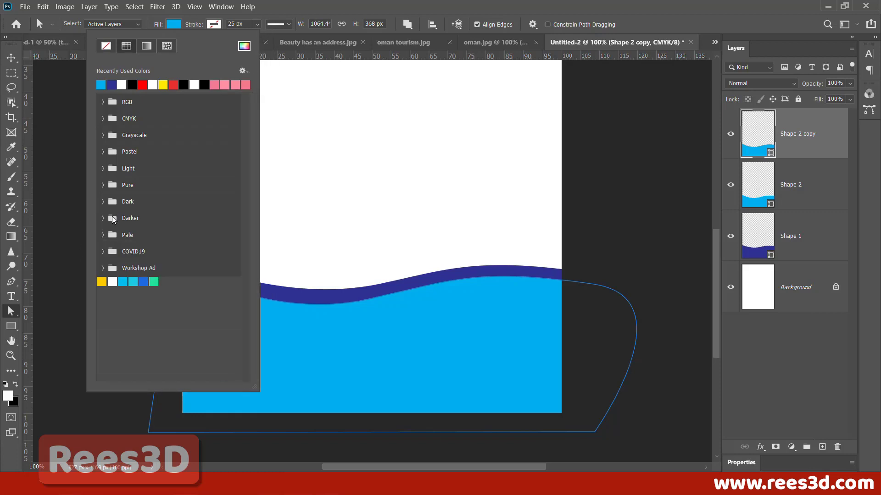
pyautogui.click(103, 185)
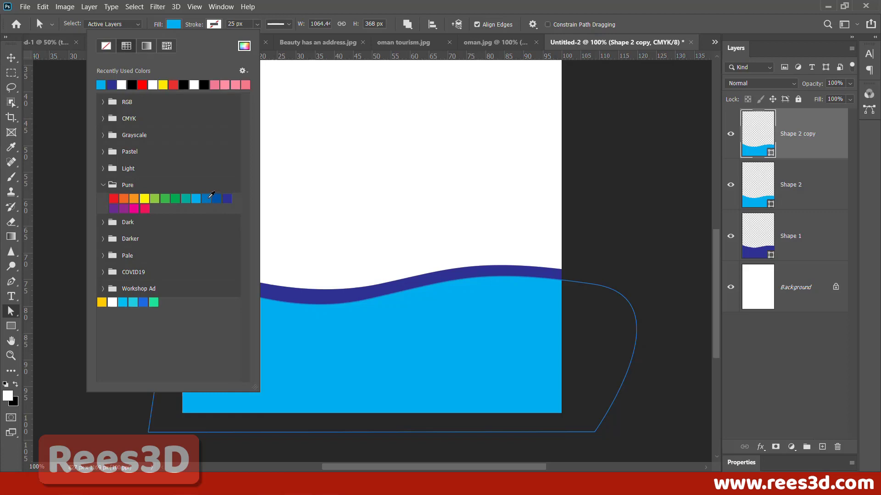
pyautogui.click(207, 198)
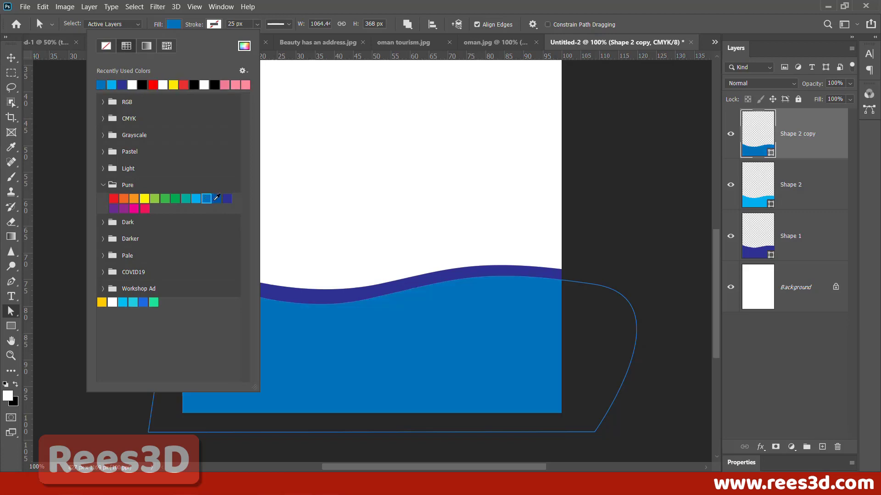
pyautogui.click(413, 2)
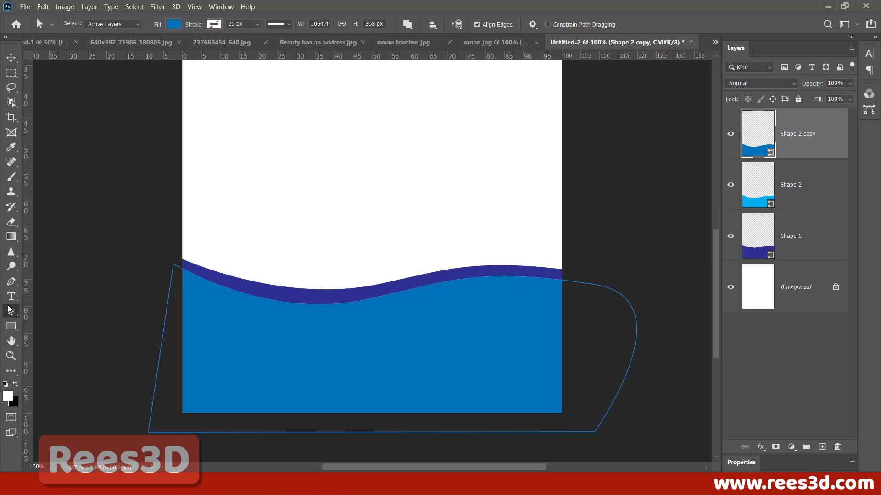
# Step: Lower the medium blue wave's upper edge with the Direct Selection tool, adjusting its anchor points and middle handles to expose a light blue band
pyautogui.click(174, 264)
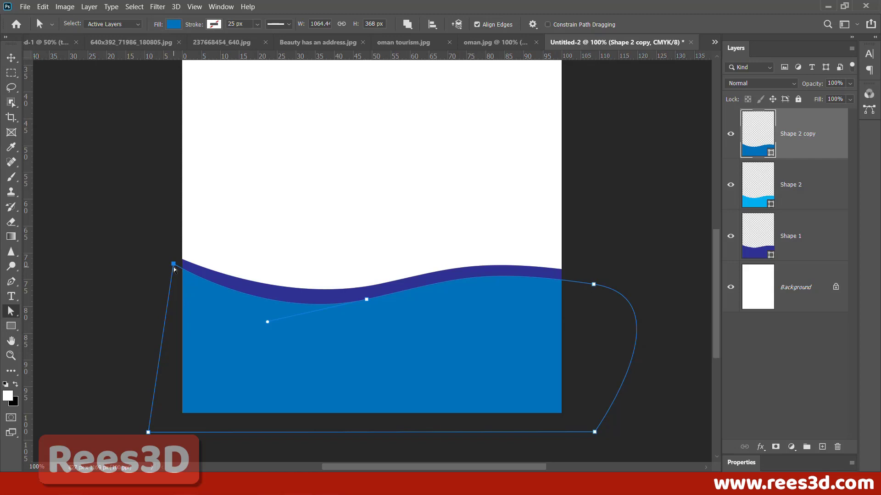
pyautogui.click(8, 313)
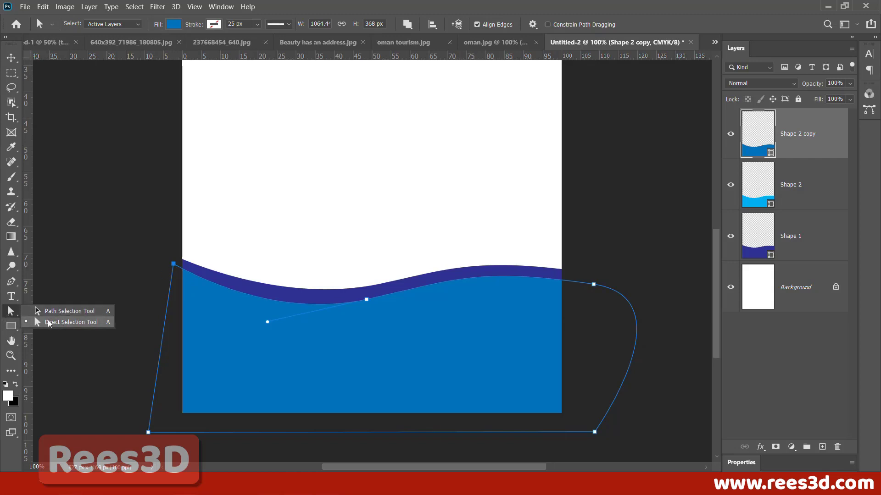
pyautogui.click(49, 323)
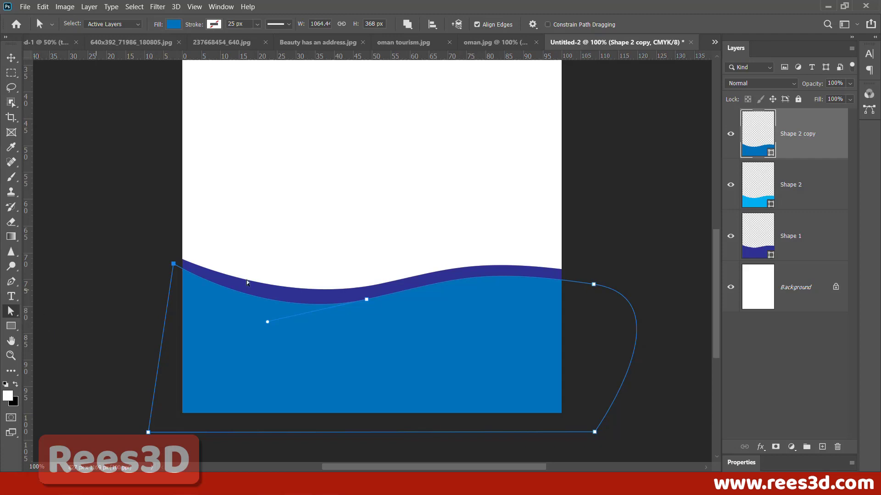
pyautogui.click(15, 311)
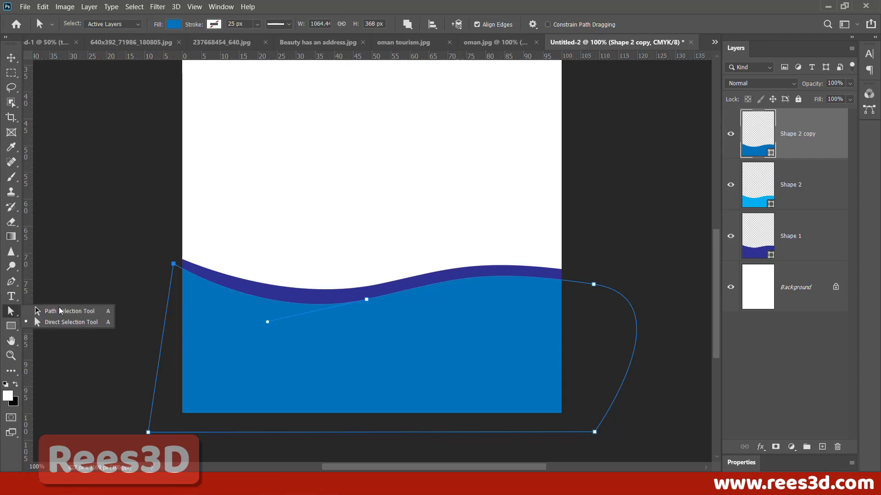
pyautogui.click(64, 323)
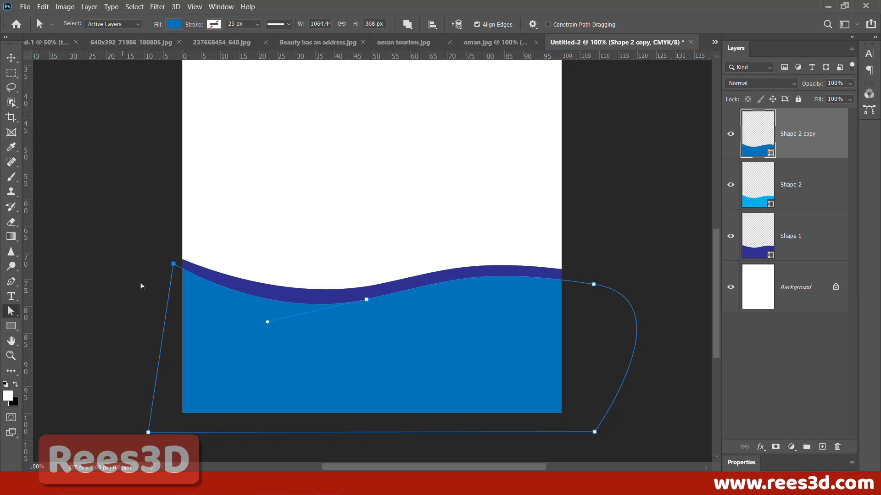
pyautogui.moveTo(174, 265); pyautogui.dragTo(175, 273)
pyautogui.moveTo(367, 304); pyautogui.dragTo(372, 305)
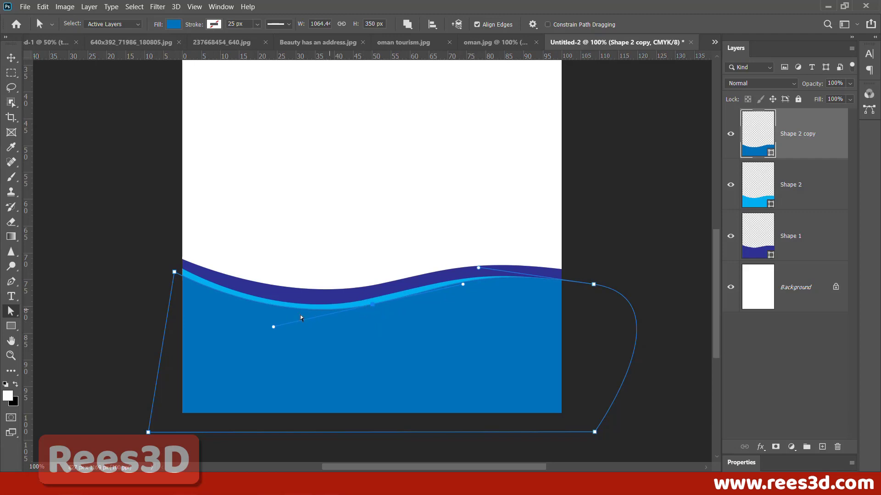
pyautogui.moveTo(273, 329); pyautogui.dragTo(257, 341)
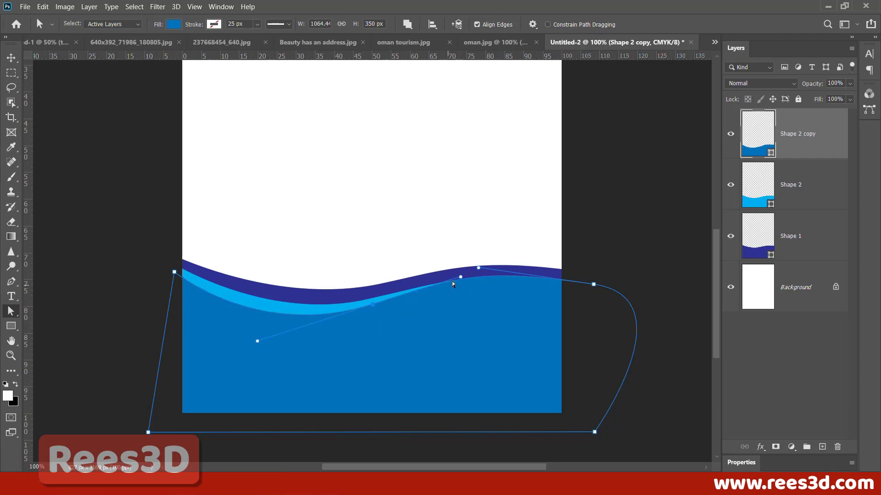
pyautogui.moveTo(461, 279); pyautogui.dragTo(453, 280)
pyautogui.moveTo(594, 285); pyautogui.dragTo(595, 295)
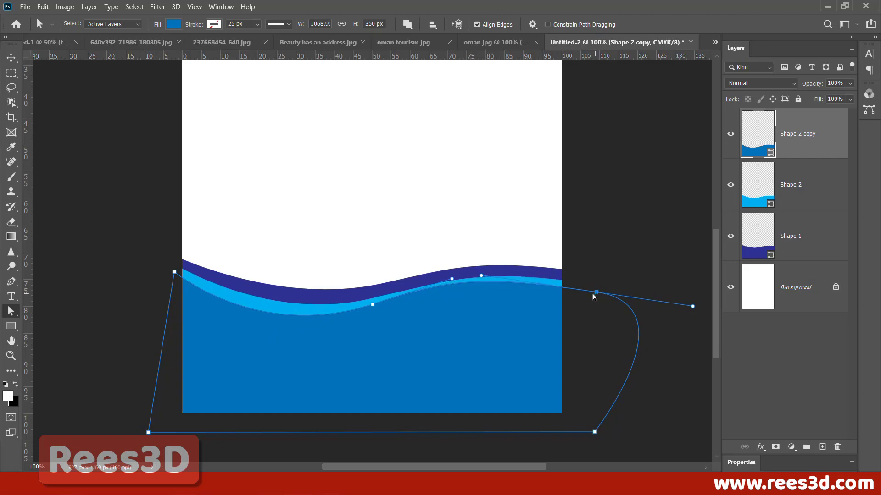
pyautogui.moveTo(176, 275); pyautogui.dragTo(167, 270)
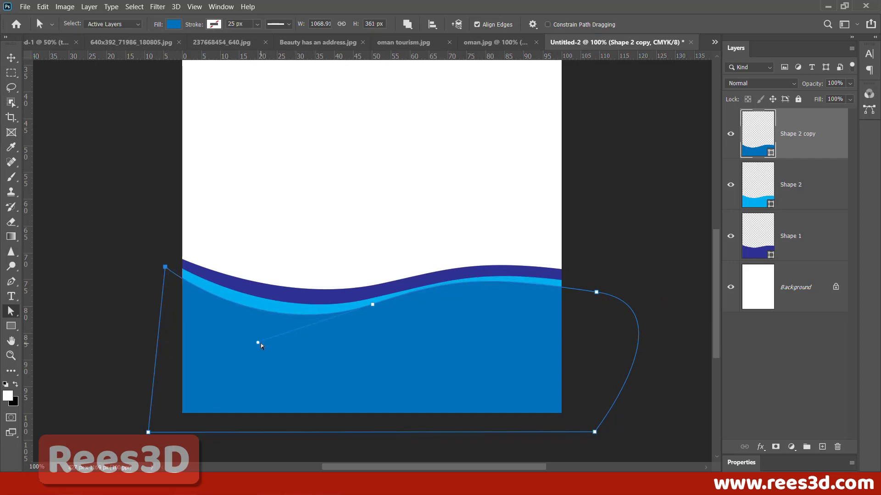
pyautogui.press('Return')
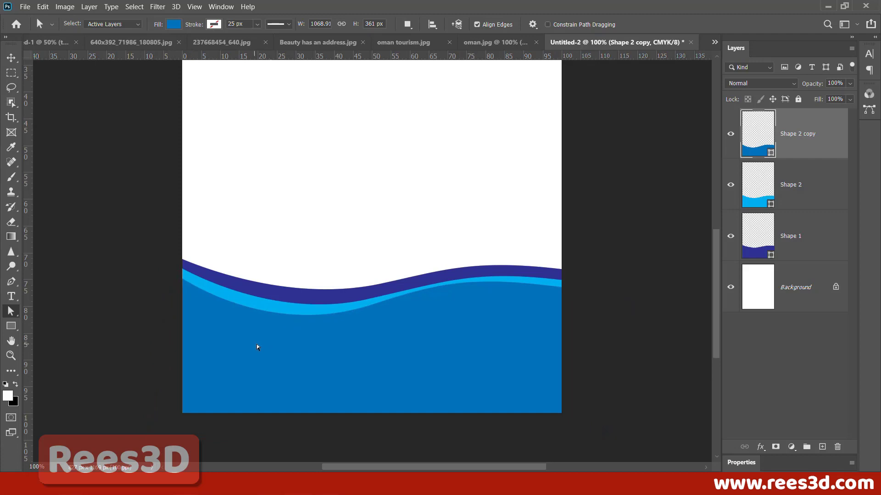
# Step: Adjust the medium blue wave's middle direction handle to even out the light blue band's thickness along the curve
pyautogui.click(387, 304)
pyautogui.click(373, 307)
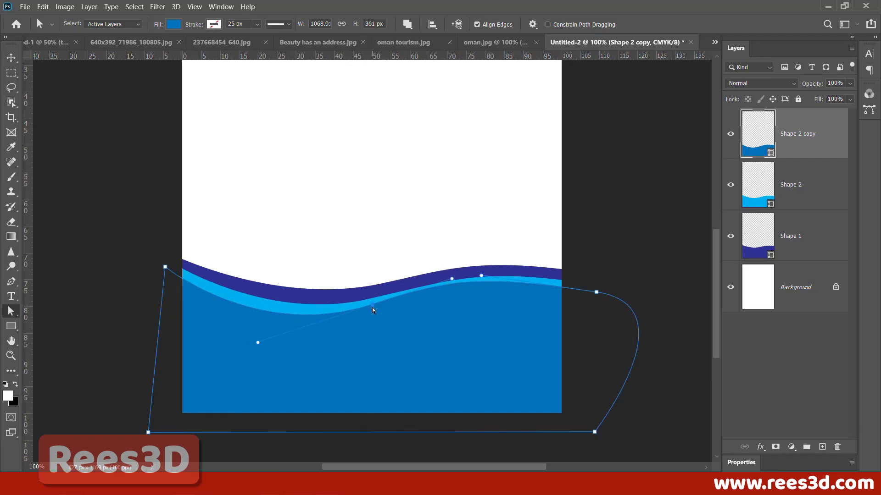
pyautogui.moveTo(258, 342); pyautogui.dragTo(248, 339)
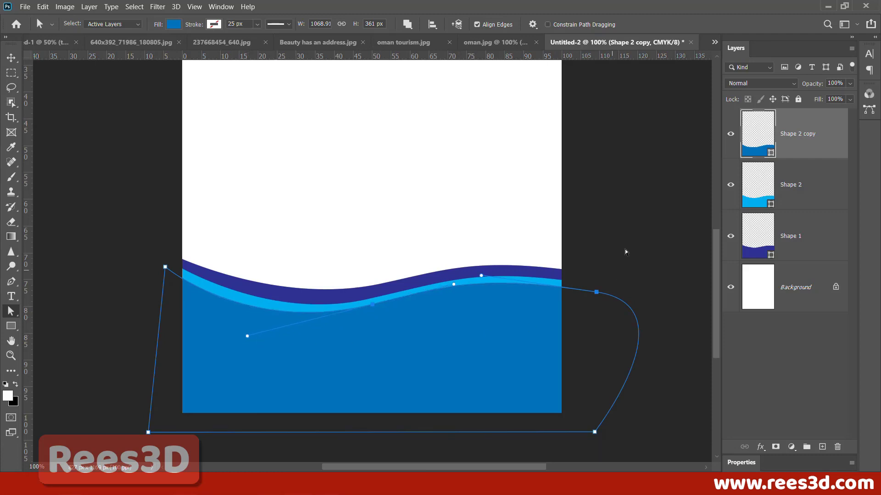
pyautogui.click(610, 239)
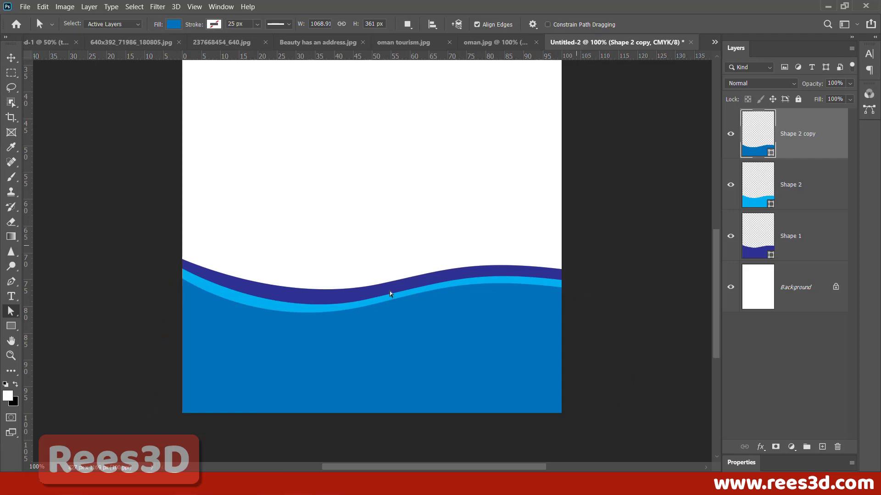
# Step: Extend the medium blue wave's middle direction handle down and to the left to deepen the dip and widen the light blue band there
pyautogui.click(349, 312)
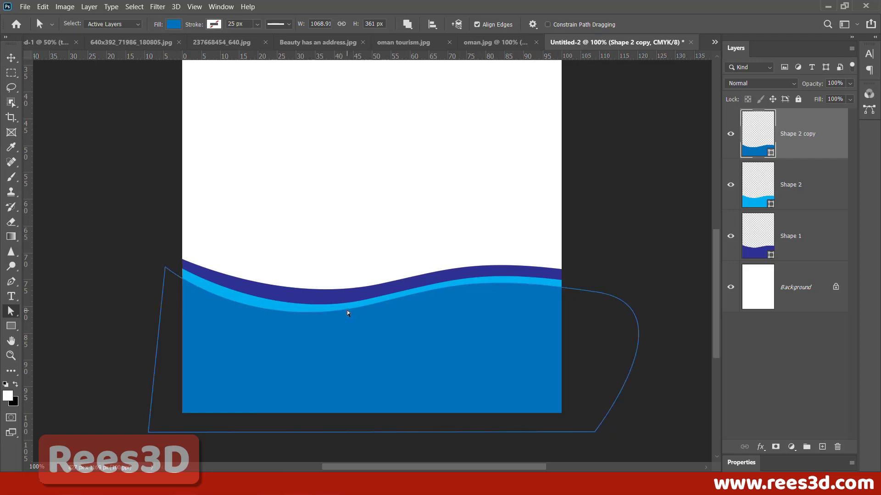
pyautogui.click(246, 343)
pyautogui.click(375, 306)
pyautogui.click(372, 306)
pyautogui.moveTo(247, 338); pyautogui.dragTo(210, 363)
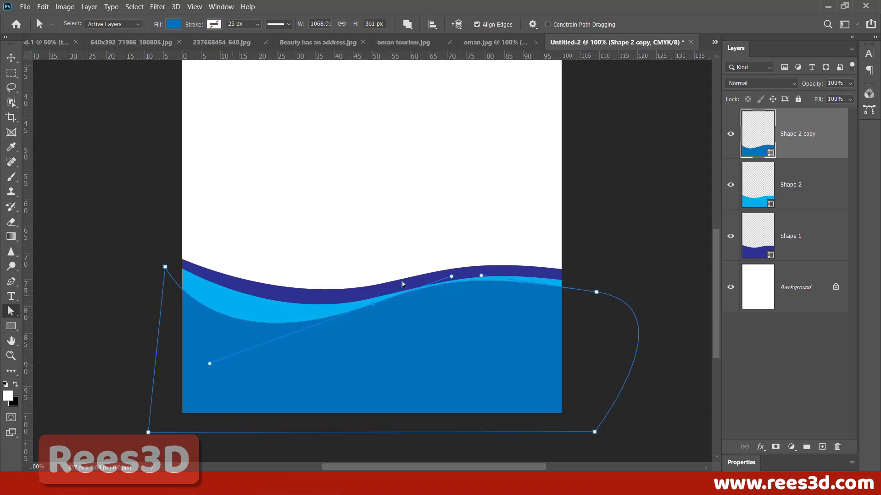
pyautogui.click(264, 291)
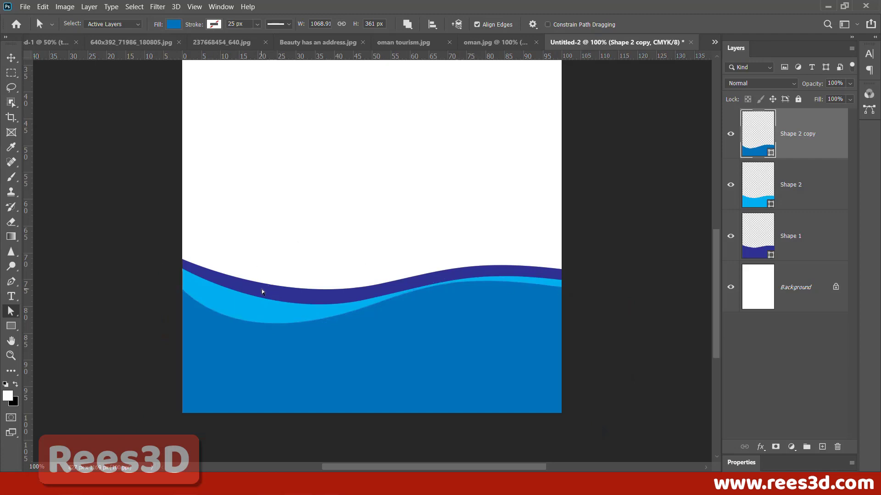
# Step: Raise the dark blue wave's right-hand crest by moving its upper right anchor point and direction handle upward, and deselect its layer
pyautogui.click(750, 246)
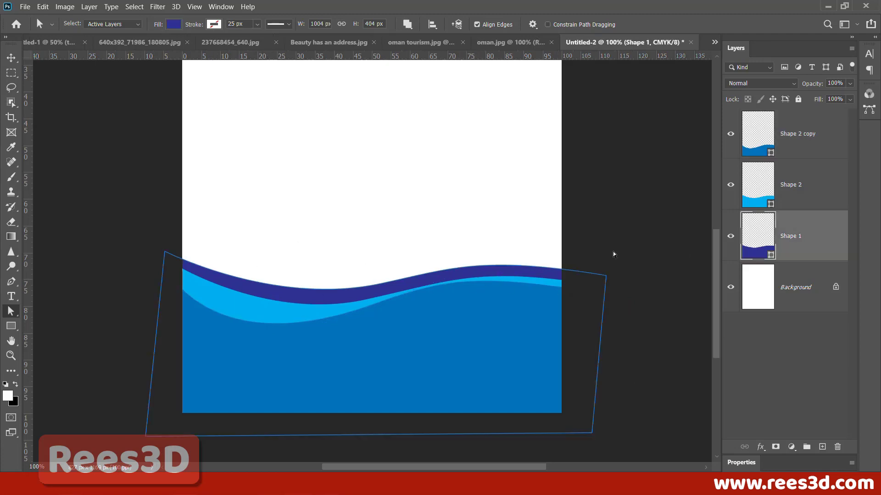
pyautogui.click(546, 268)
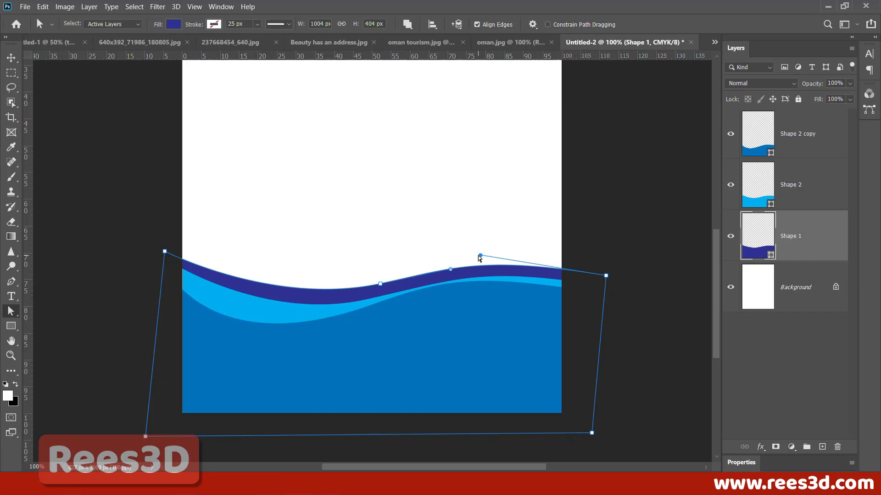
pyautogui.moveTo(480, 255); pyautogui.dragTo(486, 238)
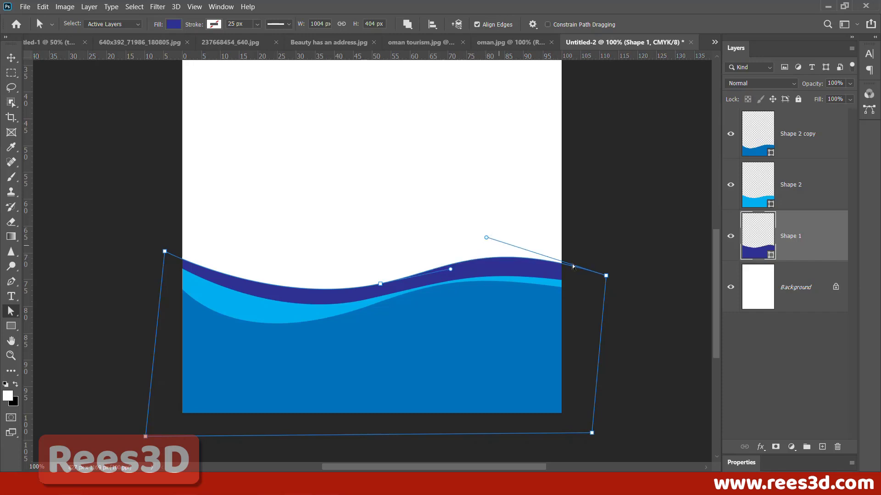
pyautogui.click(612, 266)
pyautogui.click(551, 266)
pyautogui.moveTo(606, 277); pyautogui.dragTo(605, 266)
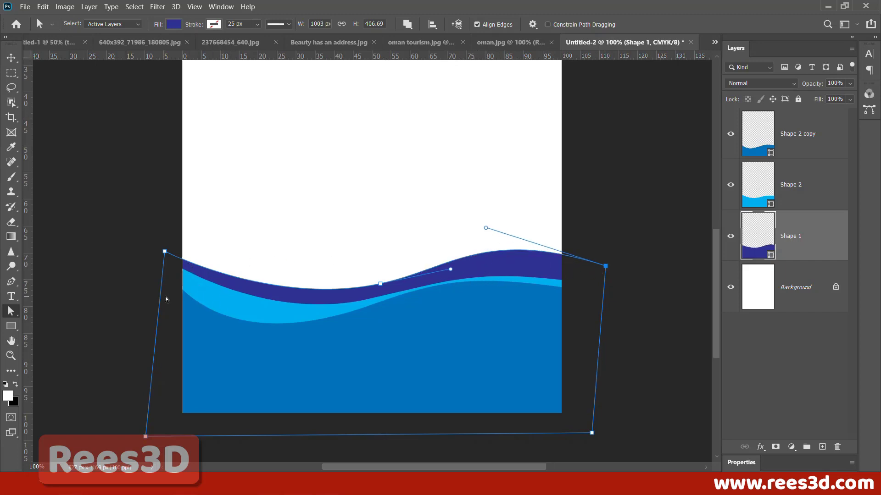
pyautogui.click(655, 310)
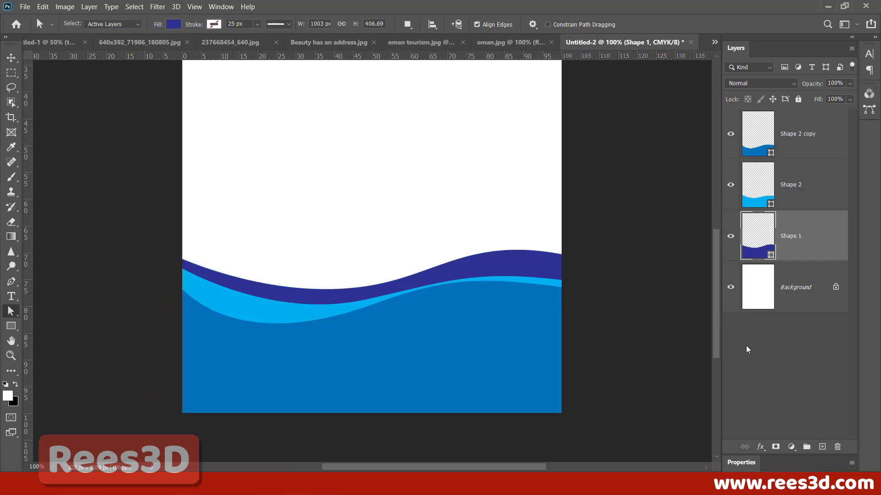
pyautogui.click(785, 366)
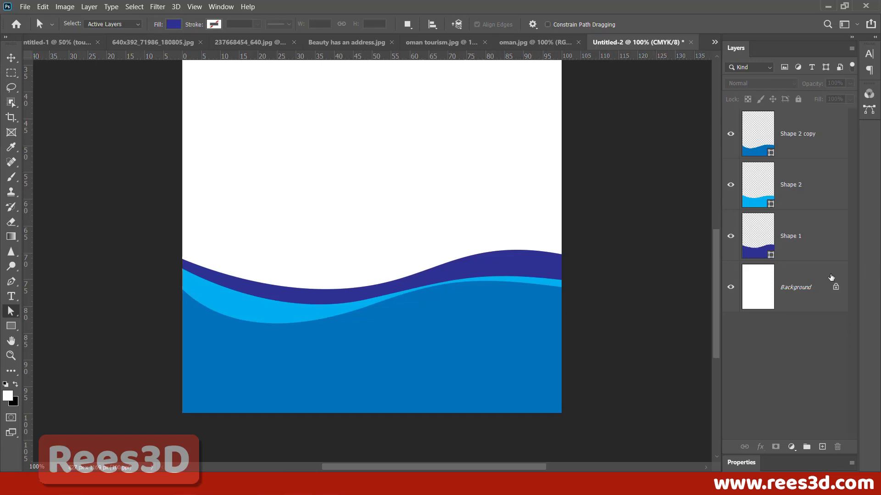
# Step: Check the waves in the reference poster document, and duplicate the medium blue wave's layer in Untitled-2
pyautogui.hotkey('ctrl', '-')
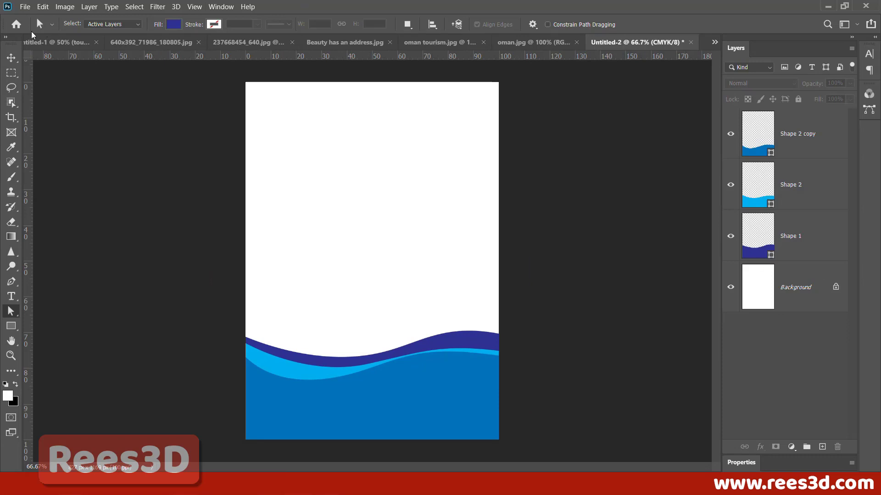
pyautogui.hotkey('ctrl', 'Tab')
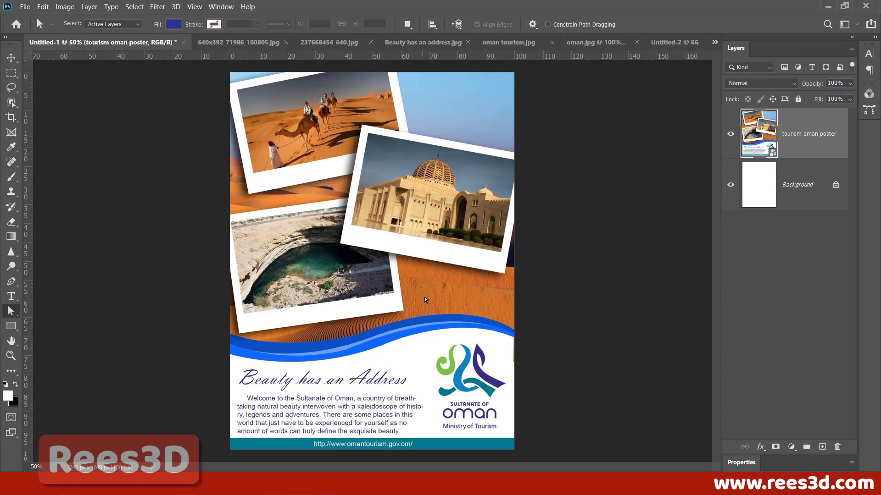
pyautogui.click(675, 42)
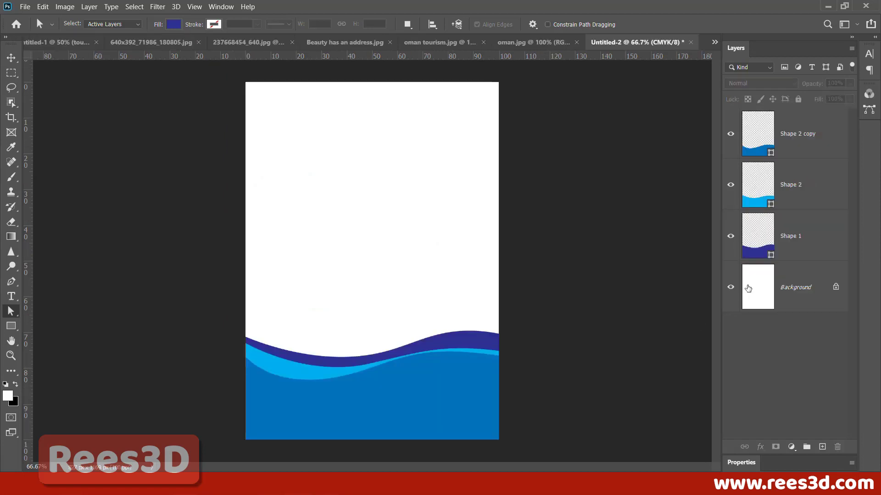
pyautogui.moveTo(780, 134); pyautogui.dragTo(822, 446)
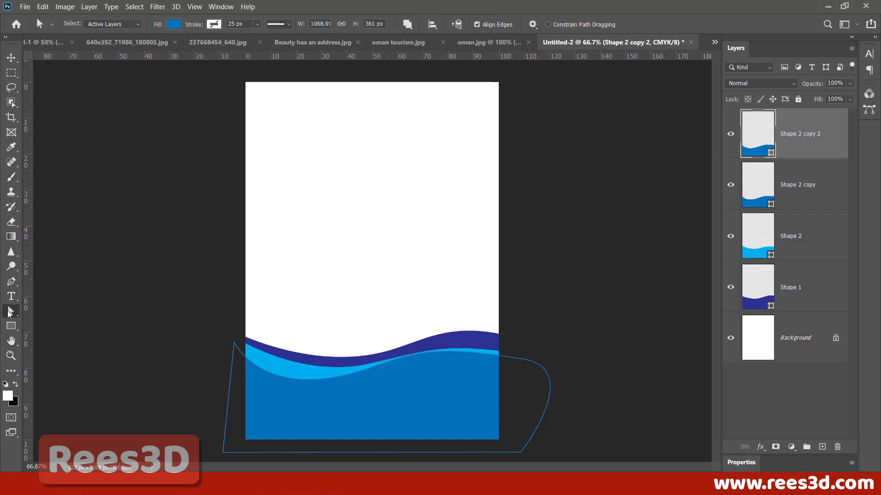
# Step: Shift the duplicated wave slightly down and right, fill it with white, and deselect its path
pyautogui.moveTo(9, 313); pyautogui.dragTo(55, 324)
pyautogui.moveTo(393, 397)
pyautogui.mouseDown()
pyautogui.moveTo(395, 411)
pyautogui.moveTo(391, 400)
pyautogui.moveTo(400, 402)
pyautogui.mouseUp()
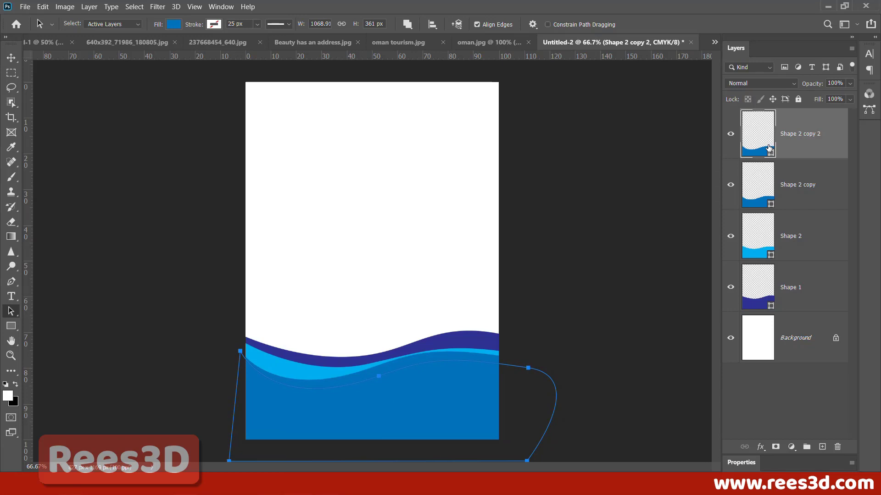
pyautogui.click(174, 24)
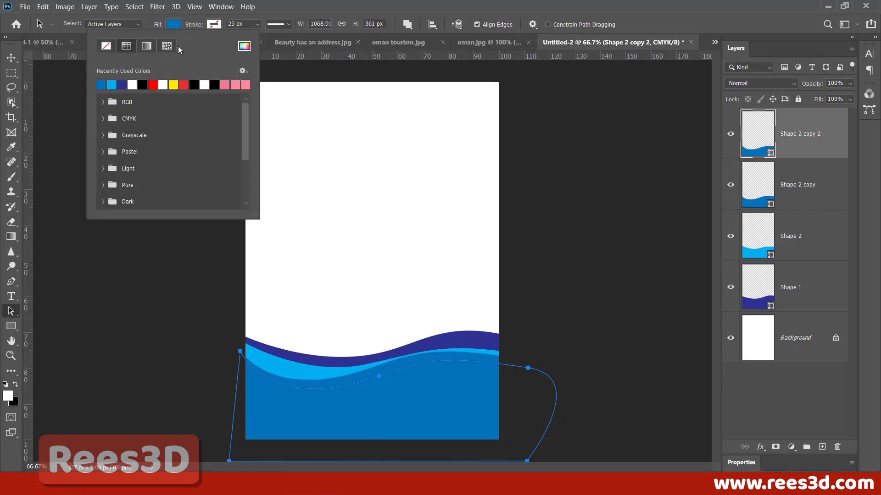
pyautogui.click(134, 84)
pyautogui.click(554, 299)
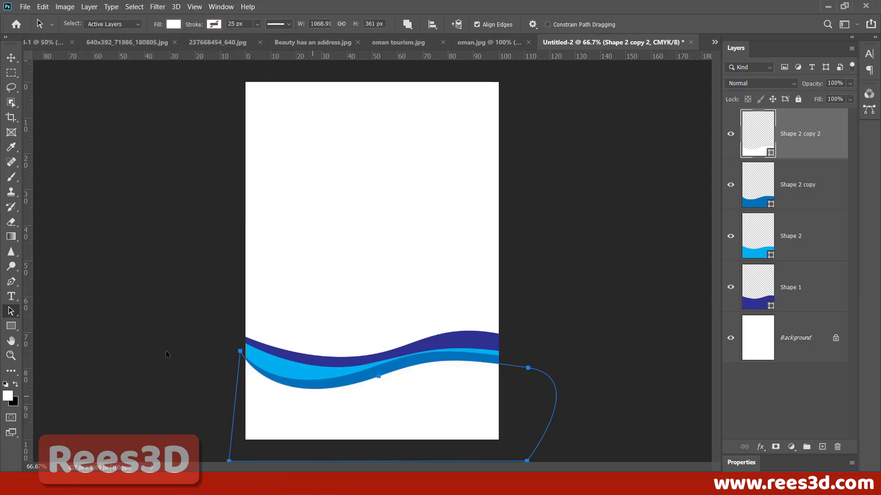
pyautogui.click(183, 373)
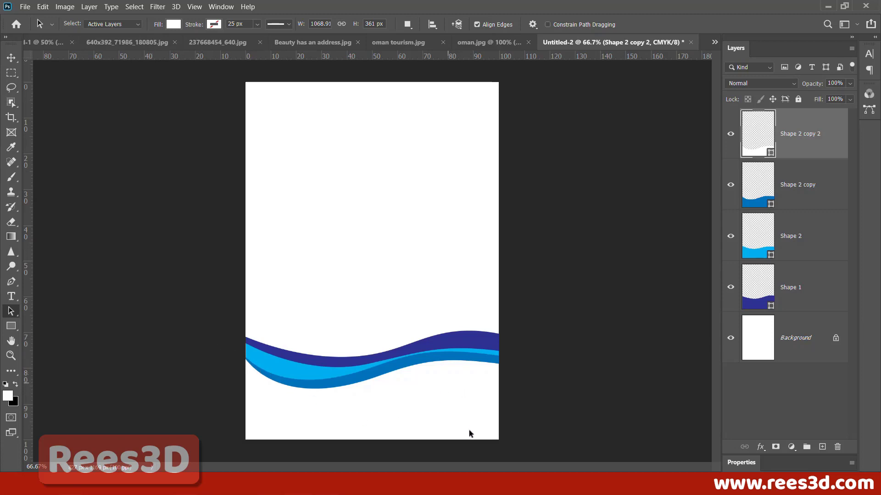
# Step: Copy the Oman tourism logo from oman.jpg into Untitled-2, placing it at the page's lower right below the waves
pyautogui.click(494, 45)
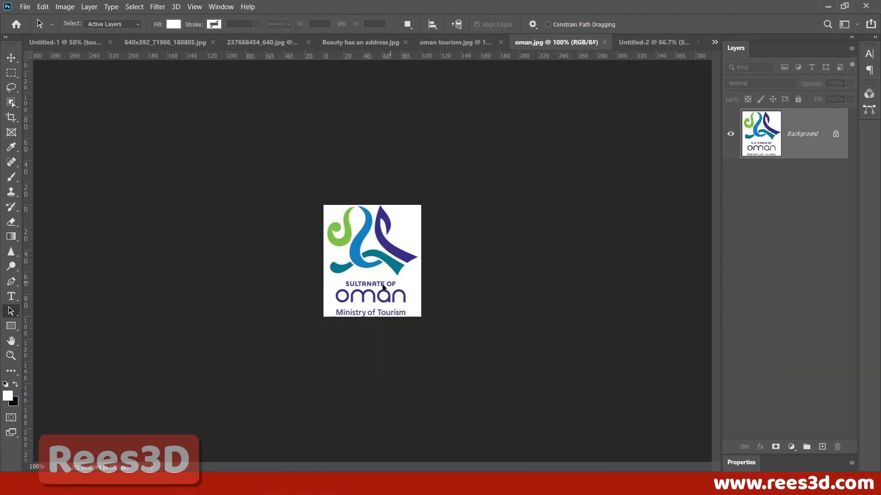
pyautogui.moveTo(380, 282); pyautogui.dragTo(479, 193)
pyautogui.click(12, 58)
pyautogui.moveTo(406, 183); pyautogui.dragTo(460, 409)
# Step: Scale the logo proportionally to about 86% and move it slightly right and up until it overlaps the waves
pyautogui.hotkey('ctrl', 't')
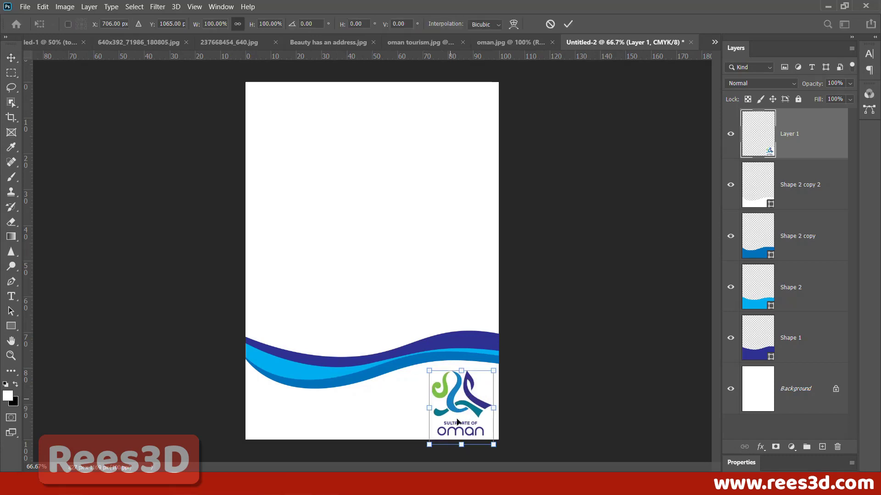
pyautogui.moveTo(491, 441); pyautogui.dragTo(482, 433)
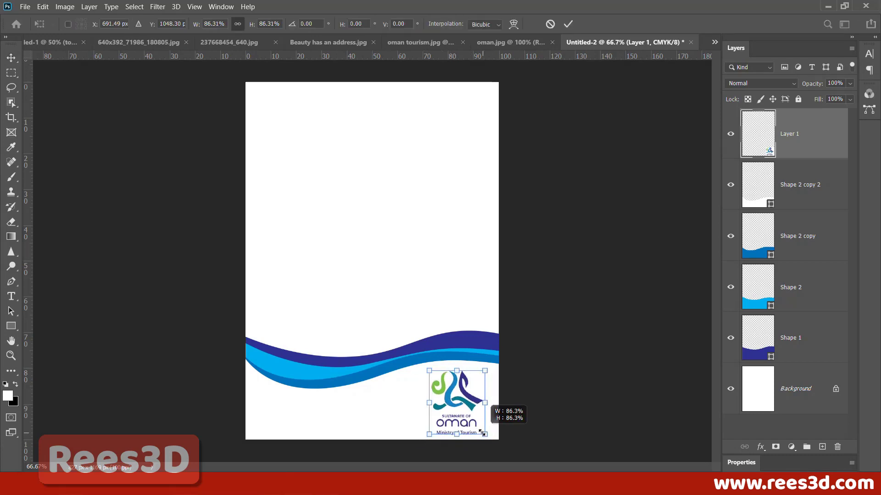
pyautogui.press('Return')
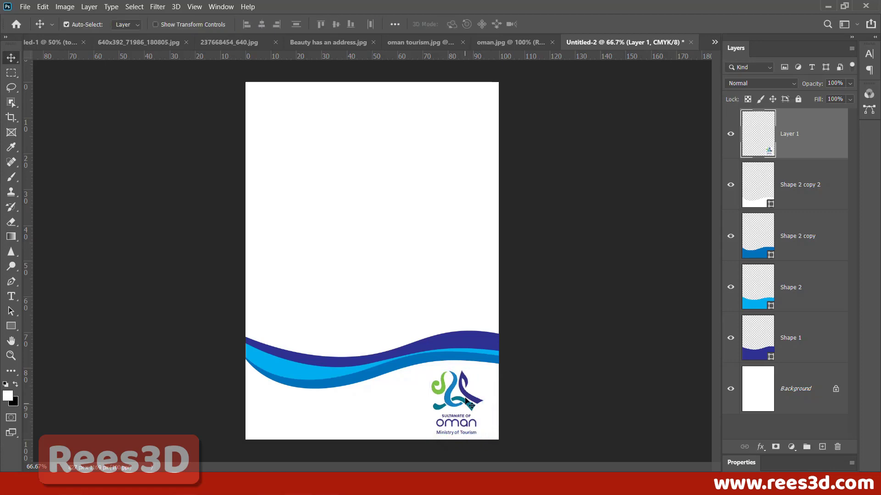
pyautogui.moveTo(468, 399); pyautogui.dragTo(473, 397)
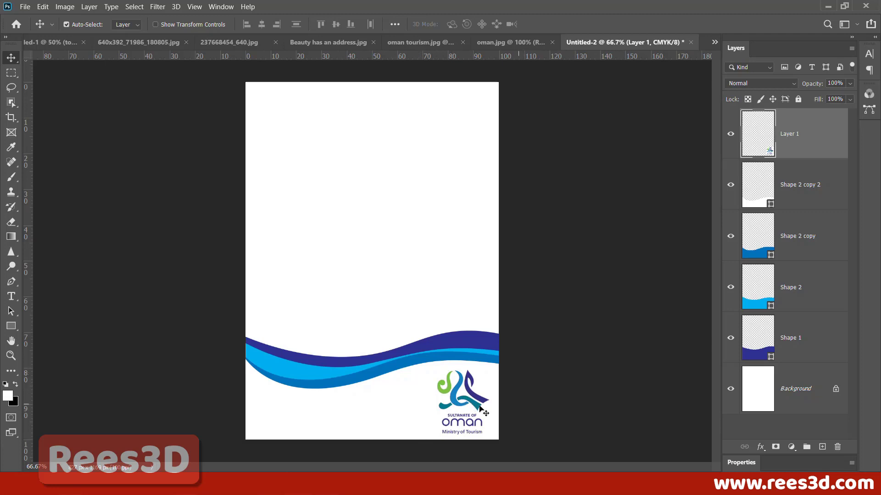
pyautogui.moveTo(469, 410); pyautogui.dragTo(471, 393)
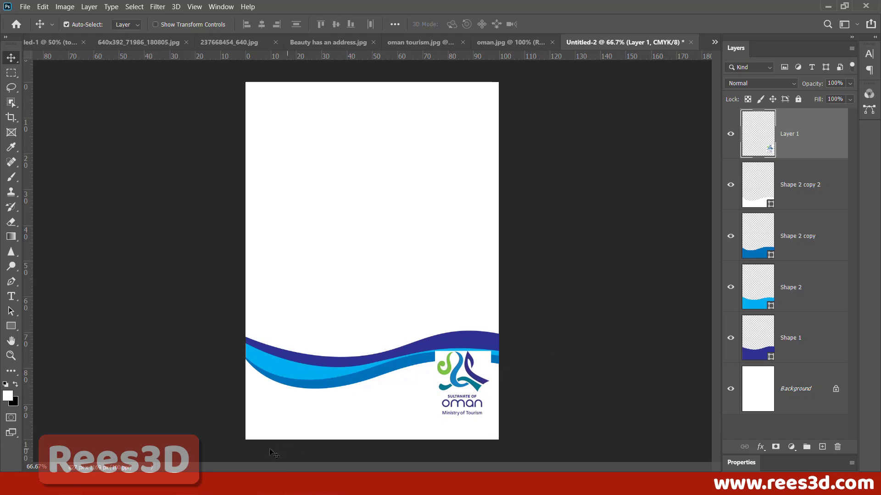
# Step: Raise the four wave layers, Shape 1 through Shape 2 copy 2, together until they clear the logo, and deselect them
pyautogui.click(828, 333)
pyautogui.keyDown('shift'); pyautogui.click(810, 185); pyautogui.keyUp('shift')
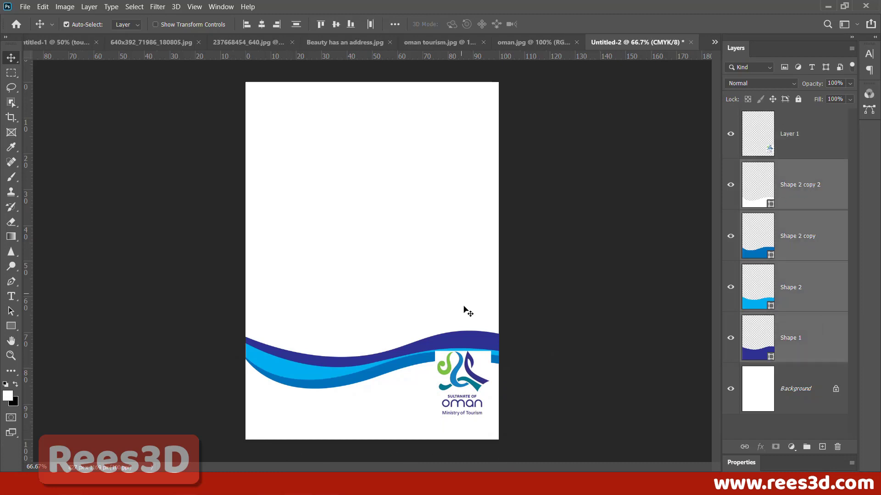
pyautogui.moveTo(458, 339)
pyautogui.mouseDown()
pyautogui.moveTo(462, 293)
pyautogui.moveTo(458, 326)
pyautogui.mouseUp()
pyautogui.press('Up')
pyautogui.press('Up')
pyautogui.press('Up')
pyautogui.press('Up')
pyautogui.press('Up')
pyautogui.press('Up')
pyautogui.press('Up')
pyautogui.press('Up')
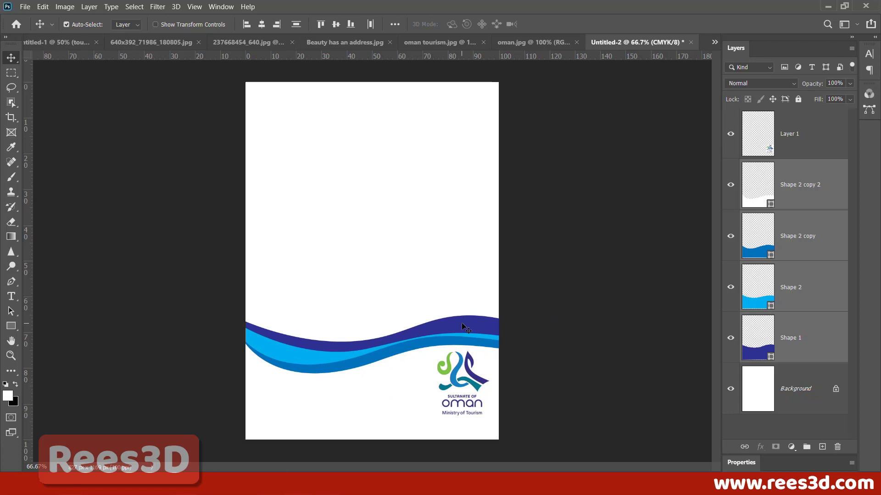
pyautogui.press('Up')
pyautogui.press('Up')
pyautogui.press('Up')
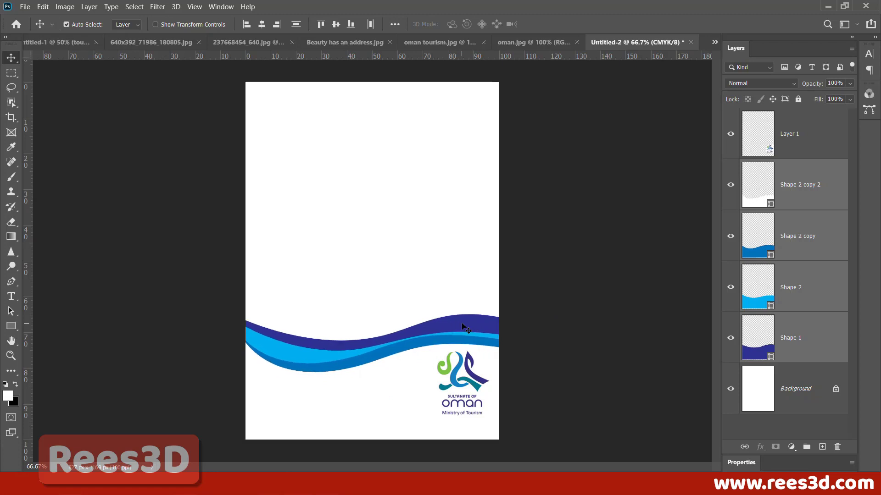
pyautogui.click(672, 390)
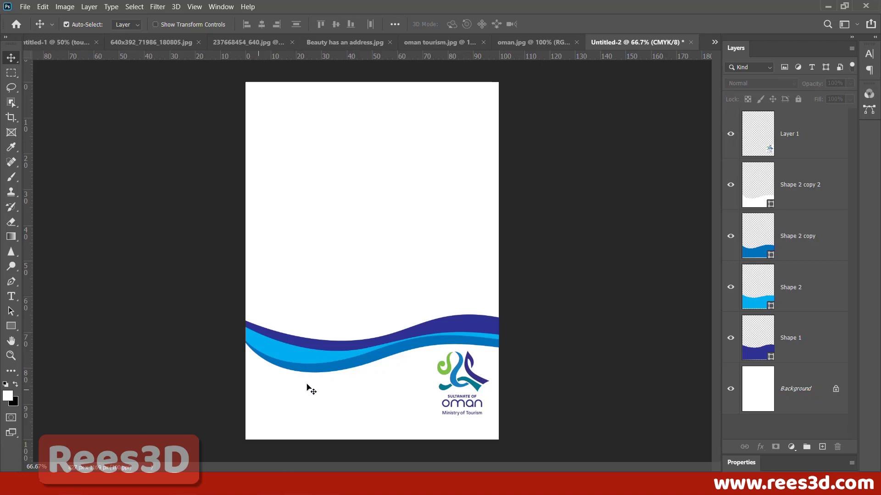
# Step: Raise the four wave layers together by another 50 px, and move the logo slightly up beneath them
pyautogui.click(446, 331)
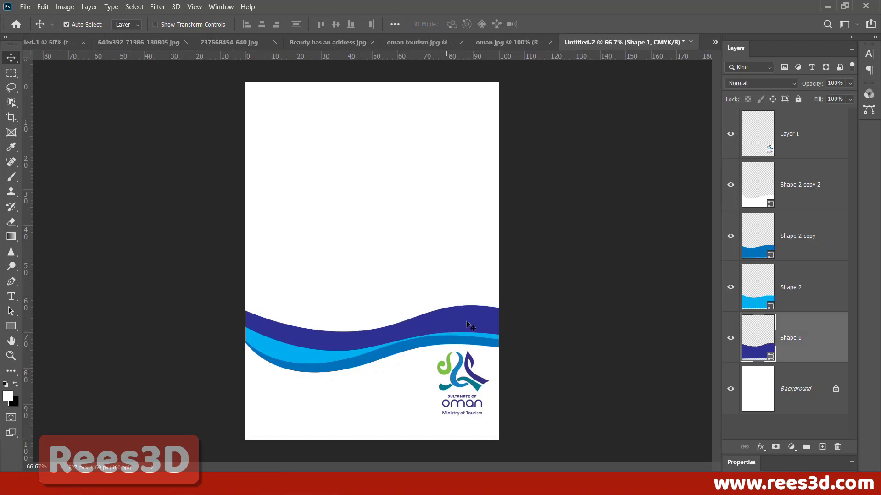
pyautogui.keyDown('shift'); pyautogui.click(820, 184); pyautogui.keyUp('shift')
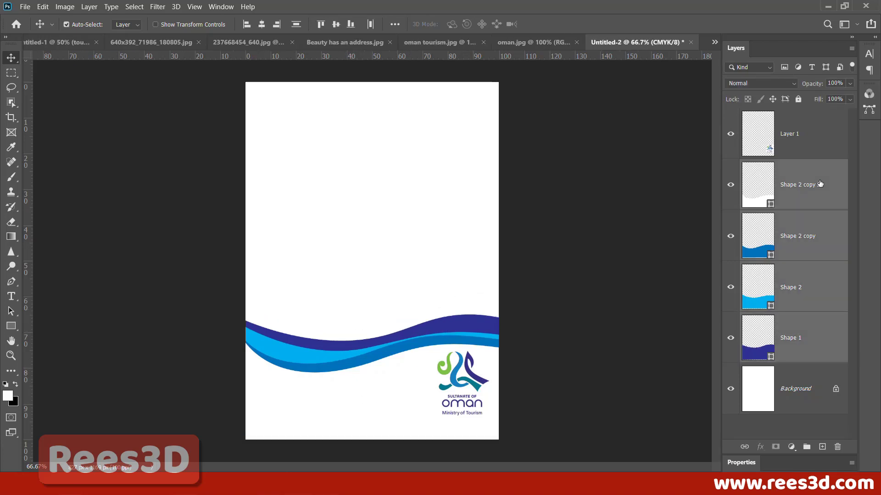
pyautogui.hotkey('shift', 'Up')
pyautogui.hotkey('shift', 'Up')
pyautogui.hotkey('shift', 'Up')
pyautogui.hotkey('shift', 'Up')
pyautogui.hotkey('shift', 'Up')
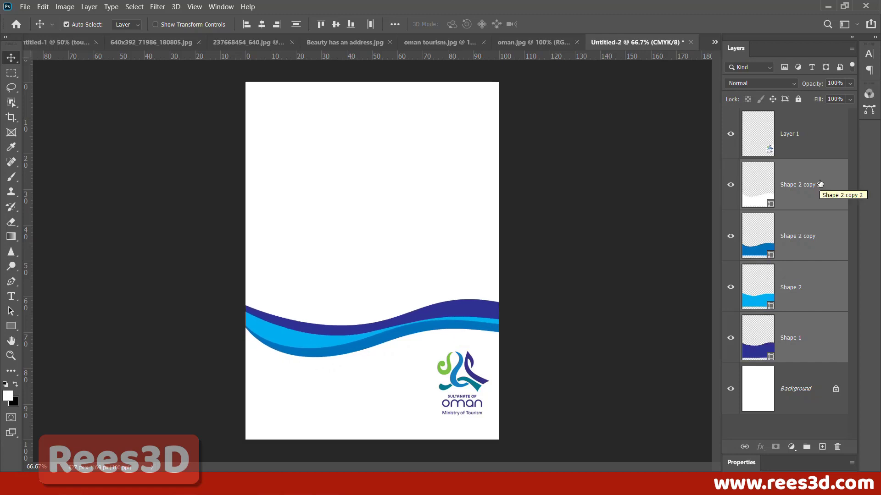
pyautogui.click(735, 424)
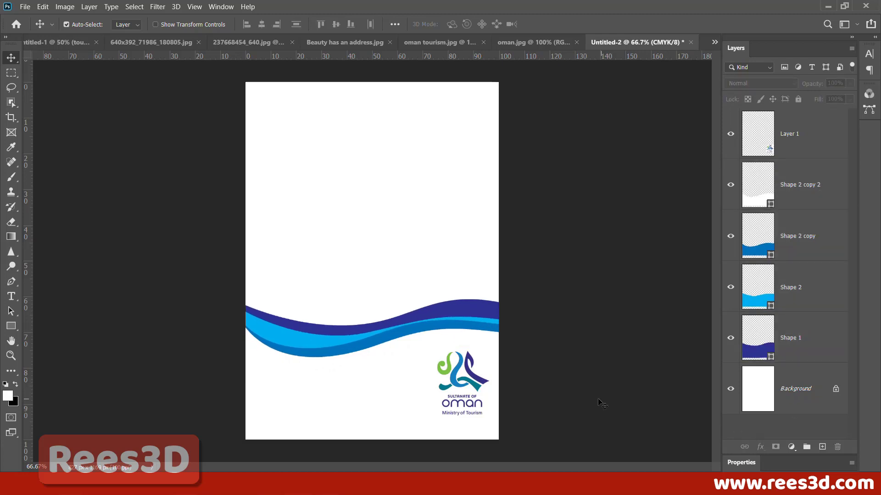
pyautogui.moveTo(474, 381); pyautogui.dragTo(475, 373)
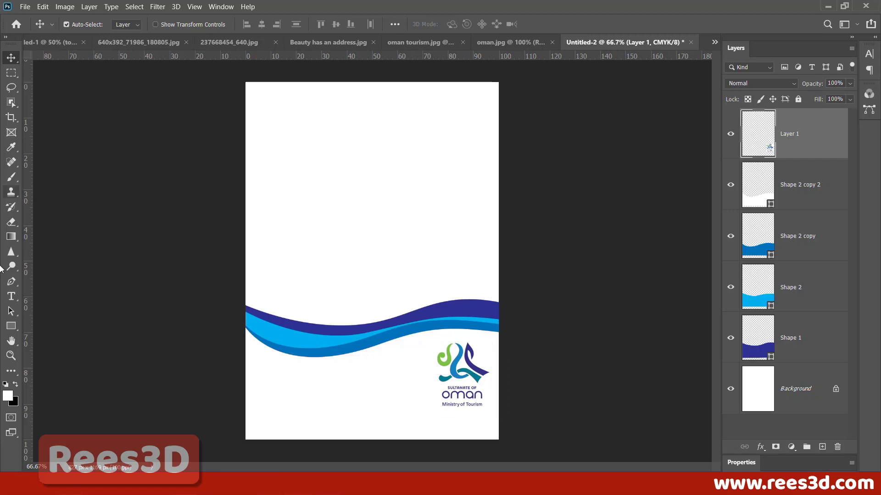
# Step: Add the text "Beastu" below the waves at the page's left, coloured with dark blue 333085 sampled from the logo
pyautogui.click(13, 298)
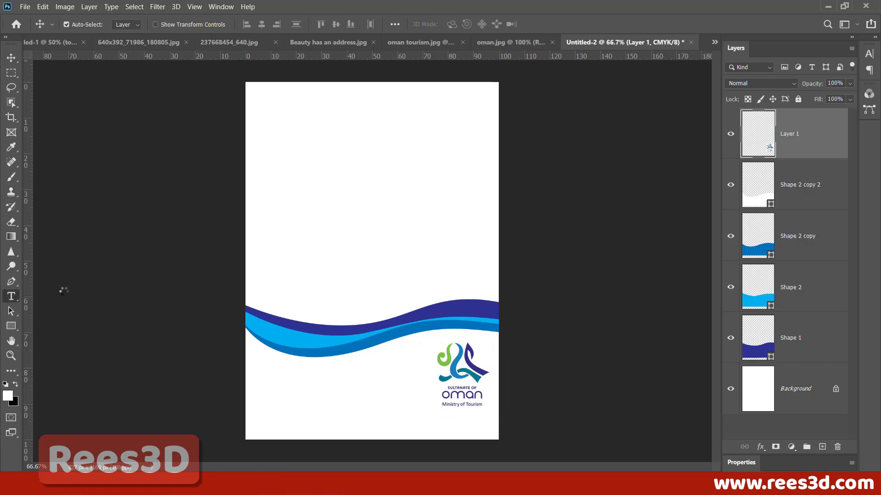
pyautogui.click(273, 378)
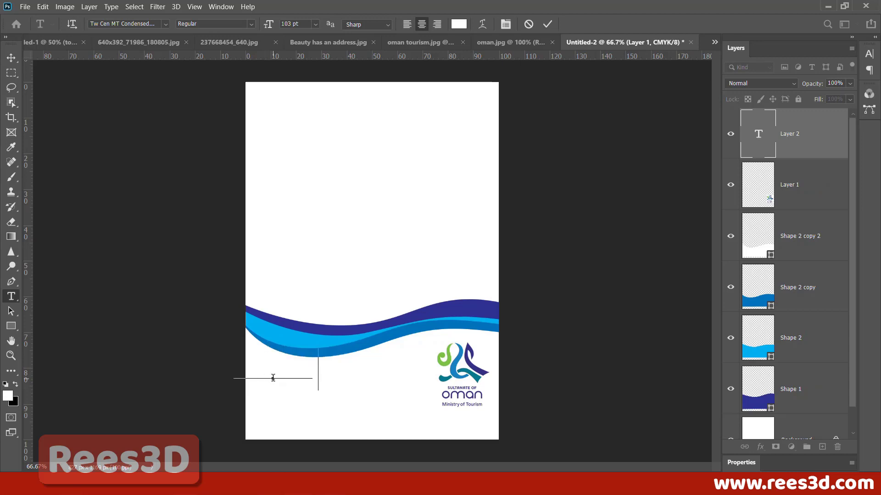
pyautogui.write('y')
pyautogui.hotkey('ctrl', 'a')
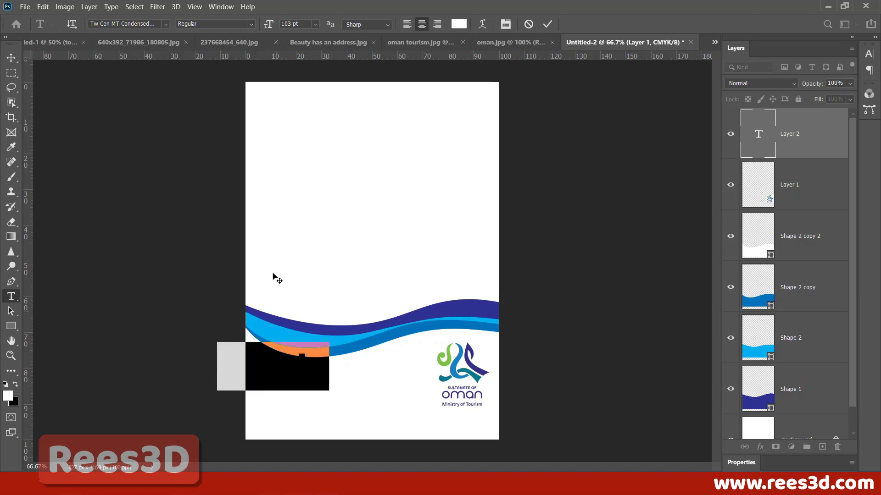
pyautogui.click(458, 25)
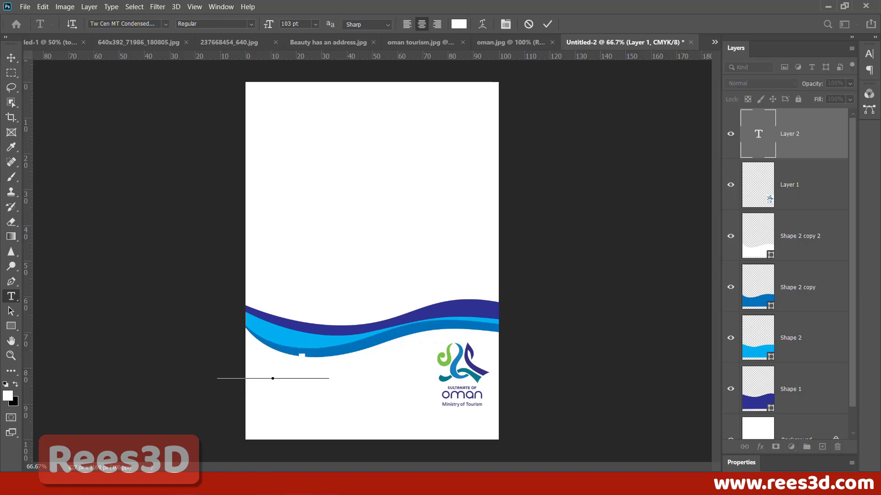
pyautogui.moveTo(818, 234); pyautogui.dragTo(628, 98)
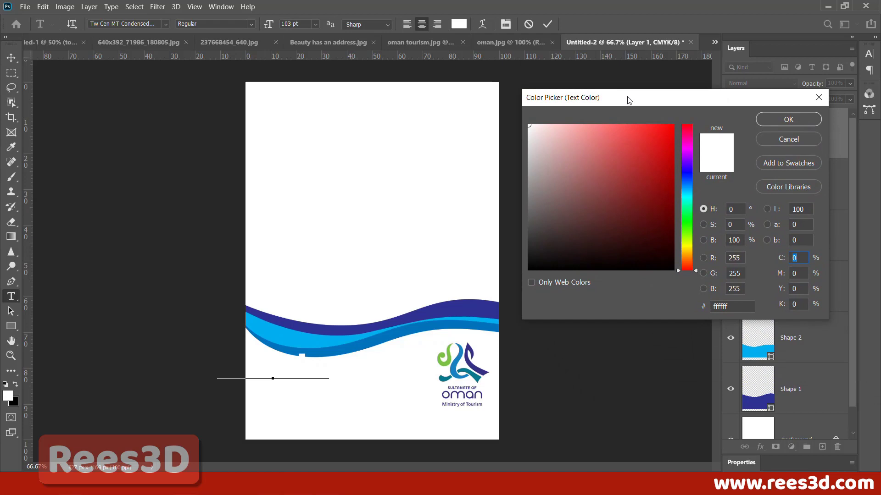
pyautogui.click(484, 369)
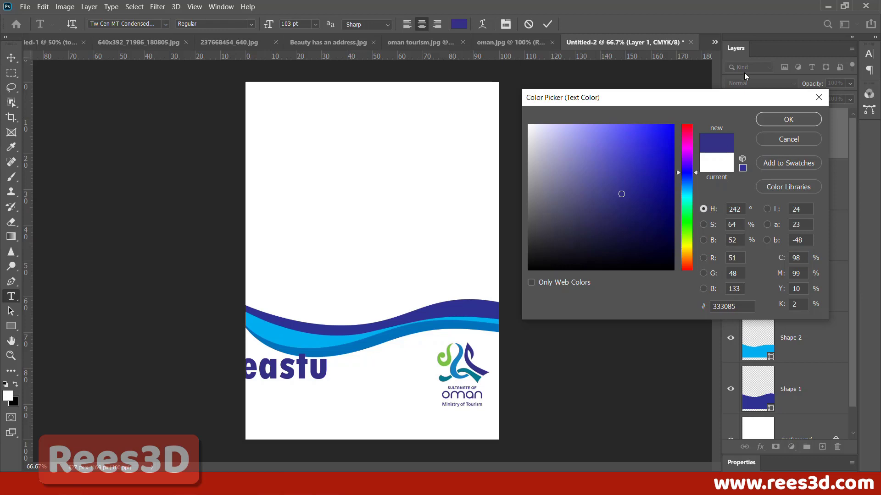
pyautogui.click(789, 119)
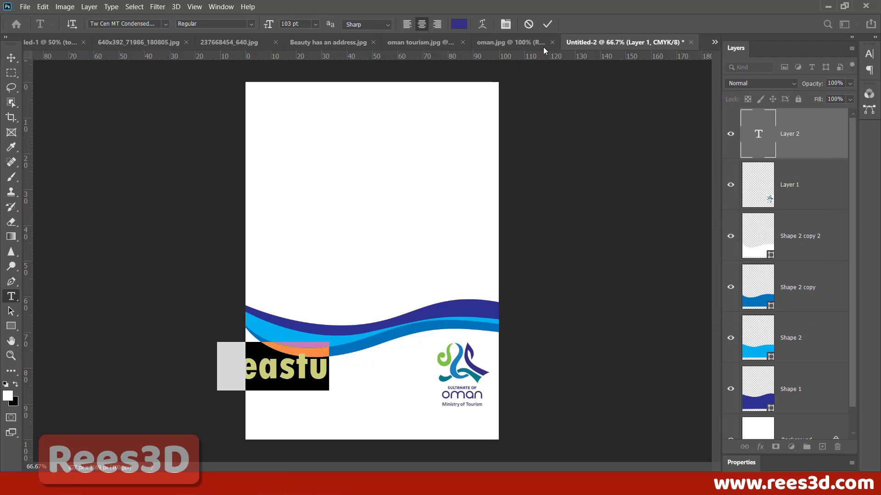
pyautogui.click(547, 26)
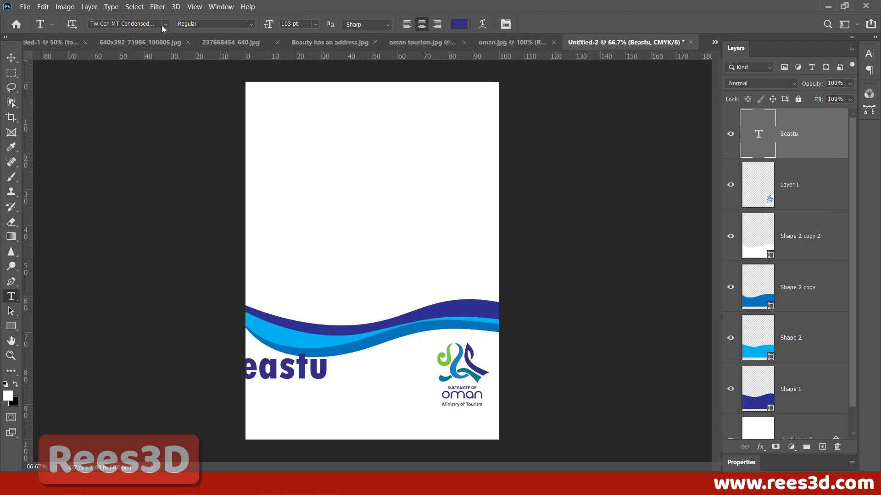
# Step: Change the headline text's font to Caveat
pyautogui.click(161, 24)
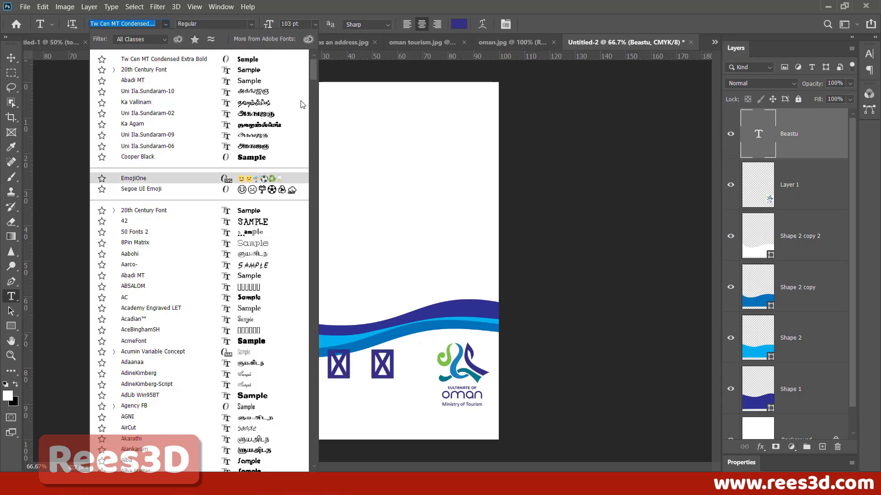
pyautogui.moveTo(315, 73); pyautogui.dragTo(329, 169)
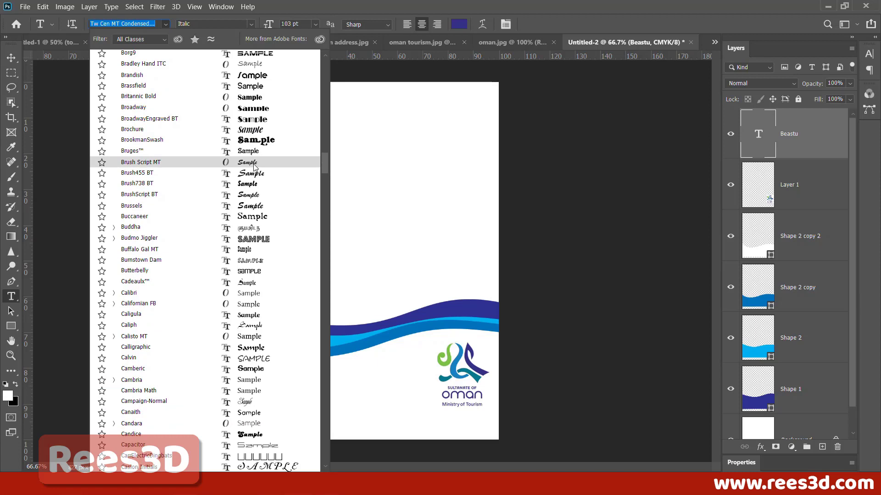
pyautogui.scroll(-3, 253, 166)
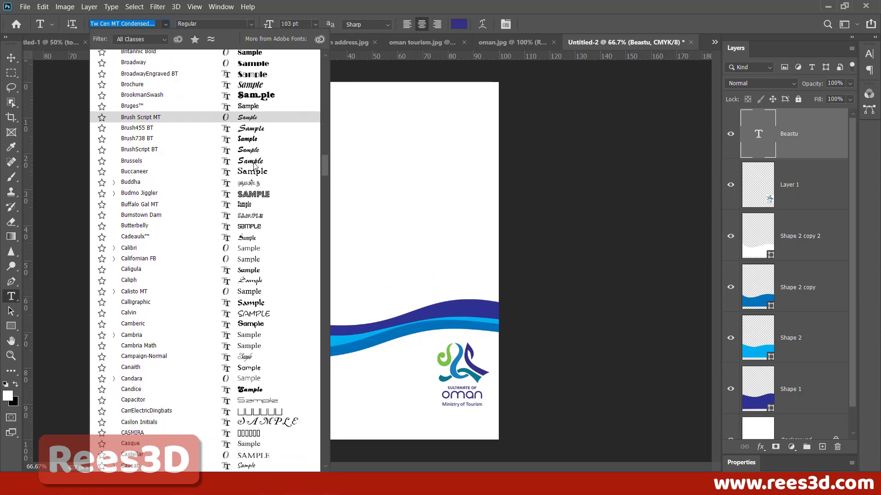
pyautogui.scroll(-3, 254, 166)
pyautogui.scroll(-3, 253, 166)
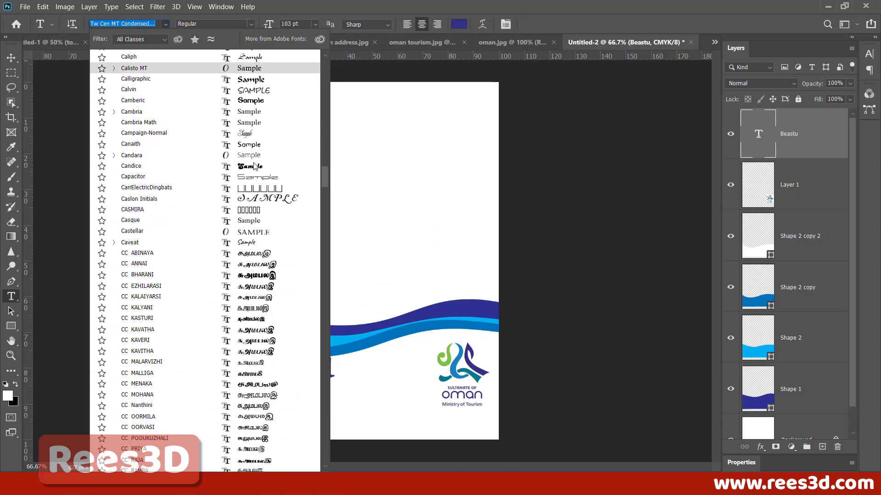
pyautogui.click(245, 243)
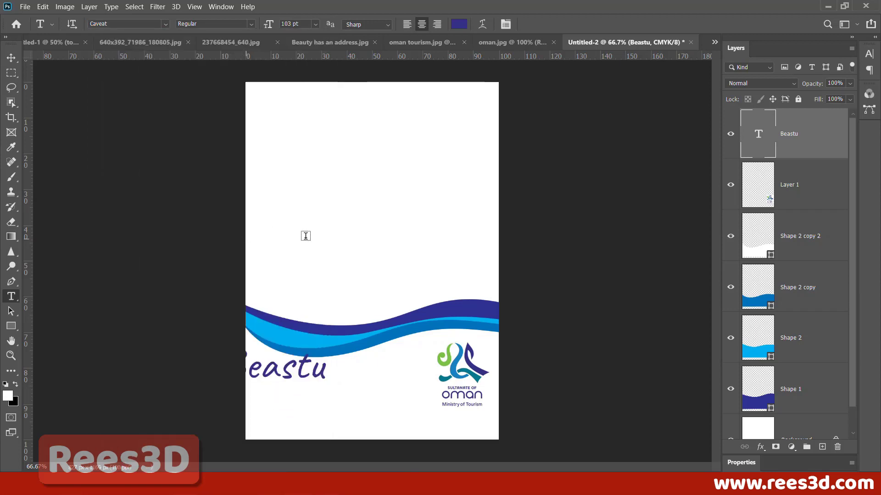
# Step: Correct and complete the headline text below the waves so it reads "Beauty has an Address"
pyautogui.doubleClick(305, 369)
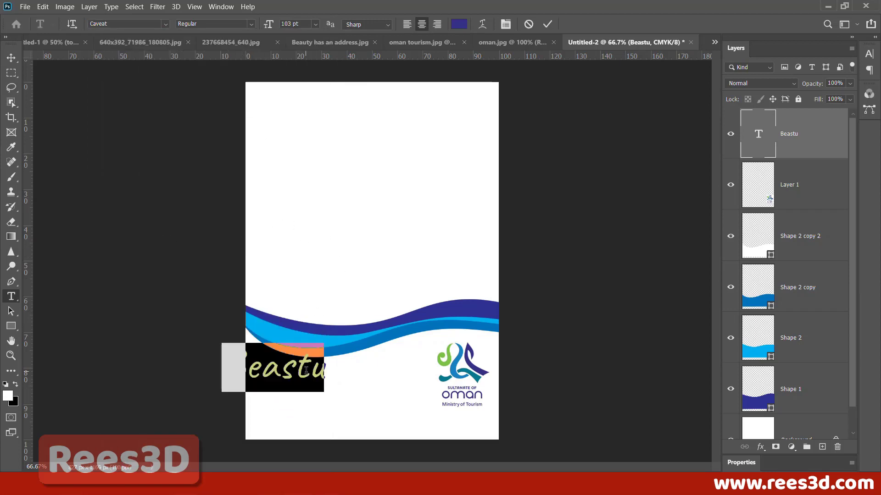
pyautogui.click(305, 370)
pyautogui.press('BackSpace')
pyautogui.press('Delete')
pyautogui.press('Delete')
pyautogui.write('ut')
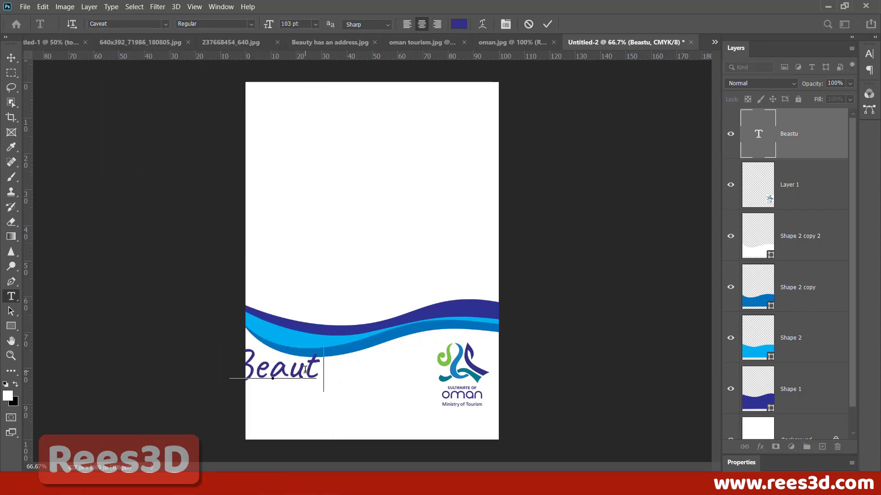
pyautogui.write('y has anb')
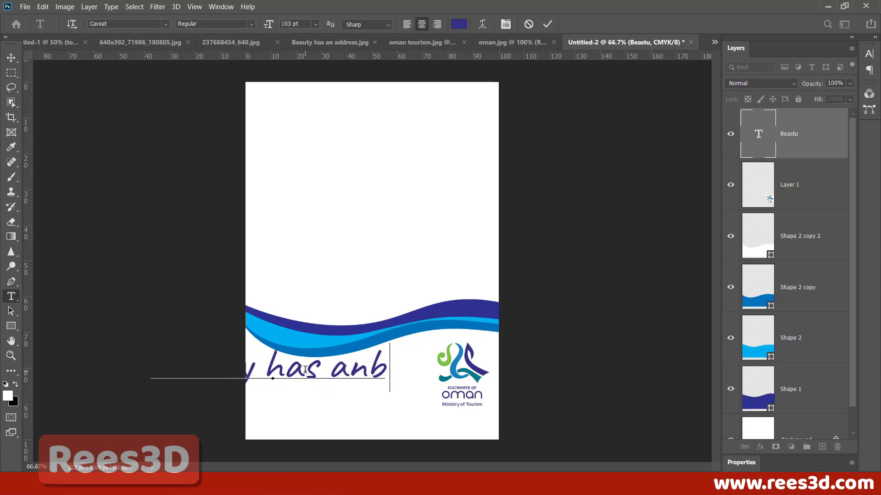
pyautogui.press('BackSpace')
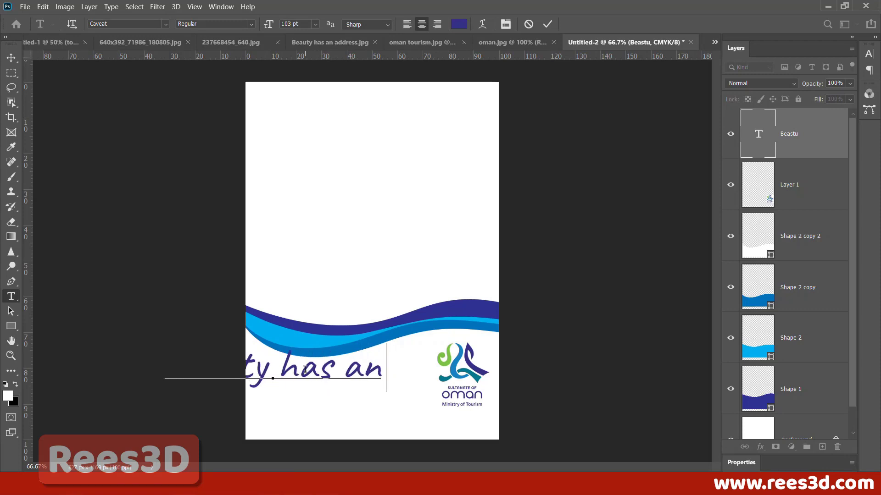
pyautogui.write('add')
pyautogui.press('BackSpace')
pyautogui.press('BackSpace')
pyautogui.press('BackSpace')
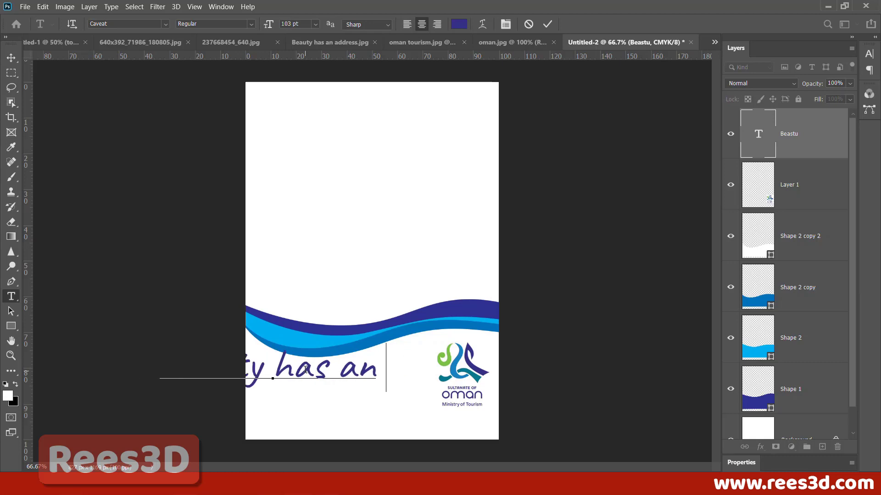
pyautogui.write('S')
pyautogui.press('BackSpace')
pyautogui.write('Address')
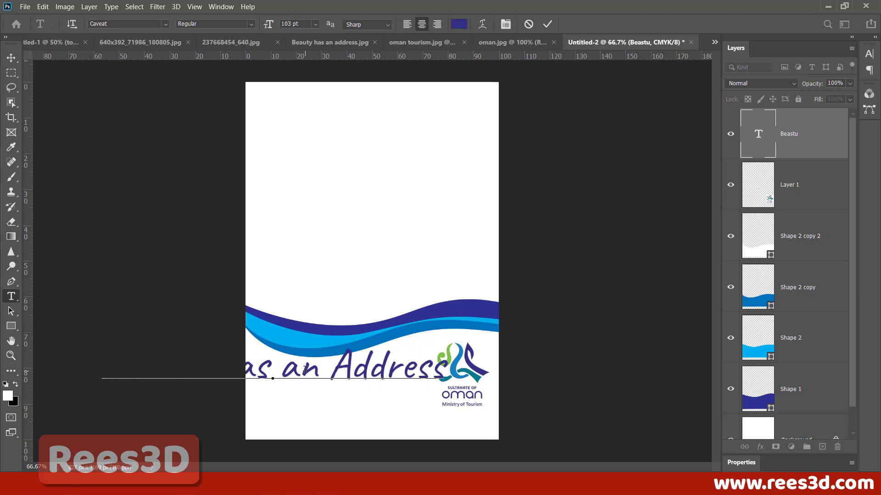
# Step: Set the headline's font size to 52 pt and move it fully onto the page, beside the logo
pyautogui.hotkey('ctrl', 'a')
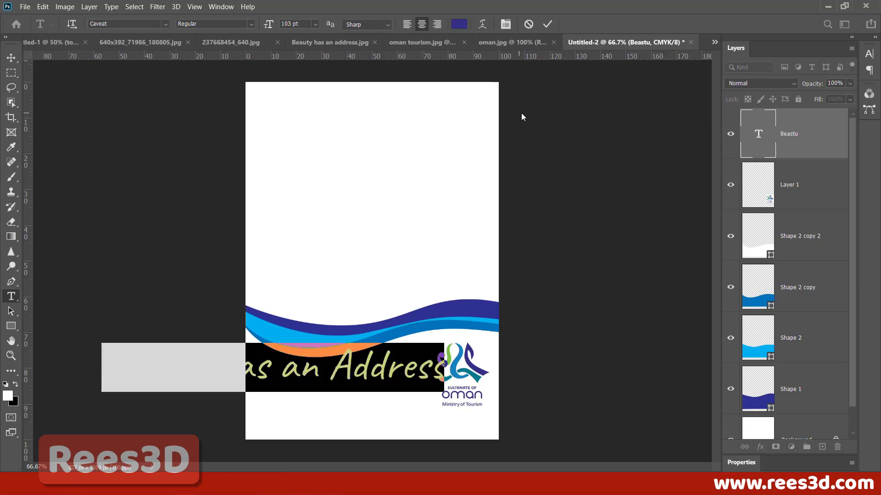
pyautogui.moveTo(265, 25); pyautogui.dragTo(239, 37)
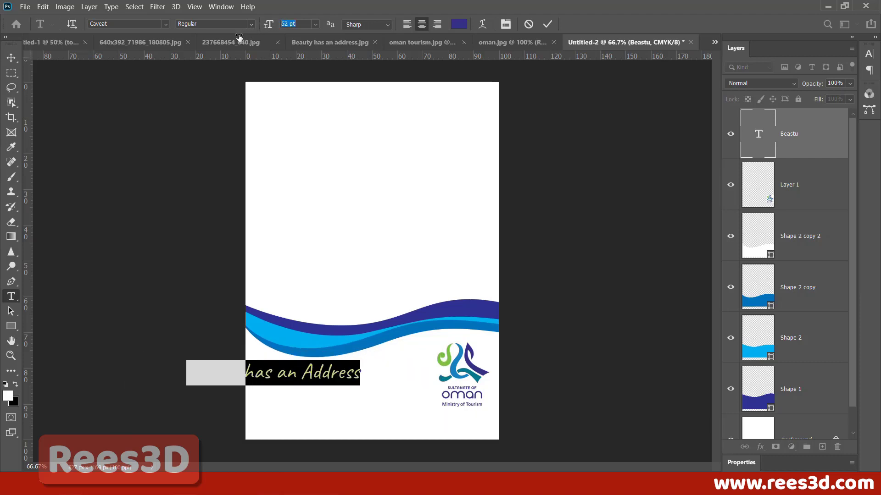
pyautogui.click(547, 23)
pyautogui.click(11, 58)
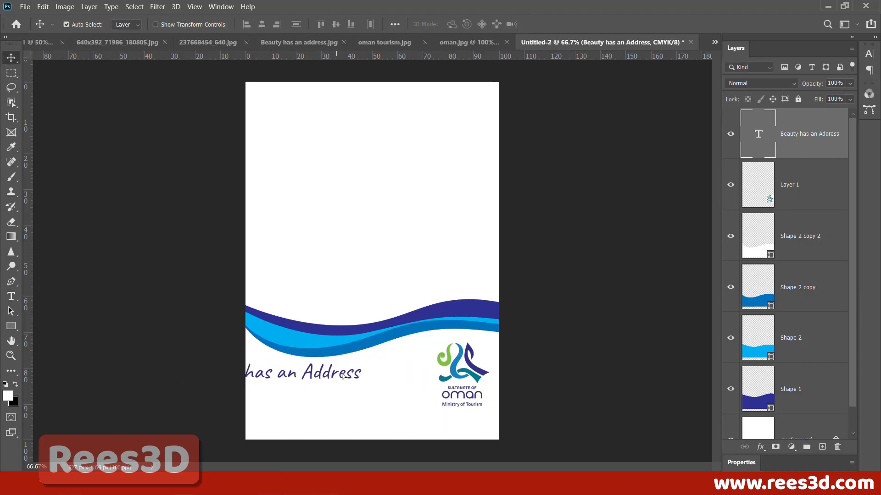
pyautogui.moveTo(335, 374); pyautogui.dragTo(402, 374)
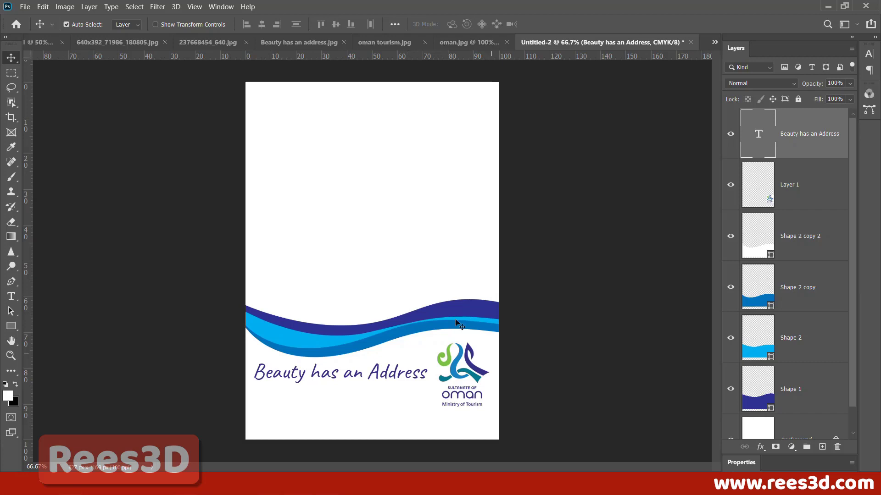
# Step: Scale the headline down proportionally to about 45.43 pt and move it slightly up beneath the waves
pyautogui.hotkey('ctrl', 't')
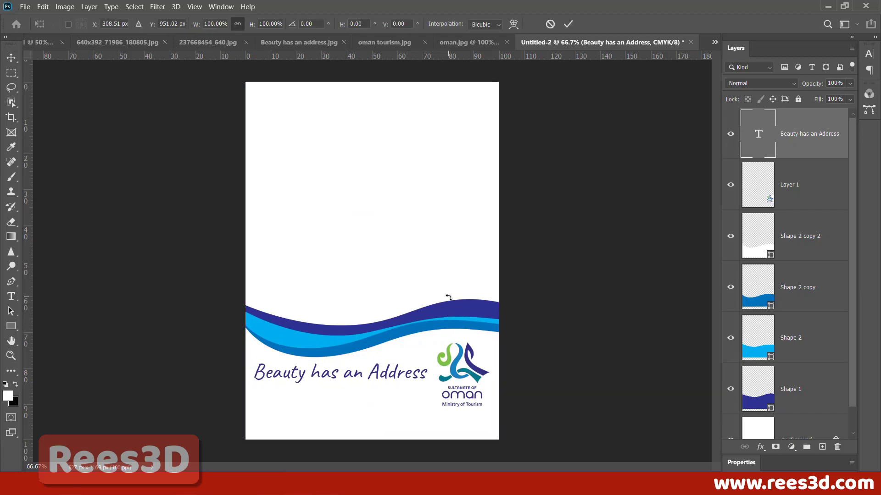
pyautogui.moveTo(425, 362); pyautogui.dragTo(382, 375)
pyautogui.press('Return')
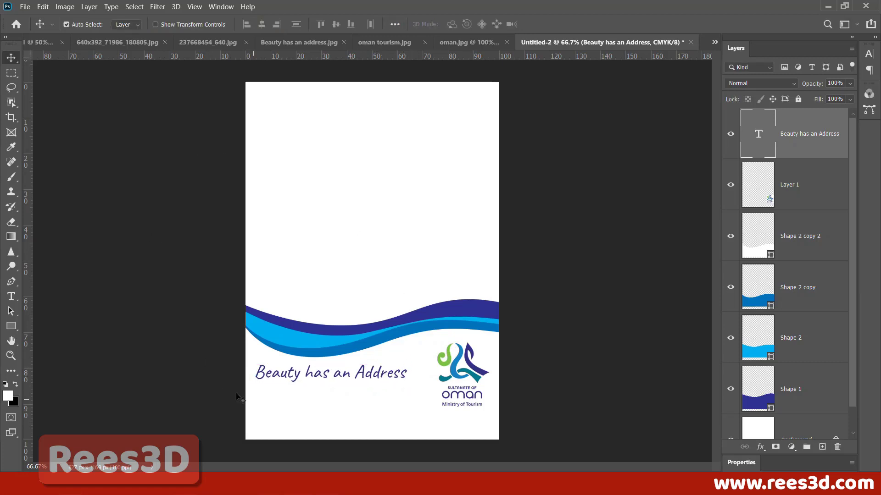
pyautogui.click(11, 297)
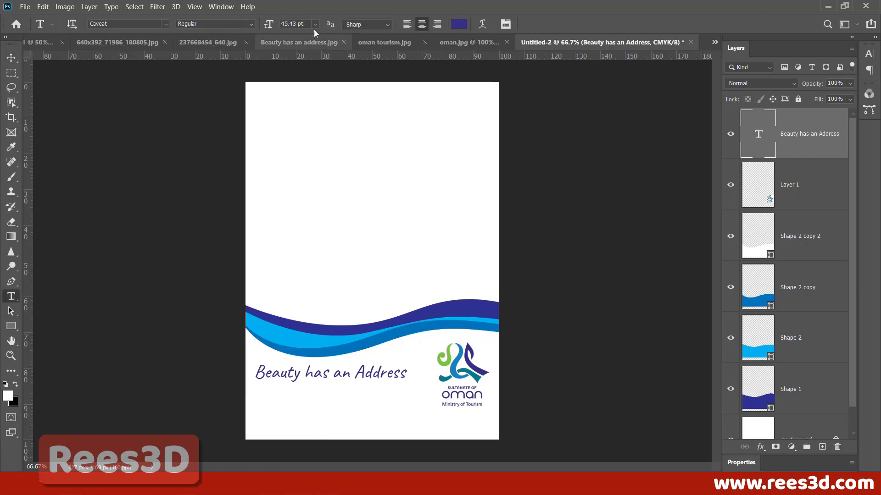
pyautogui.click(306, 24)
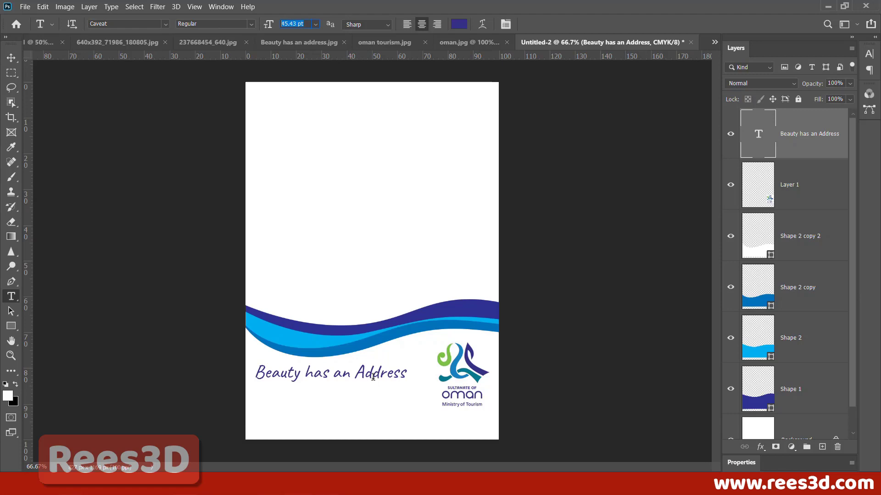
pyautogui.click(11, 58)
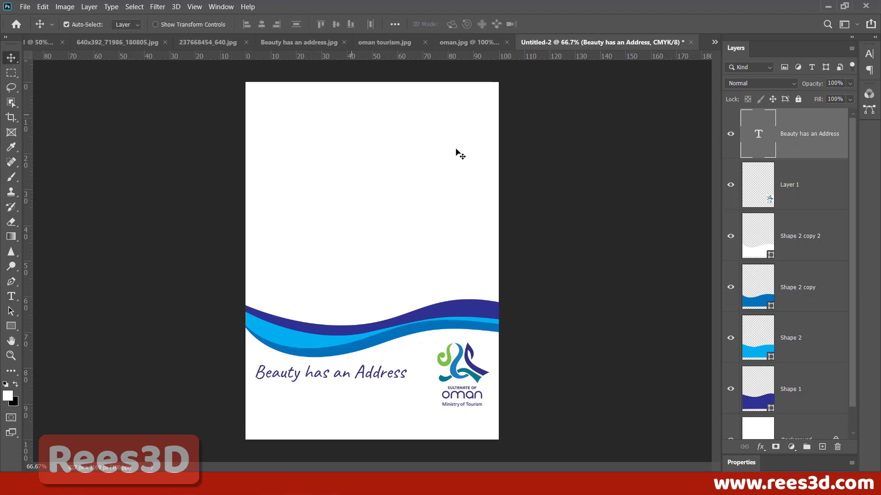
pyautogui.moveTo(342, 373); pyautogui.dragTo(340, 370)
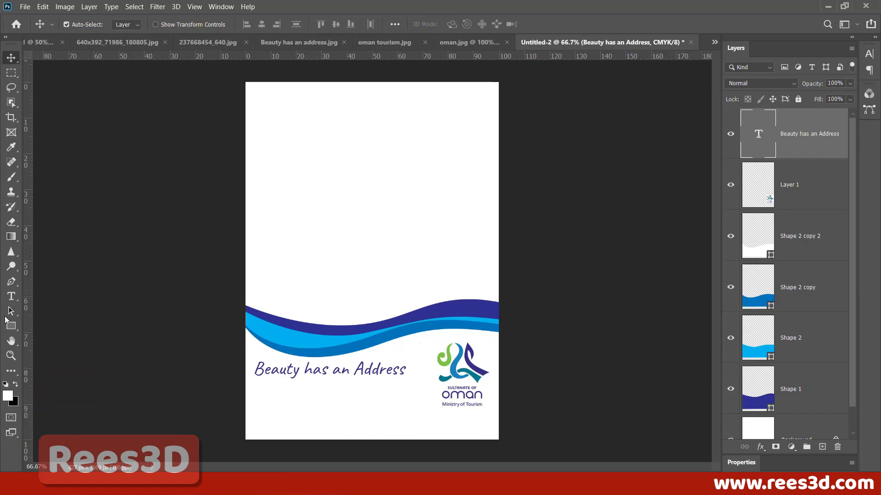
# Step: Try the Tw Cen MT Condensed Extra Bold font on the headline, and undo the font change
pyautogui.click(11, 297)
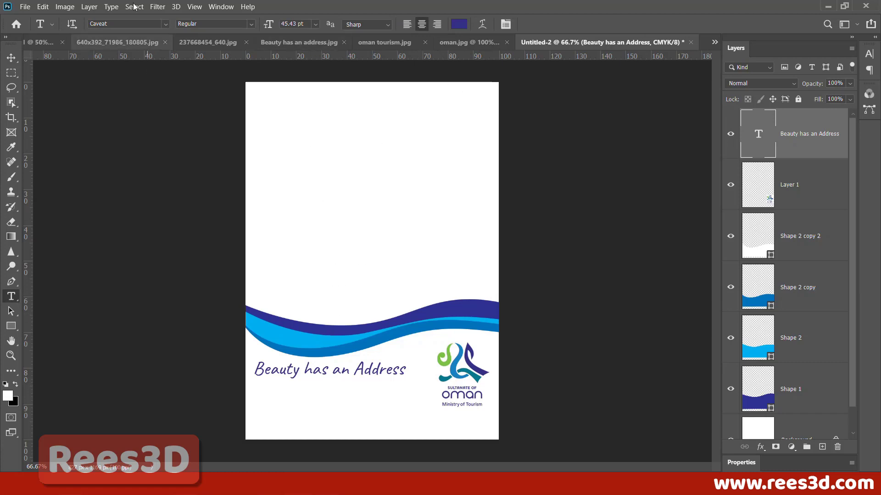
pyautogui.click(165, 24)
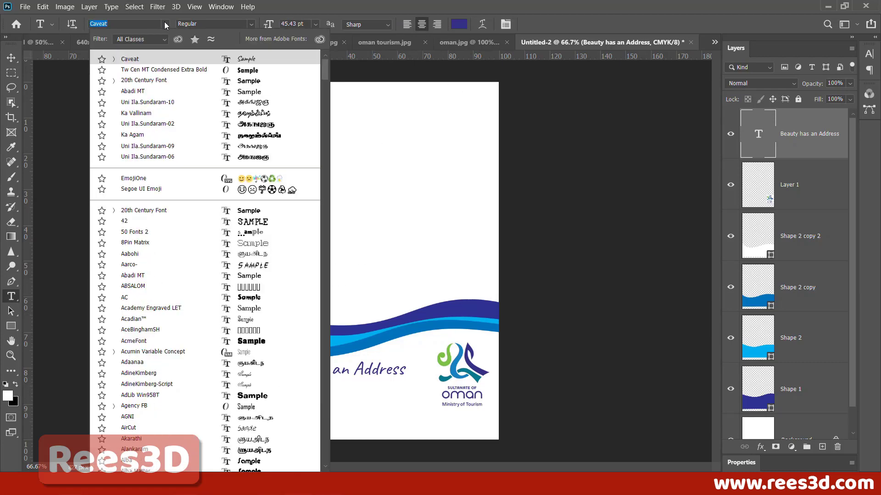
pyautogui.click(164, 69)
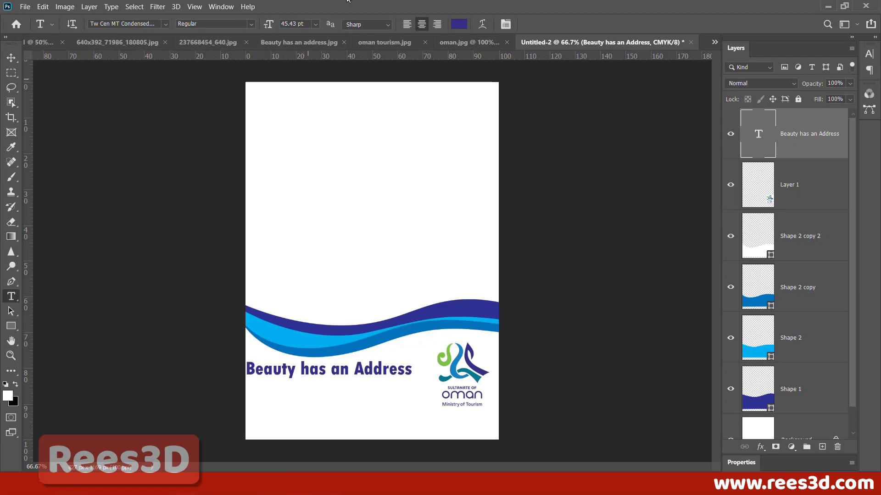
pyautogui.hotkey('ctrl', 'z')
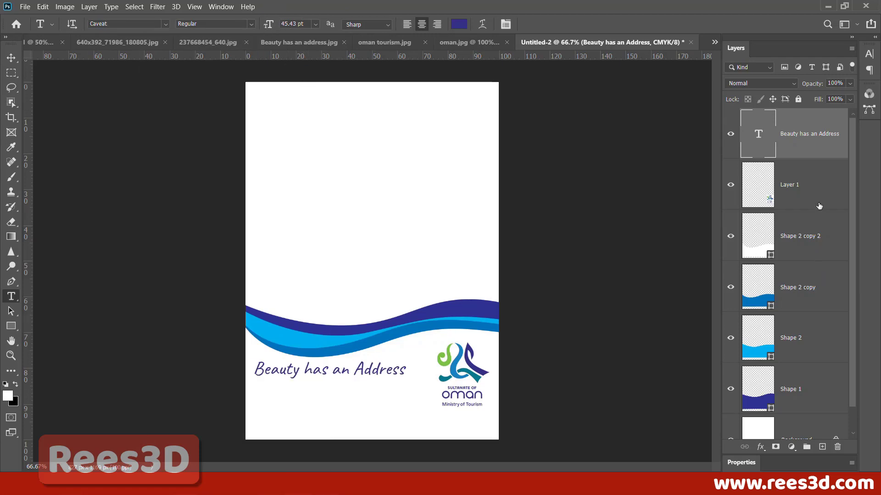
# Step: Add a paragraph text box with Lorem ipsum placeholder text directly below the headline, at a font size of 12 pt
pyautogui.click(810, 180)
pyautogui.scroll(-1, 803, 399)
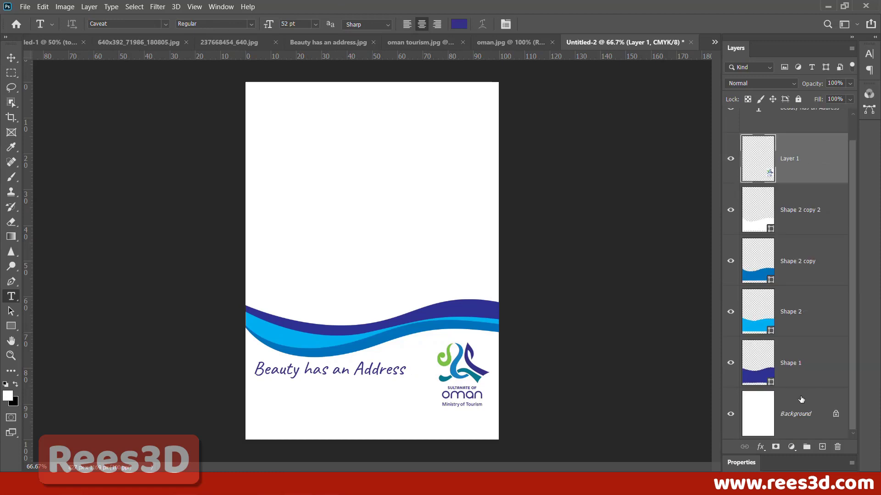
pyautogui.scroll(1, 801, 404)
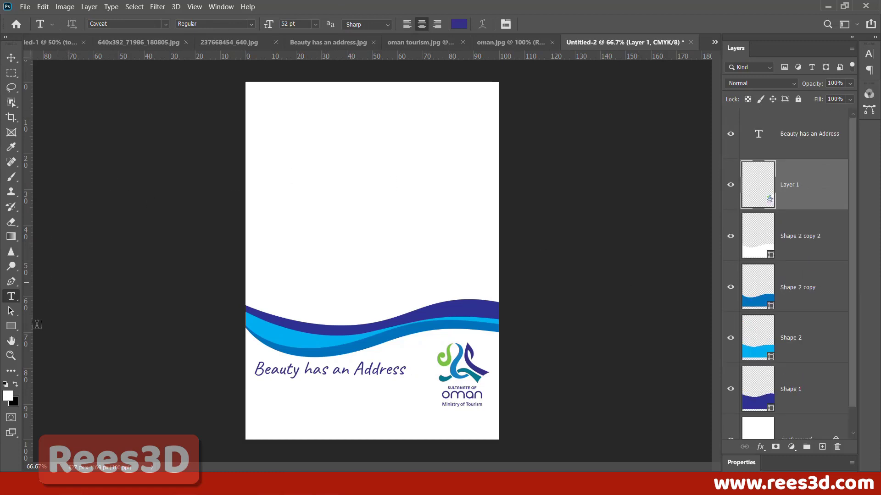
pyautogui.click(166, 24)
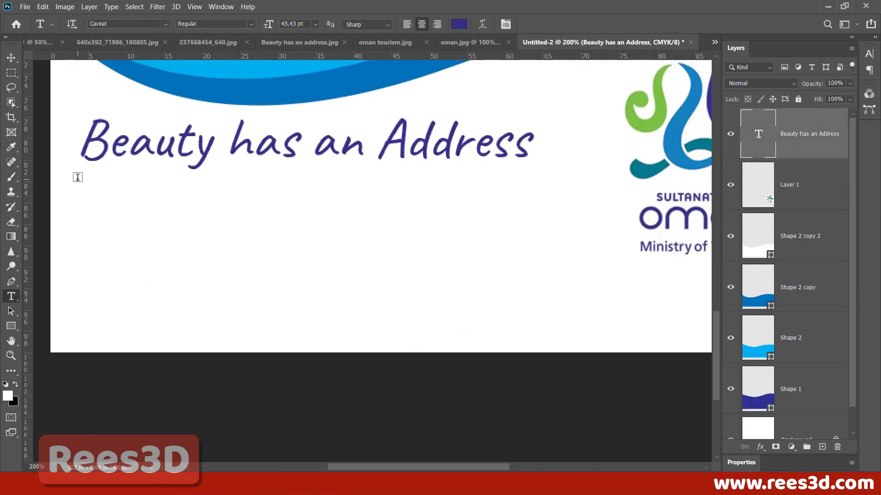
pyautogui.moveTo(76, 179); pyautogui.dragTo(557, 270)
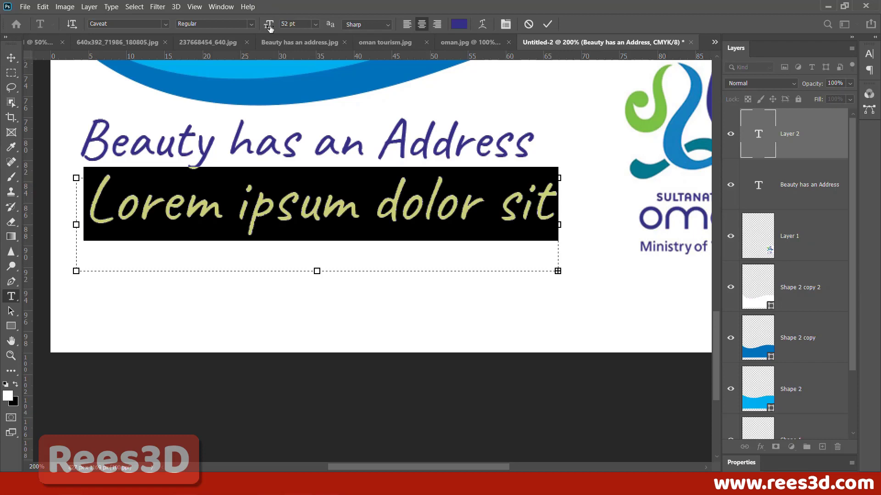
pyautogui.moveTo(299, 24); pyautogui.dragTo(200, 18)
pyautogui.write('12')
pyautogui.press('Return')
# Step: Set the paragraph's font to Tw Cen MT Condensed Extra Bold and justify it with the last line left-aligned
pyautogui.click(166, 24)
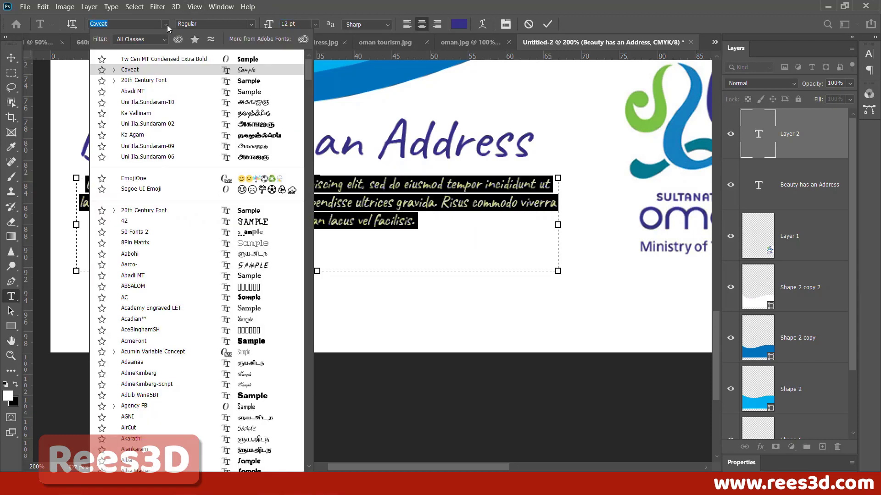
pyautogui.click(245, 63)
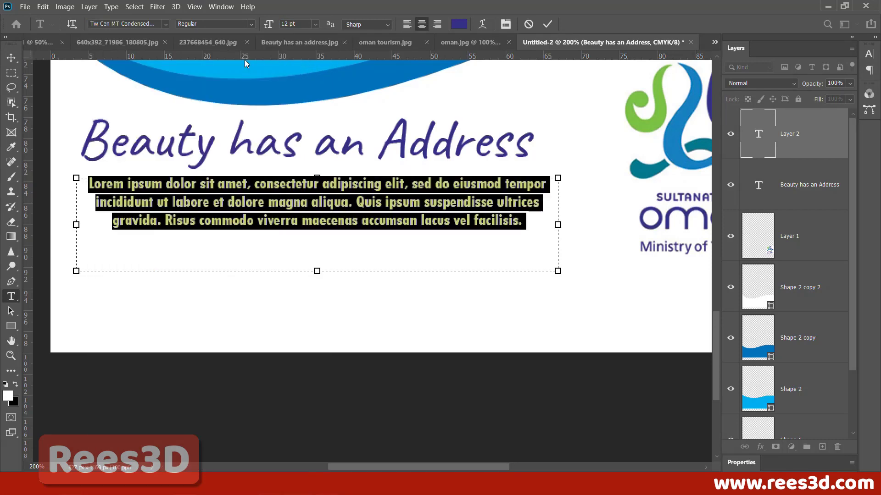
pyautogui.click(407, 25)
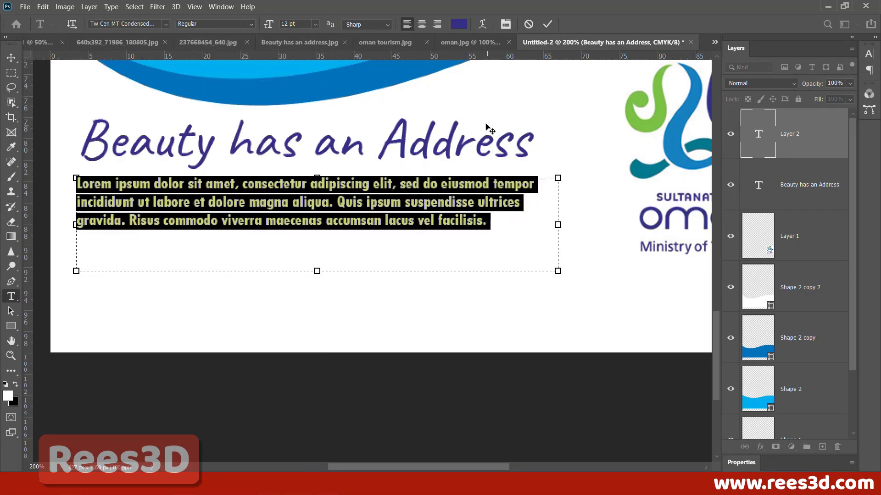
pyautogui.click(505, 25)
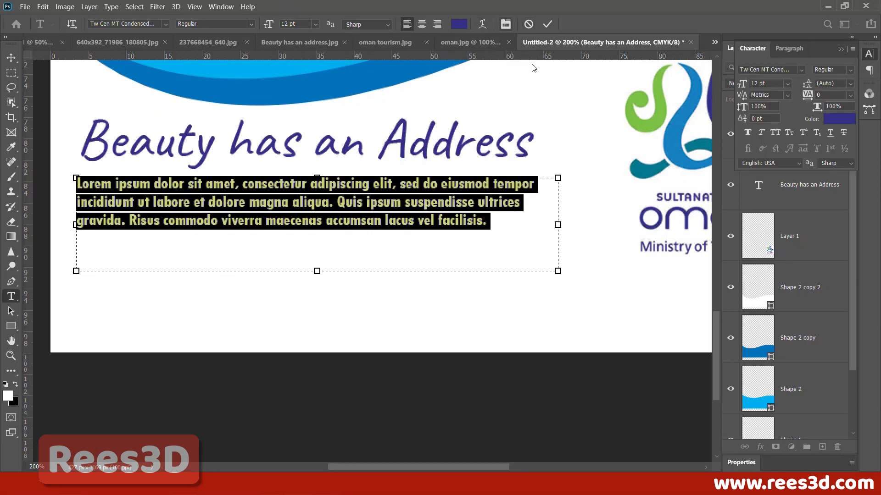
pyautogui.click(788, 48)
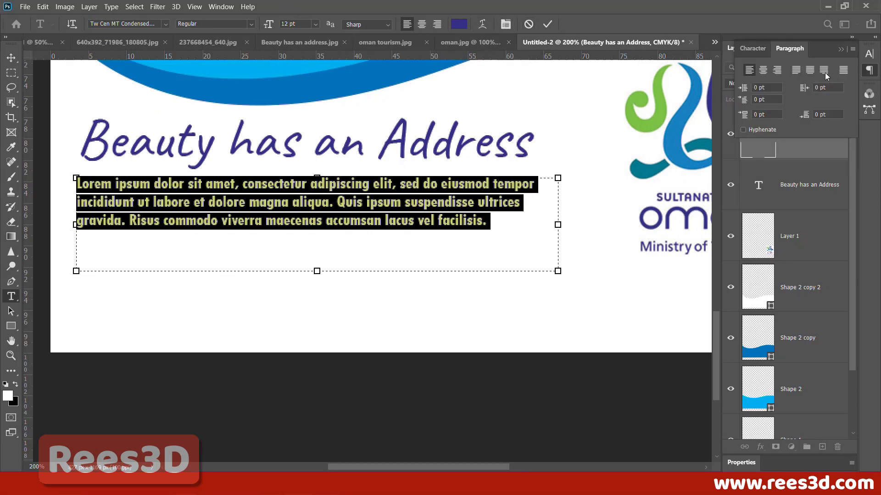
pyautogui.click(796, 70)
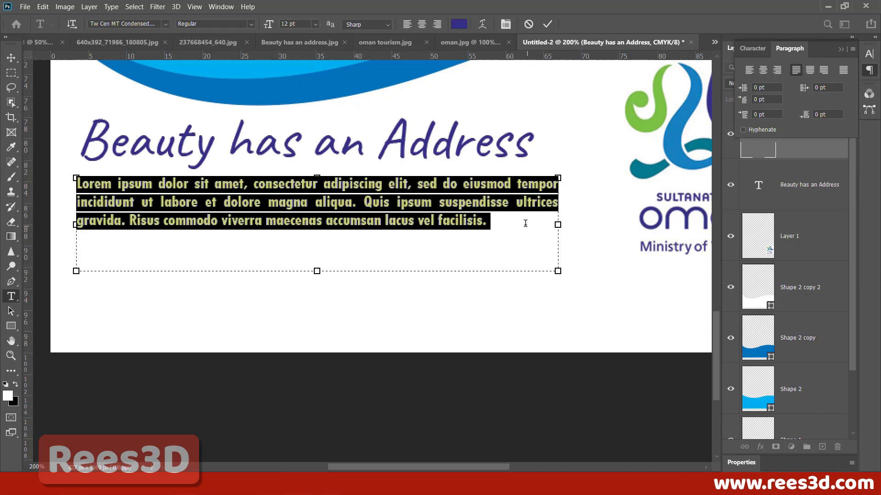
# Step: Copy the placeholder text from "Quis ipsum" to the end and paste it as a second paragraph below
pyautogui.moveTo(525, 223); pyautogui.dragTo(364, 202)
pyautogui.hotkey('ctrl', 'c')
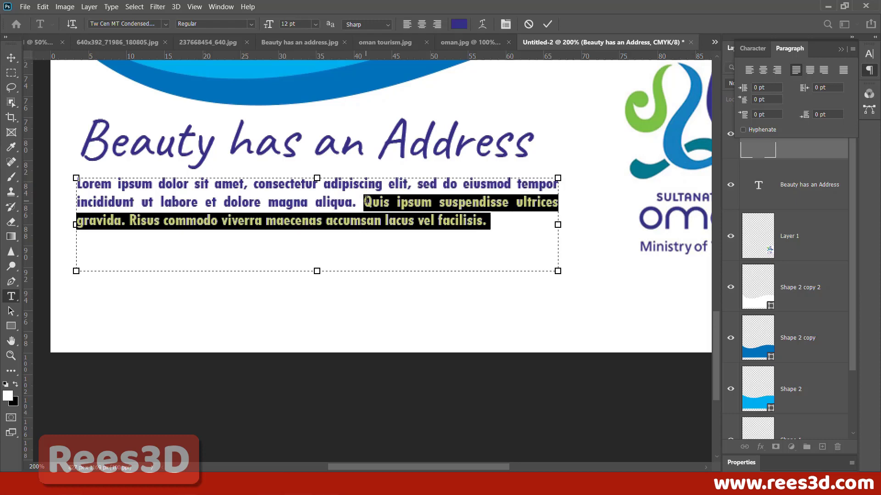
pyautogui.click(514, 225)
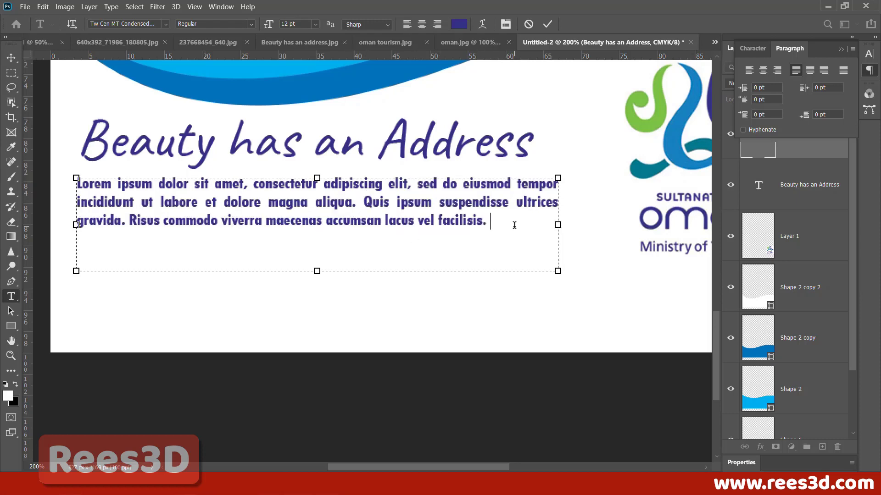
pyautogui.press('Return')
pyautogui.hotkey('ctrl', 'v')
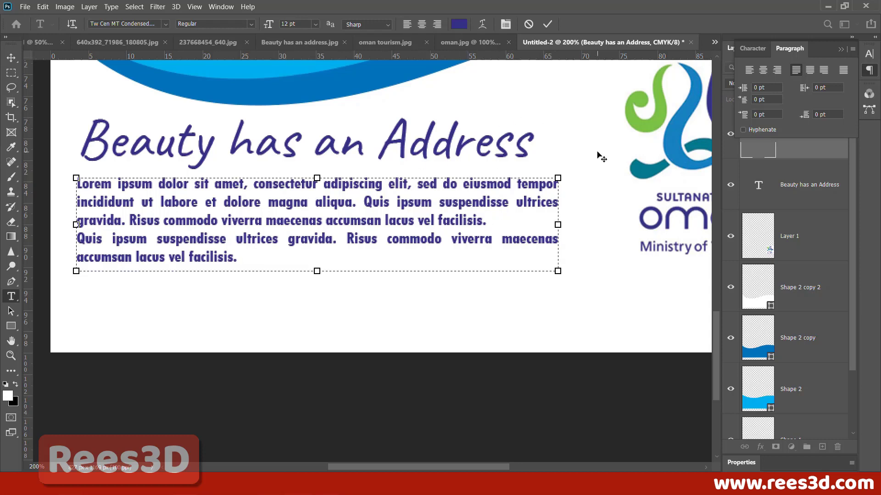
# Step: Finish editing the paragraph text and select the "Beauty has an Address" headline layer
pyautogui.hotkey('ctrl', '-')
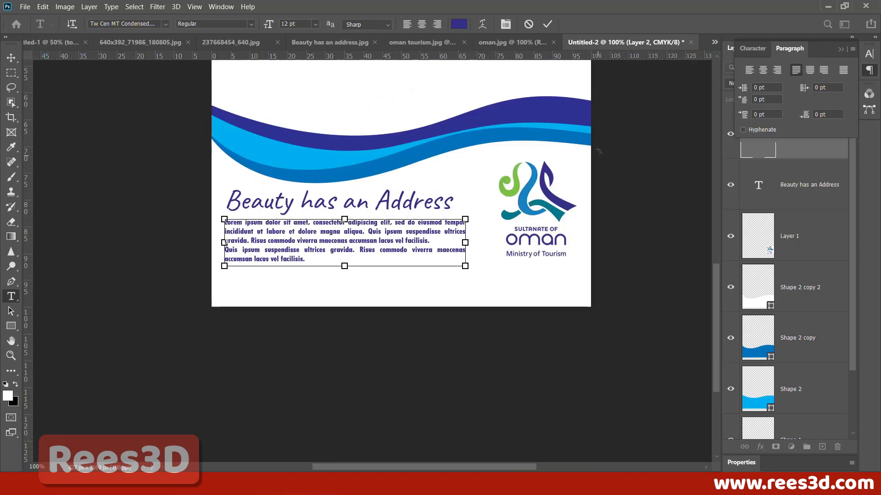
pyautogui.click(11, 58)
pyautogui.rightClick(542, 199)
pyautogui.click(568, 206)
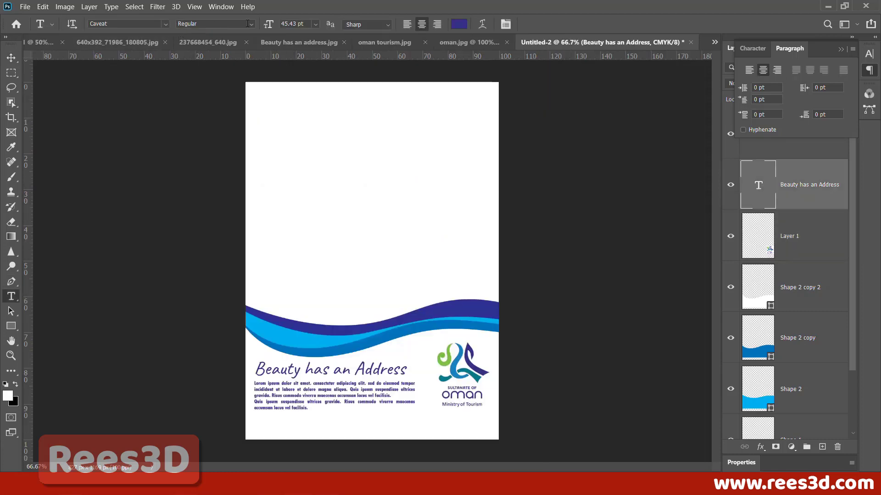
# Step: Change the font of the "Beauty has an Address" headline to Rage Italic
pyautogui.click(165, 24)
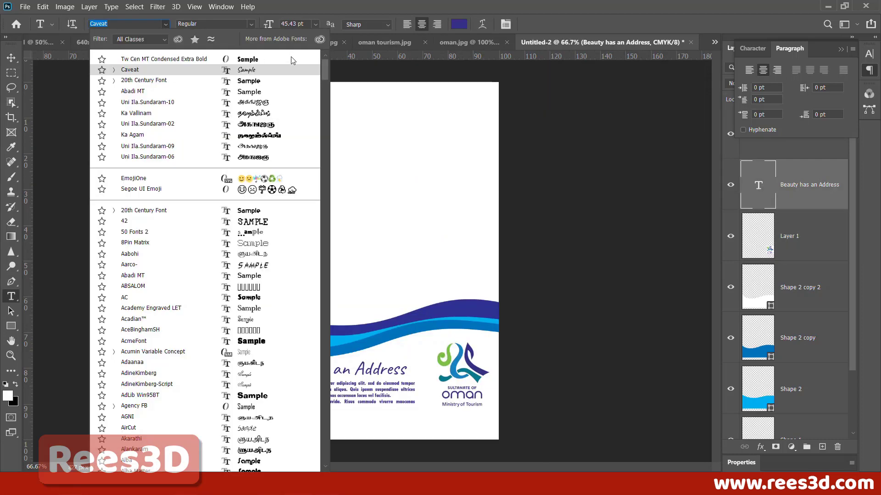
pyautogui.scroll(-1, 323, 76)
pyautogui.moveTo(325, 90); pyautogui.dragTo(327, 400)
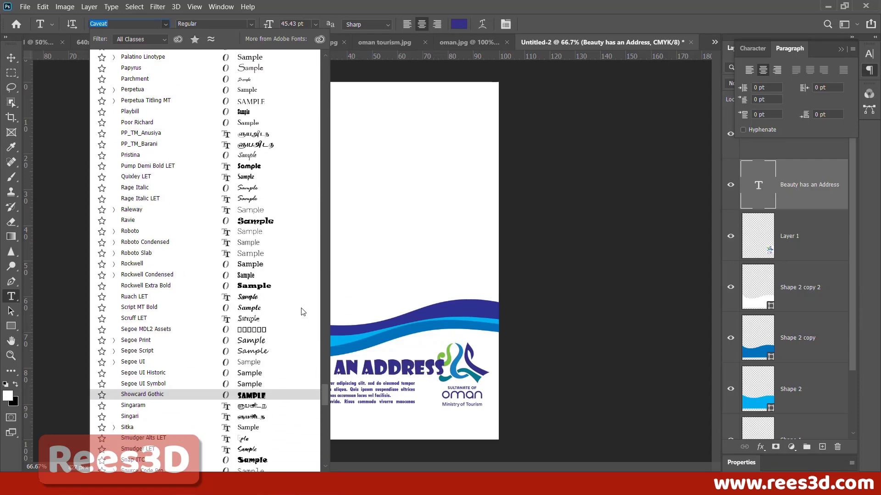
pyautogui.click(248, 188)
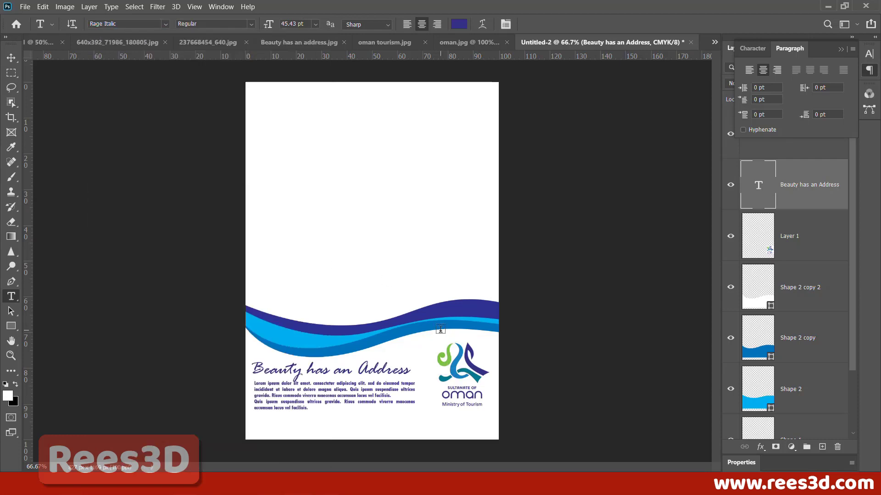
# Step: Nudge the headline slightly up and to the right so it clears the paragraph and lines up with its left edge
pyautogui.hotkey('ctrl', '+')
pyautogui.hotkey('ctrl', '+')
pyautogui.scroll(-10, 437, 202)
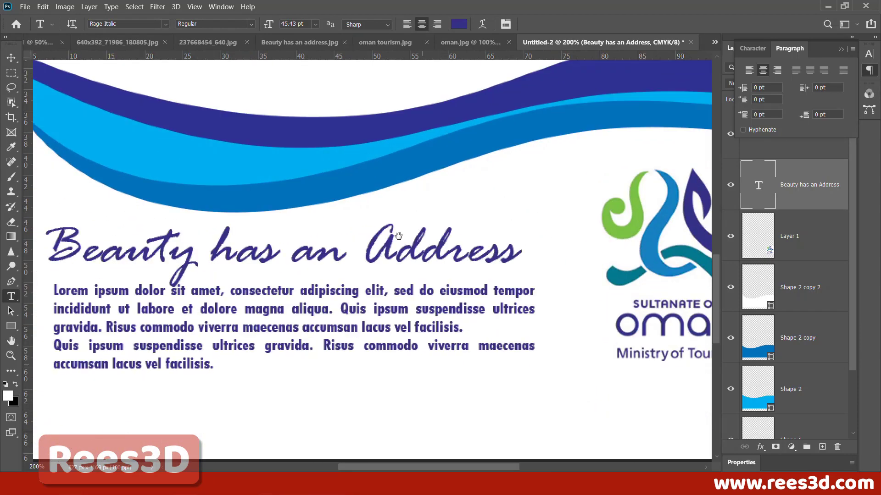
pyautogui.hscroll(-3, 443, 233)
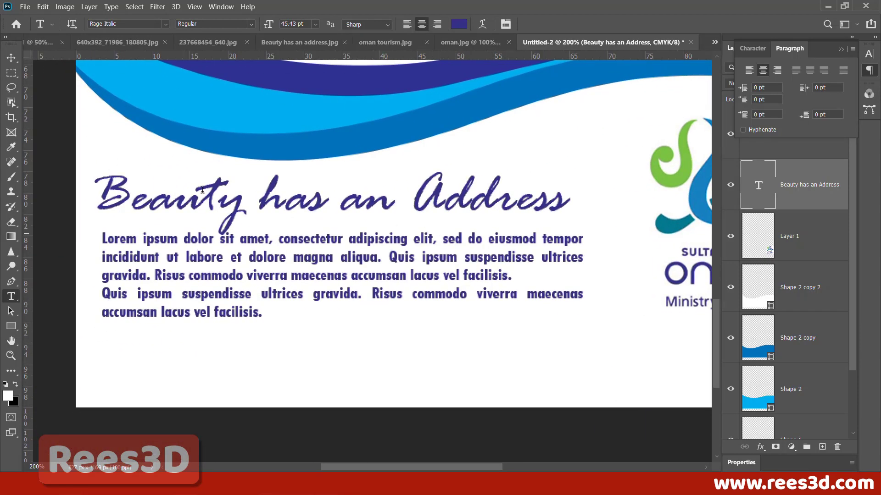
pyautogui.click(11, 58)
pyautogui.press('Up')
pyautogui.press('Right')
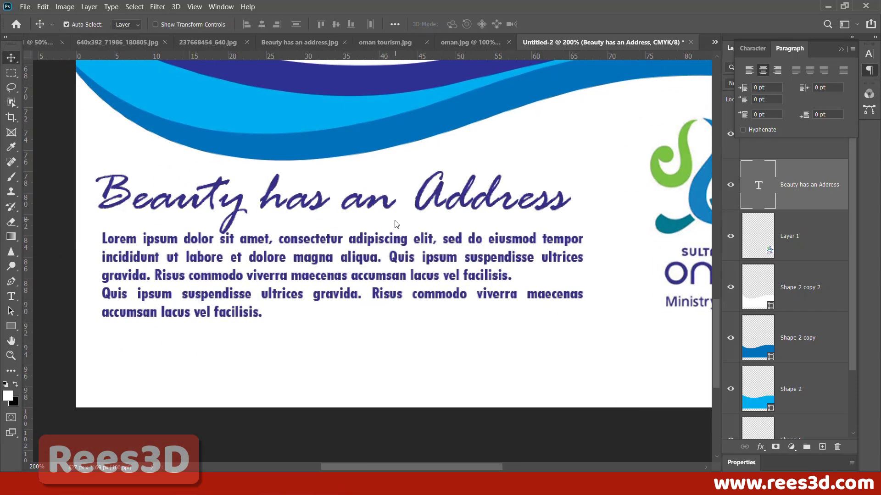
pyautogui.press('Up')
pyautogui.press('Right')
pyautogui.press('Up')
pyautogui.press('Up')
pyautogui.press('Right')
pyautogui.press('Up')
pyautogui.press('Up')
pyautogui.press('Right')
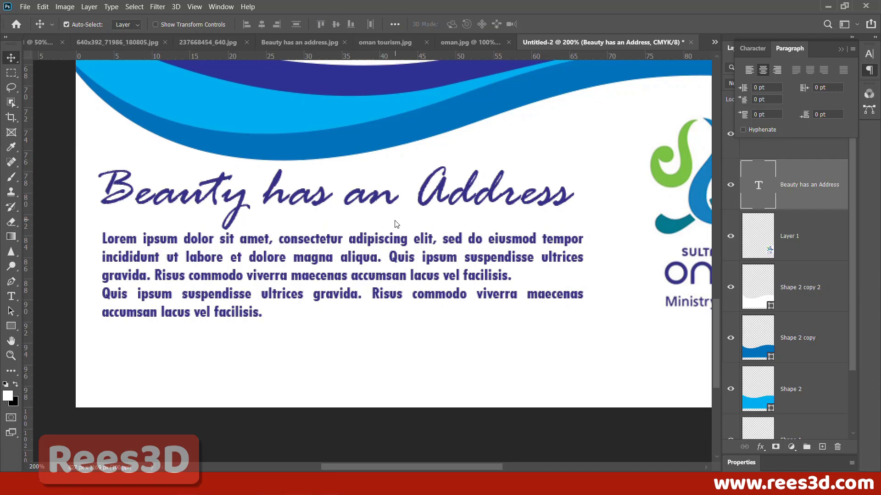
# Step: Select the Lorem ipsum paragraph layer and nudge it slightly down to widen the gap below the headline
pyautogui.rightClick(414, 288)
pyautogui.click(416, 290)
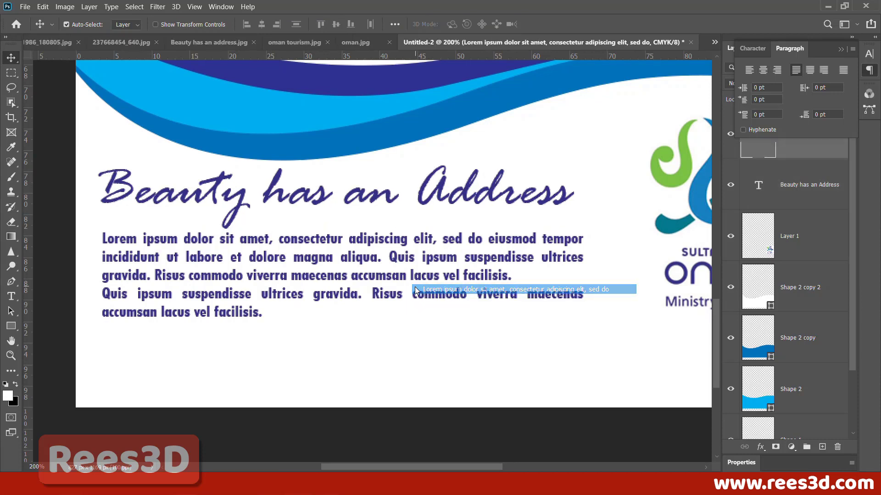
pyautogui.press('Down')
pyautogui.press('Down')
pyautogui.press('Down')
pyautogui.press('Down')
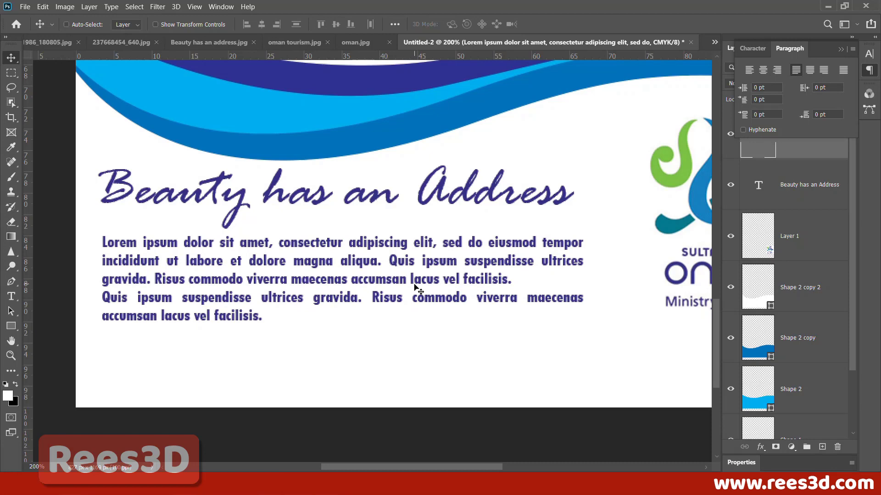
# Step: Draw a rectangle about 919 x 90 px across the poster's bottom edge, directly above the Shape 2 copy 2 layer
pyautogui.hotkey('ctrl', '-')
pyautogui.hotkey('ctrl', '-')
pyautogui.hotkey('ctrl', '-')
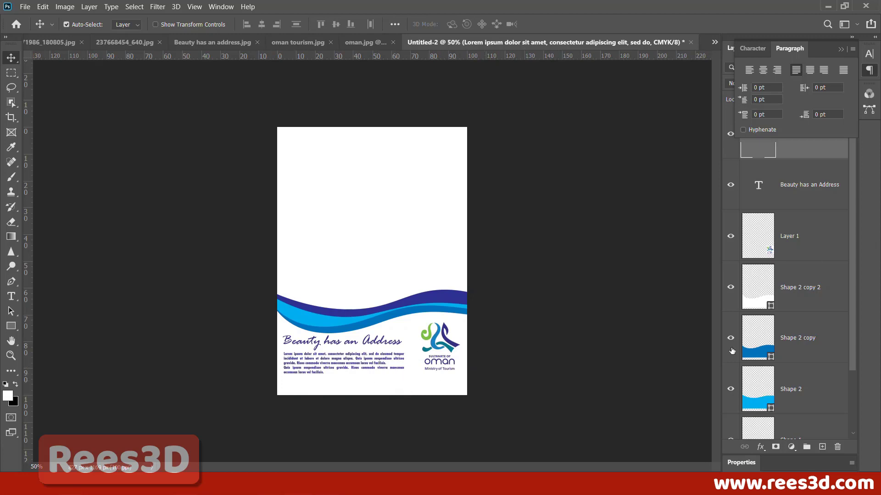
pyautogui.scroll(-3, 786, 348)
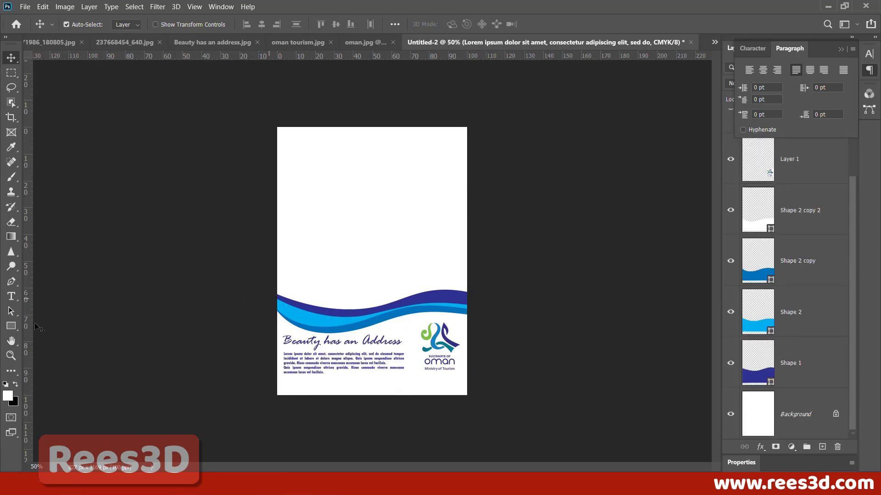
pyautogui.click(9, 324)
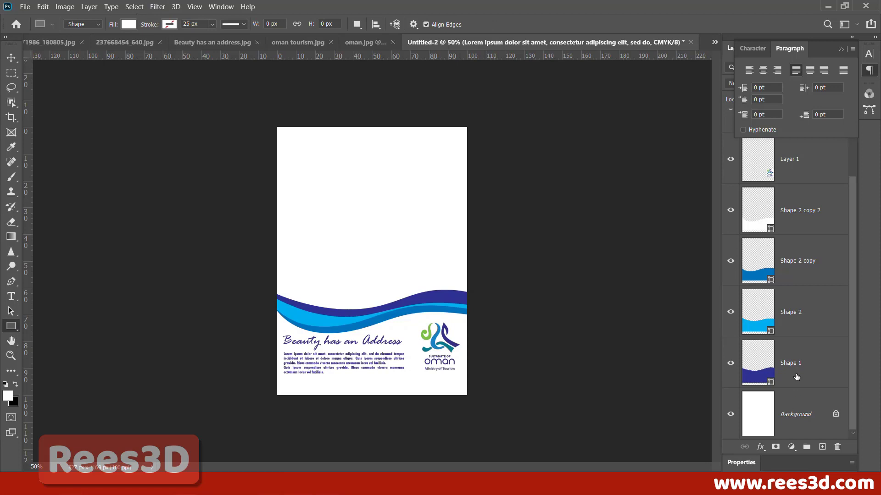
pyautogui.scroll(3, 805, 339)
pyautogui.scroll(-3, 805, 338)
pyautogui.click(775, 415)
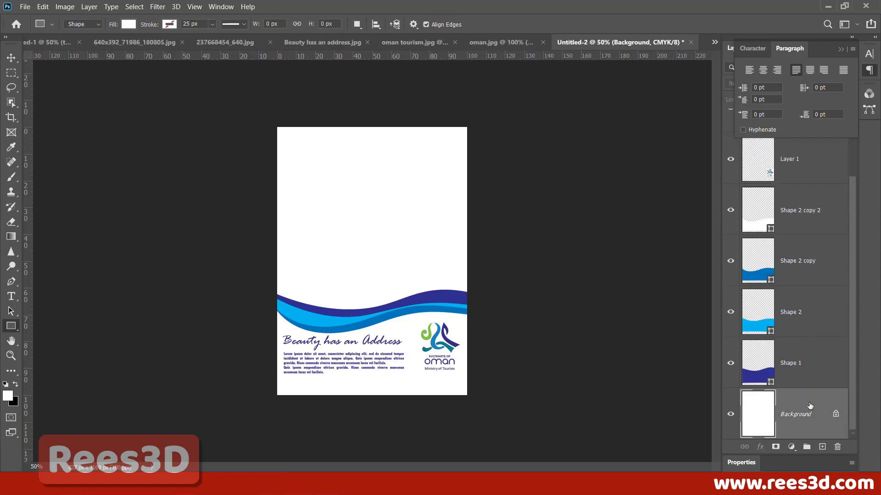
pyautogui.scroll(3, 842, 398)
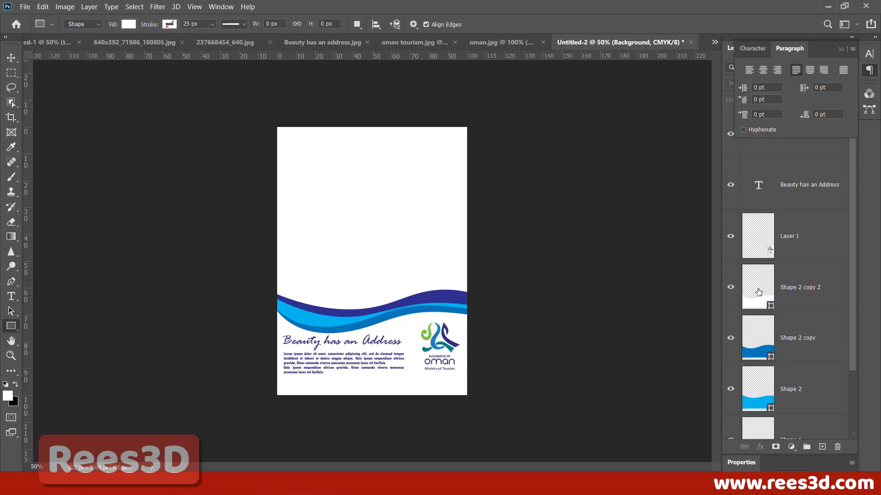
pyautogui.click(807, 288)
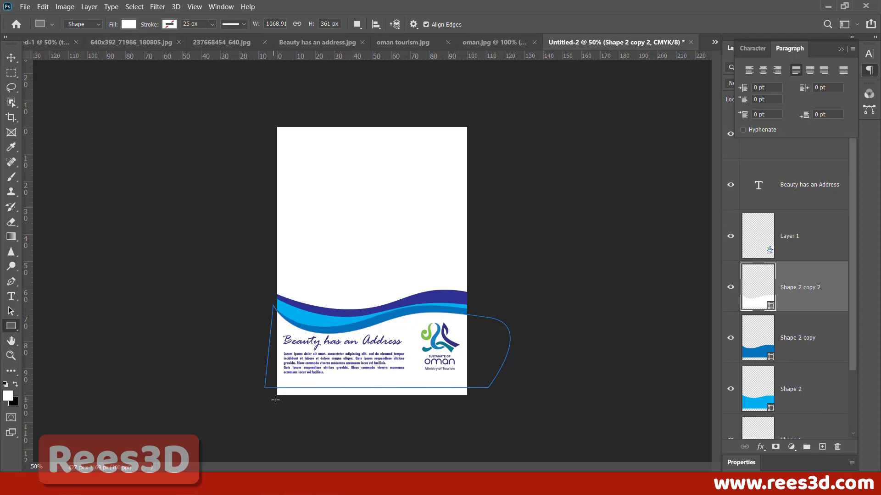
pyautogui.hotkey('ctrl', '+')
pyautogui.hotkey('ctrl', '+')
pyautogui.hotkey('ctrl', '+')
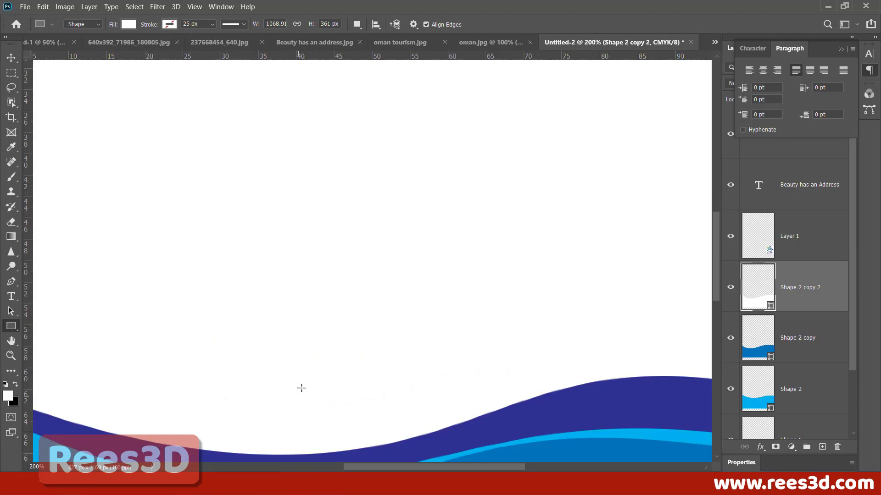
pyautogui.moveTo(302, 386); pyautogui.dragTo(297, 177)
pyautogui.hotkey('ctrl', '-')
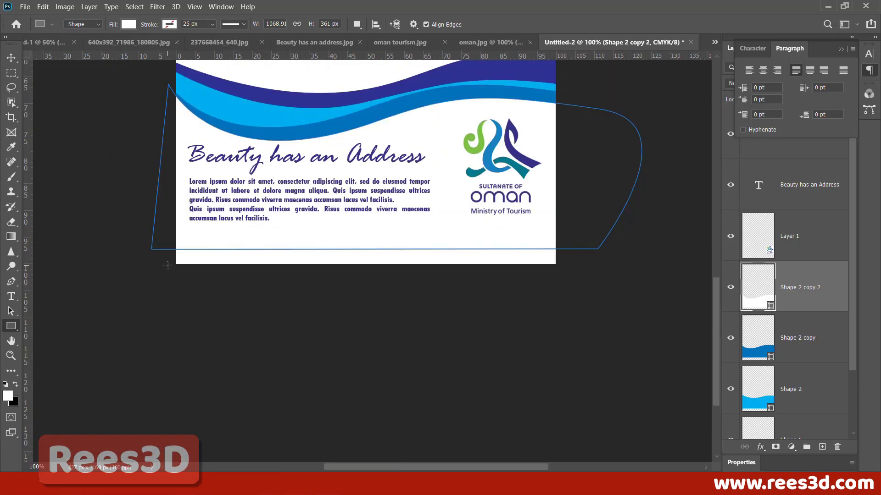
pyautogui.moveTo(162, 275)
pyautogui.mouseDown()
pyautogui.moveTo(326, 255)
pyautogui.moveTo(592, 277)
pyautogui.moveTo(583, 235)
pyautogui.mouseUp()
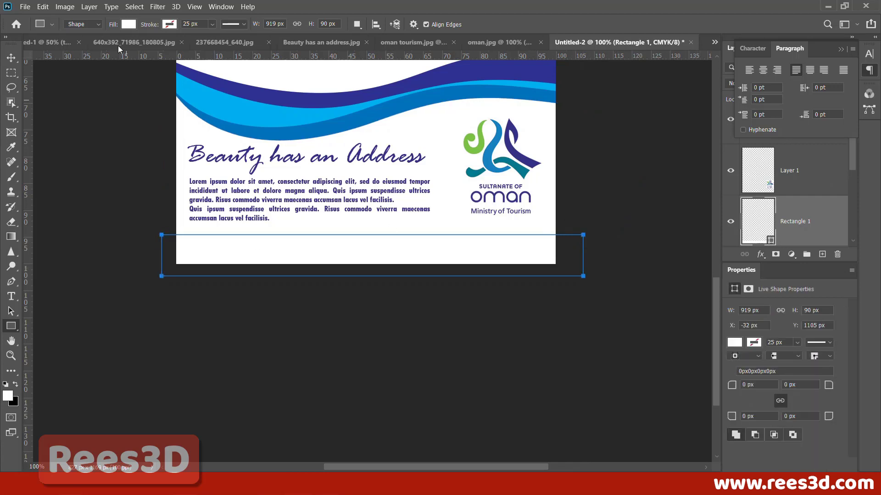
# Step: Fill the bottom rectangle with the teal #027b8d sampled from the Oman logo
pyautogui.click(125, 27)
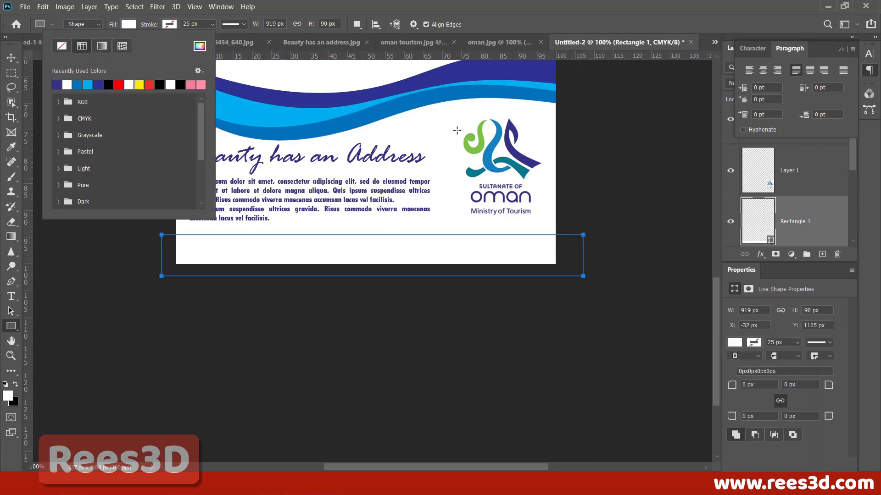
pyautogui.click(200, 45)
pyautogui.moveTo(586, 106); pyautogui.dragTo(728, 121)
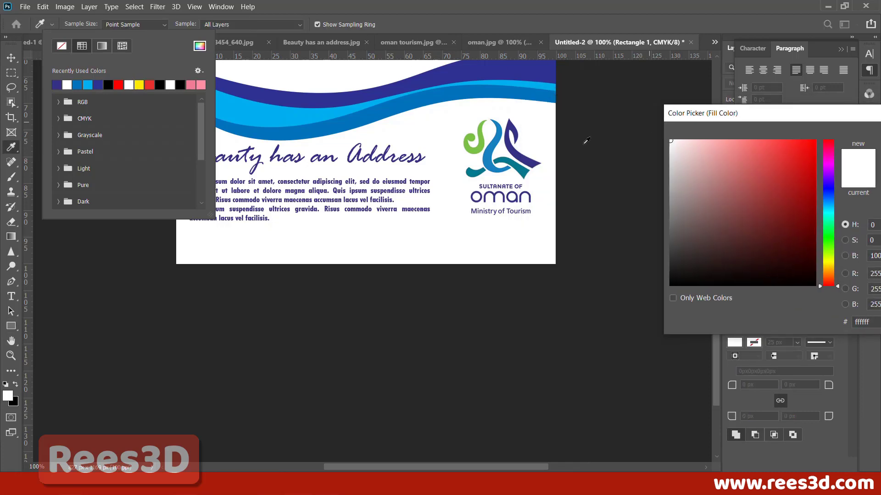
pyautogui.click(524, 168)
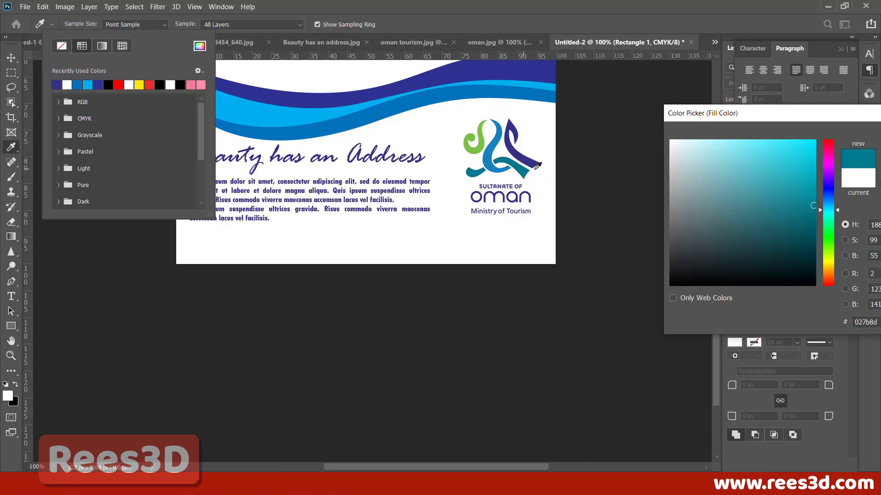
pyautogui.moveTo(782, 119); pyautogui.dragTo(423, 159)
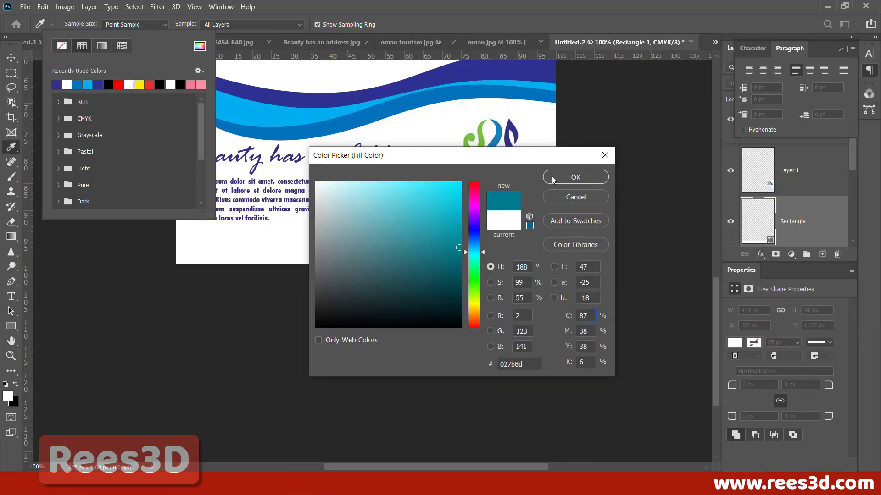
pyautogui.click(556, 178)
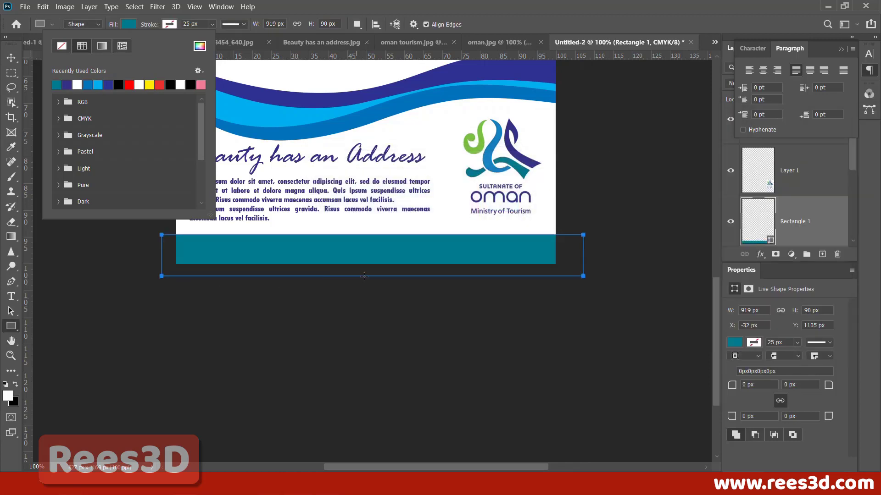
pyautogui.click(10, 58)
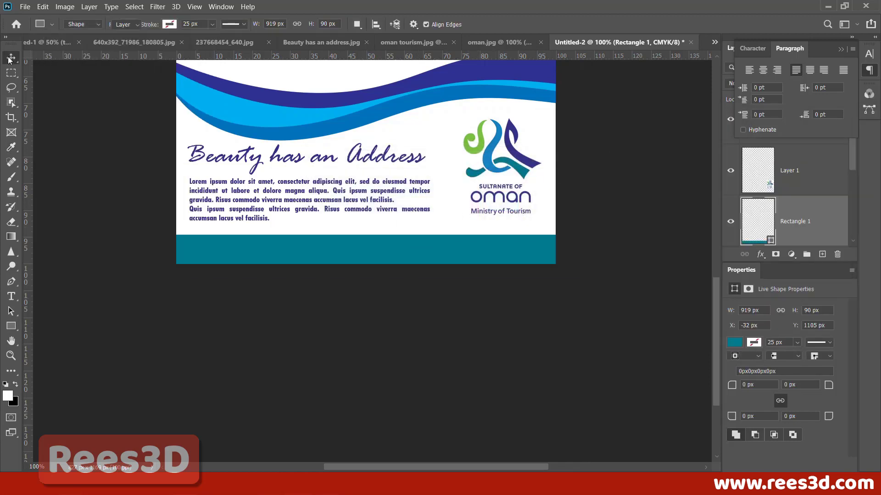
pyautogui.press('t')
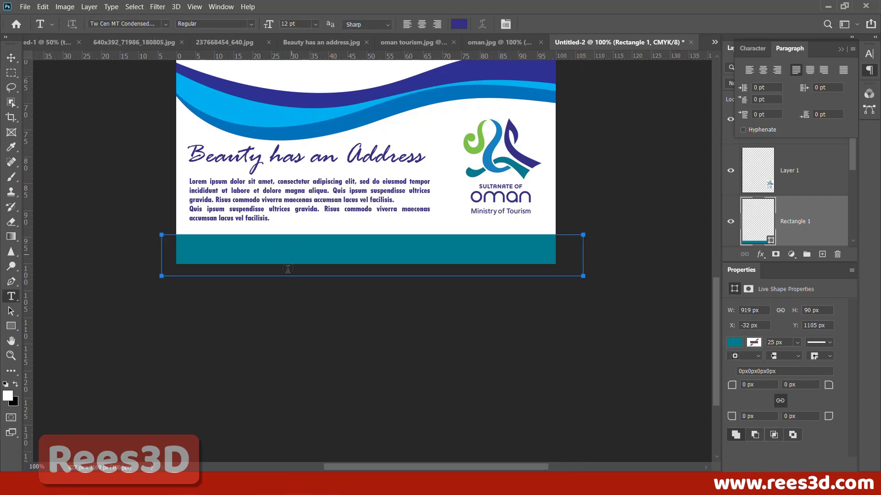
pyautogui.click(279, 330)
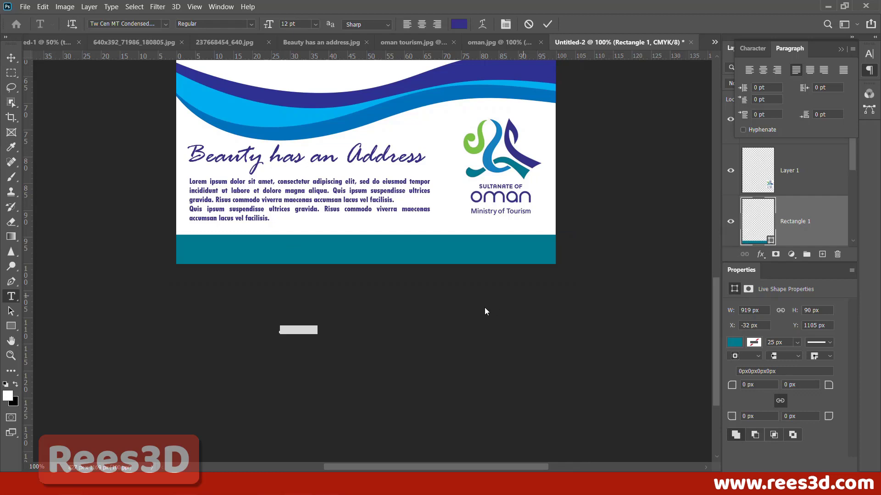
pyautogui.click(410, 311)
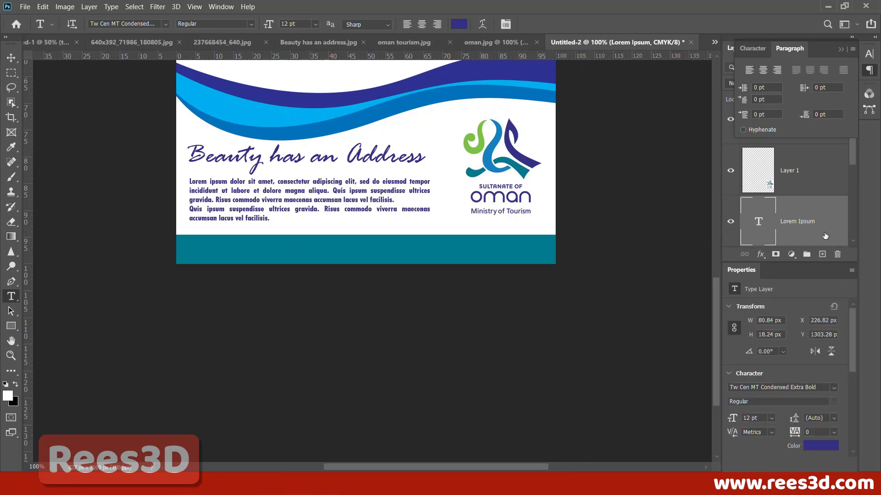
pyautogui.click(822, 256)
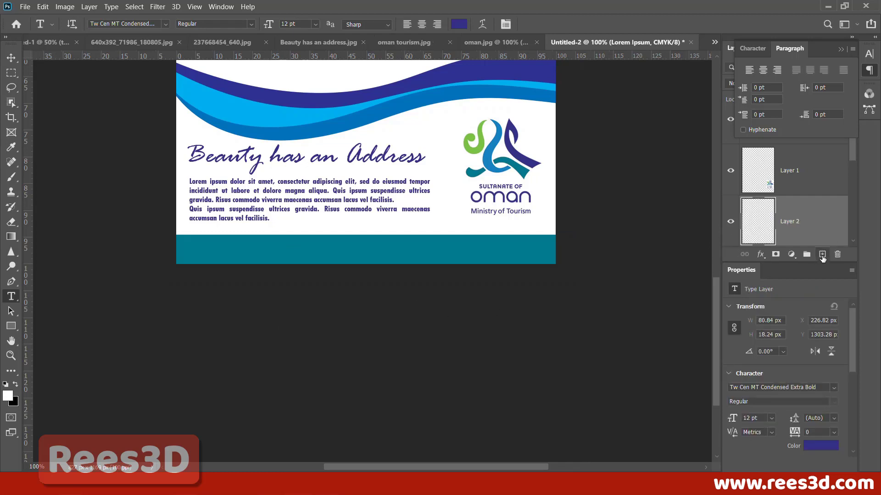
pyautogui.click(398, 278)
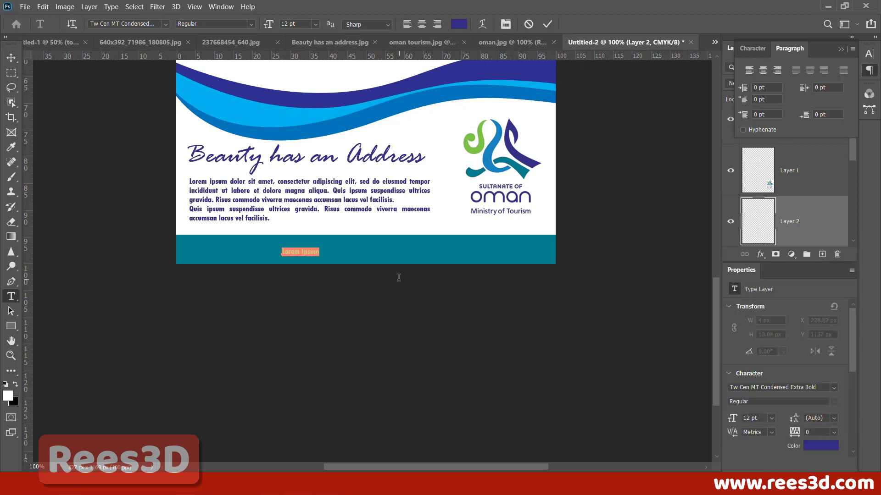
pyautogui.write('www.omantourism.o')
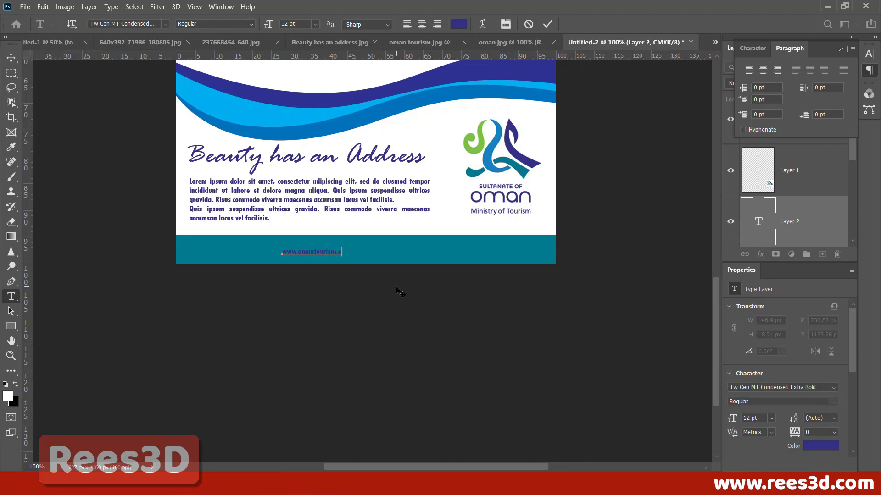
pyautogui.write('m')
pyautogui.hotkey('ctrl', 'a')
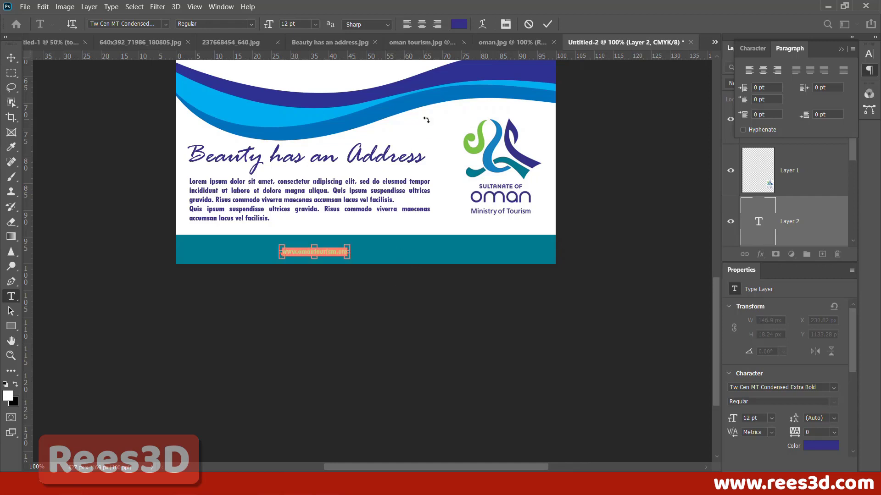
# Step: Set the website text's colour to white and its font size to 21 pt, and finish editing it
pyautogui.click(459, 24)
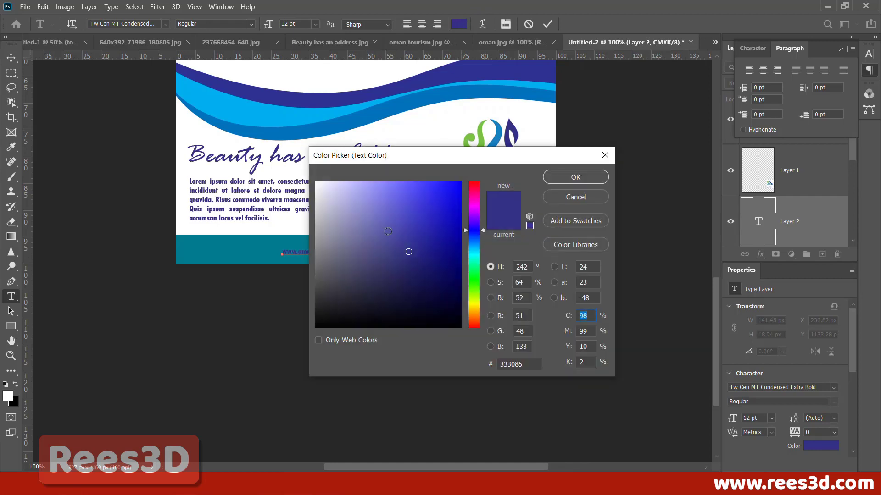
pyautogui.click(273, 166)
pyautogui.click(574, 177)
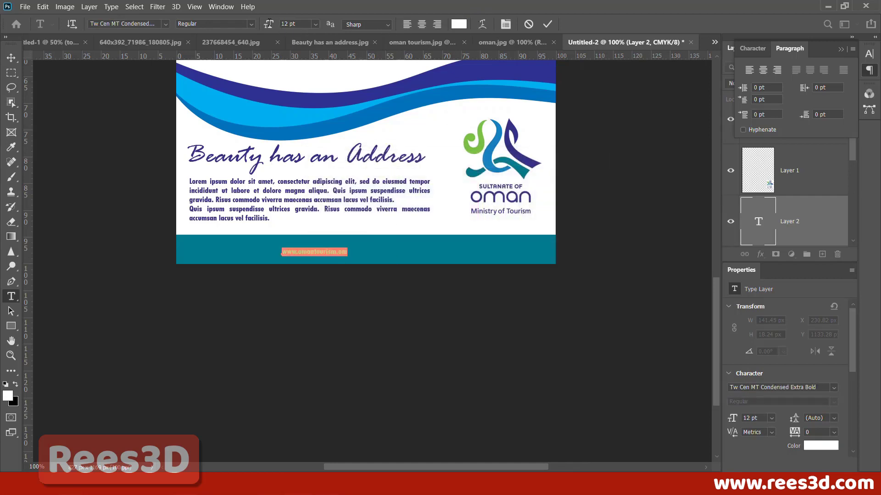
pyautogui.moveTo(269, 23)
pyautogui.mouseDown()
pyautogui.moveTo(282, 28)
pyautogui.moveTo(274, 30)
pyautogui.mouseUp()
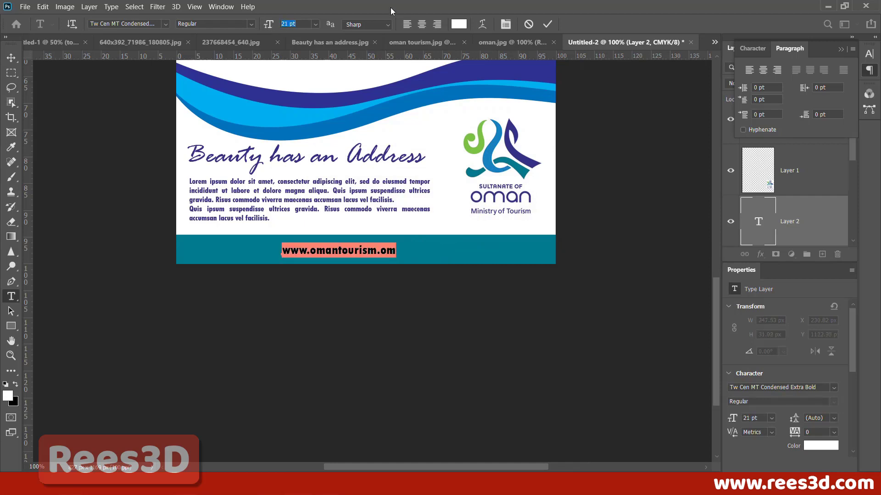
pyautogui.click(547, 24)
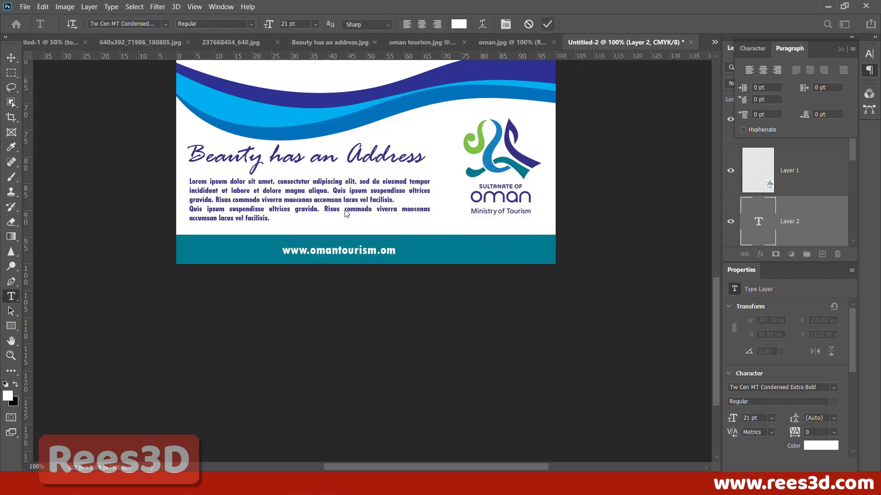
# Step: Move the website text to about the middle of the teal strip
pyautogui.click(11, 57)
pyautogui.moveTo(380, 251)
pyautogui.mouseDown()
pyautogui.moveTo(397, 253)
pyautogui.moveTo(378, 250)
pyautogui.moveTo(387, 250)
pyautogui.mouseUp()
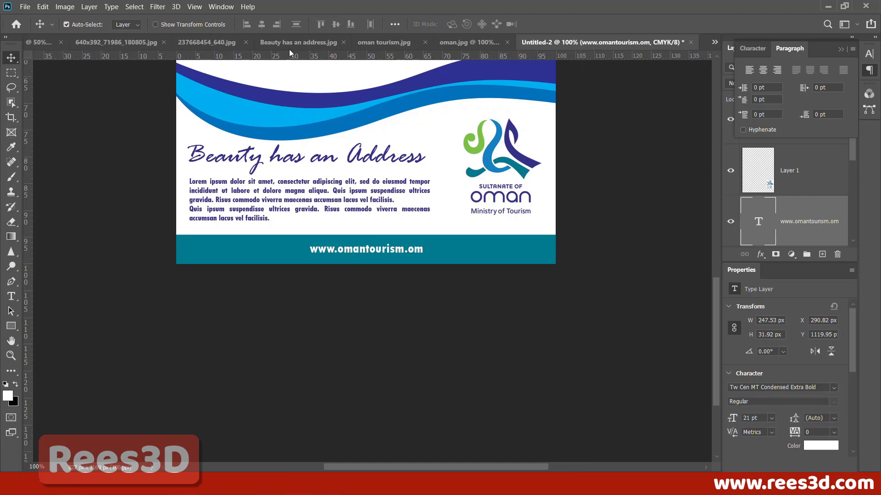
# Step: Set the ruler units to percent and place a vertical guide at 50% of the poster's width
pyautogui.click(193, 7)
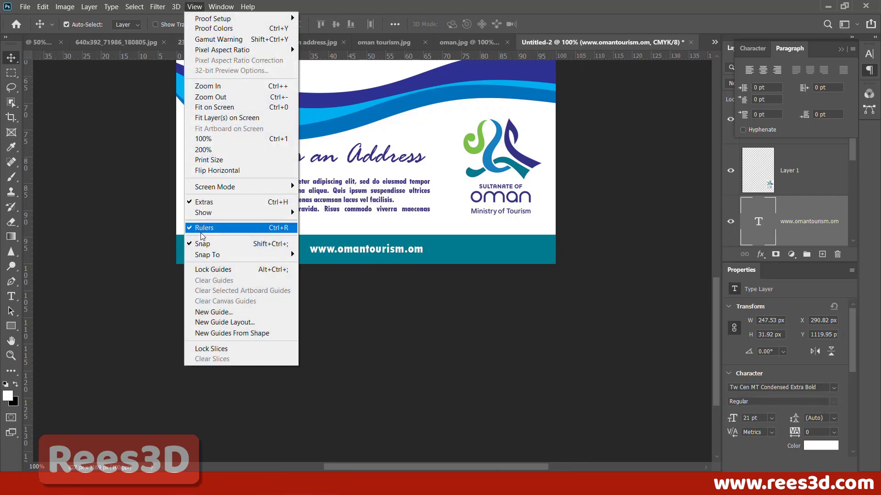
pyautogui.click(405, 11)
pyautogui.scroll(-1, 405, 11)
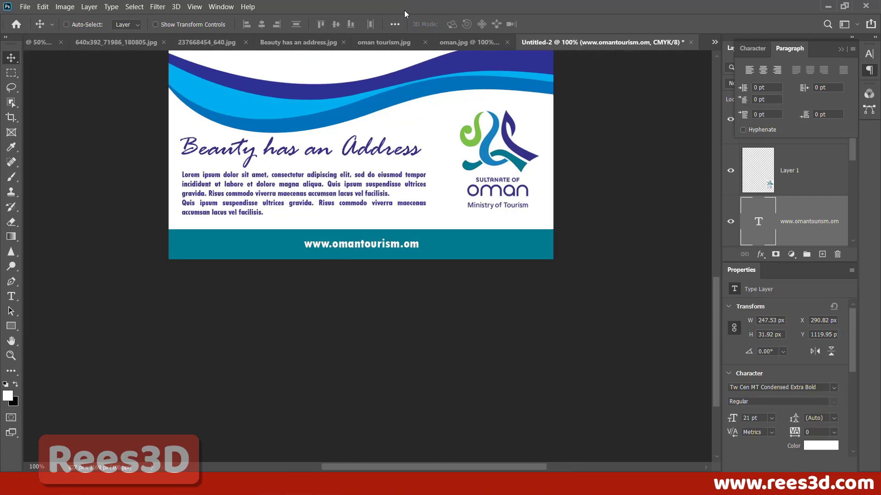
pyautogui.hscroll(-1, 405, 11)
pyautogui.scroll(1, 404, 11)
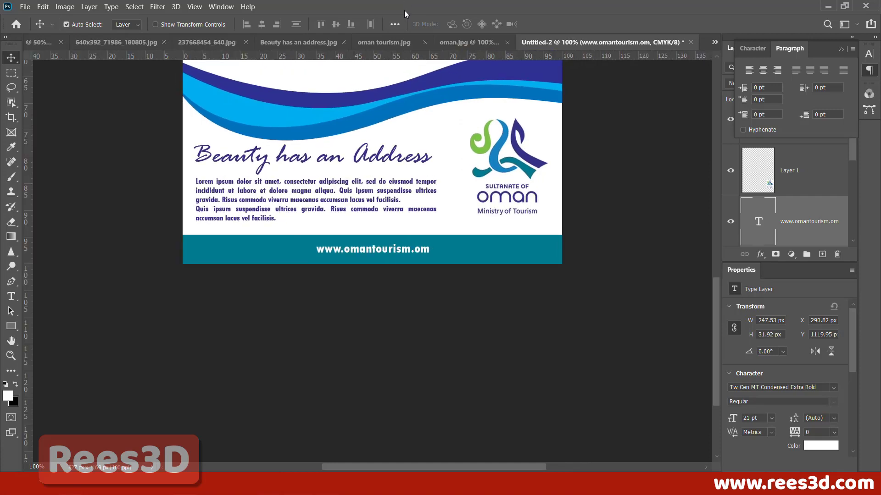
pyautogui.rightClick(352, 55)
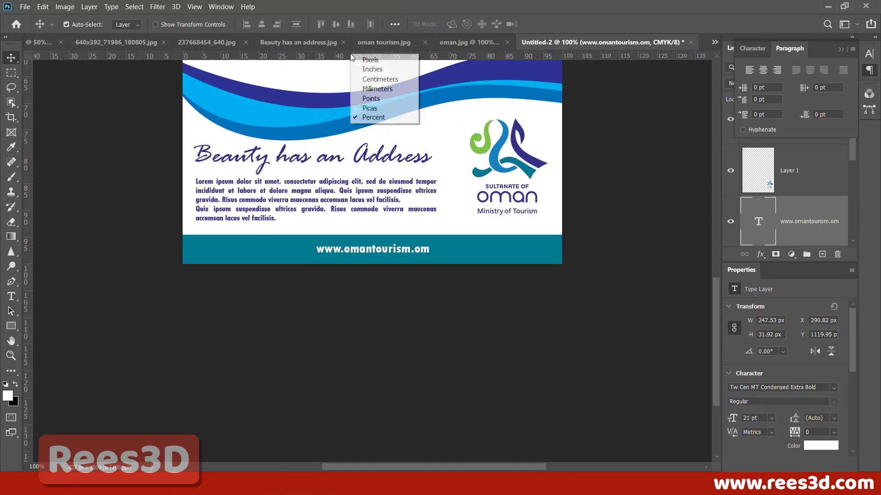
pyautogui.click(374, 119)
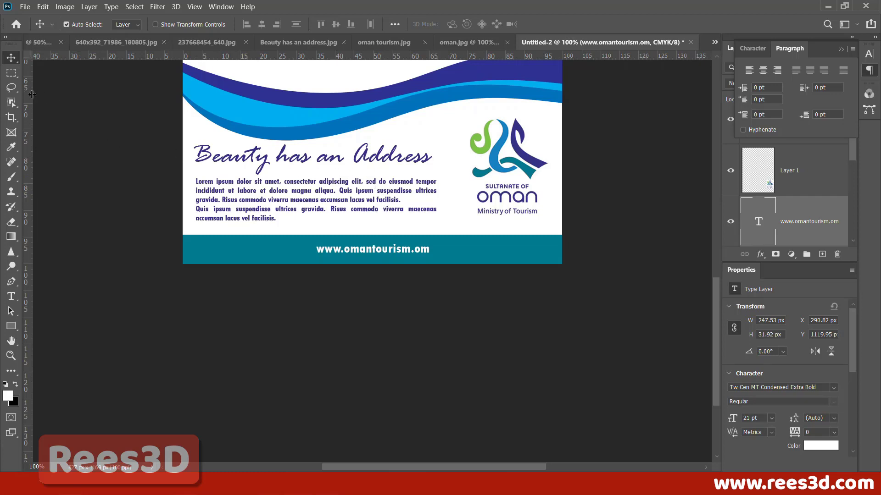
pyautogui.moveTo(31, 94); pyautogui.dragTo(372, 173)
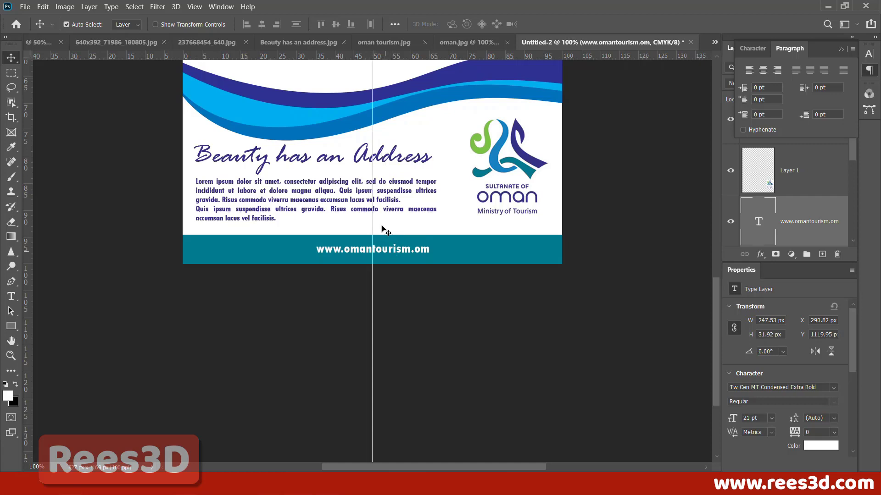
# Step: Nudge the website text 1 px to the left to centre it on the vertical guide, and remove the guide
pyautogui.rightClick(397, 249)
pyautogui.click(412, 253)
pyautogui.press('ctrl')
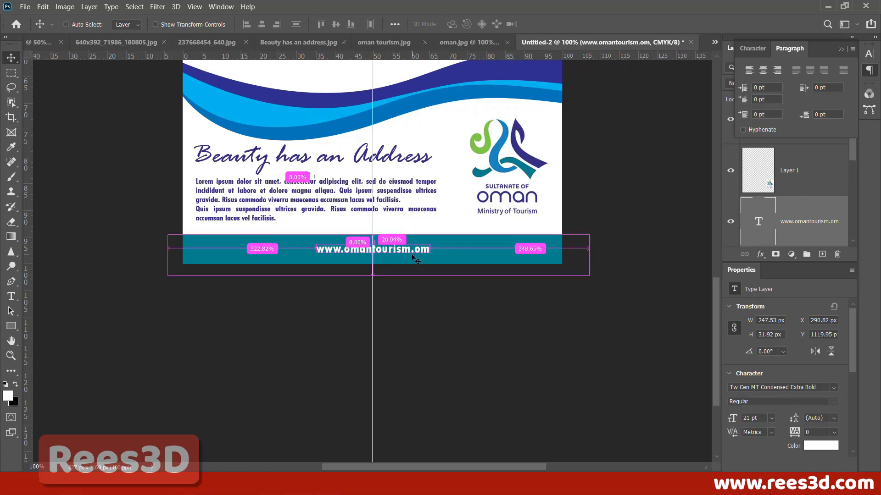
pyautogui.hotkey('ctrl', 't')
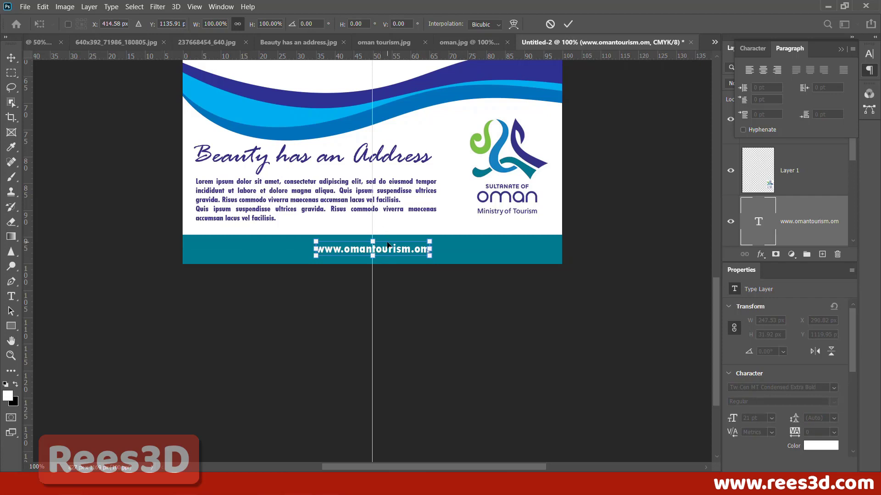
pyautogui.press('Left')
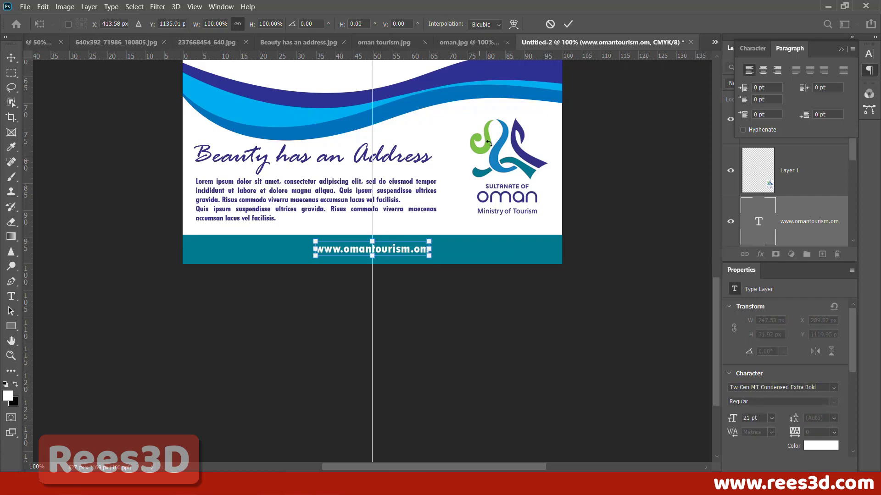
pyautogui.click(568, 24)
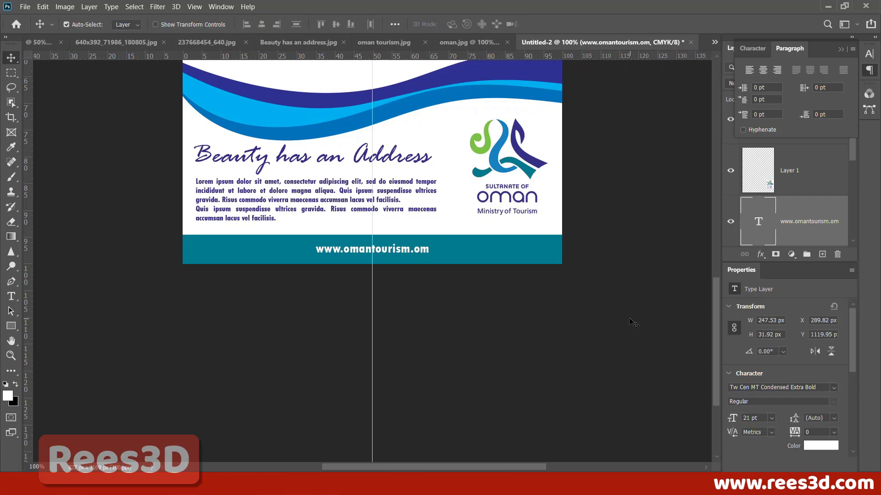
pyautogui.hotkey('ctrl', '-')
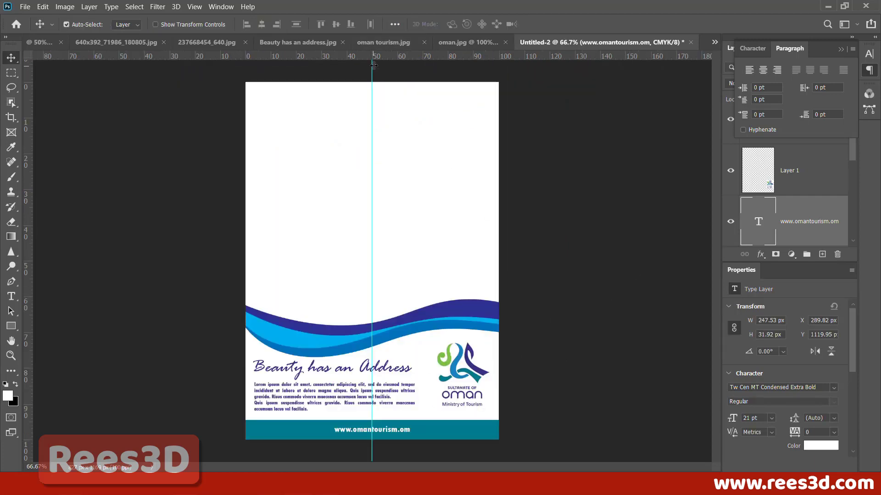
pyautogui.moveTo(373, 65); pyautogui.dragTo(368, 56)
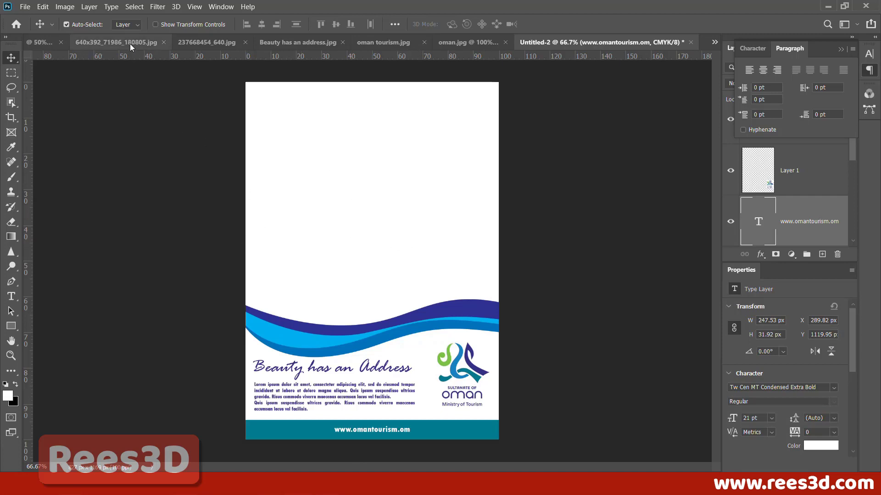
# Step: Copy the desert dunes photo from Beauty has an address.jpg into the Untitled-2 poster so that it covers the upper part
pyautogui.click(37, 40)
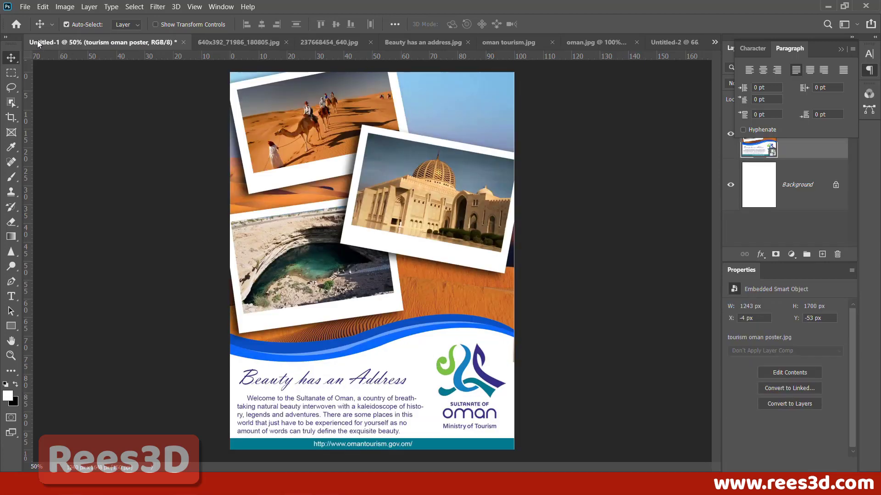
pyautogui.click(198, 43)
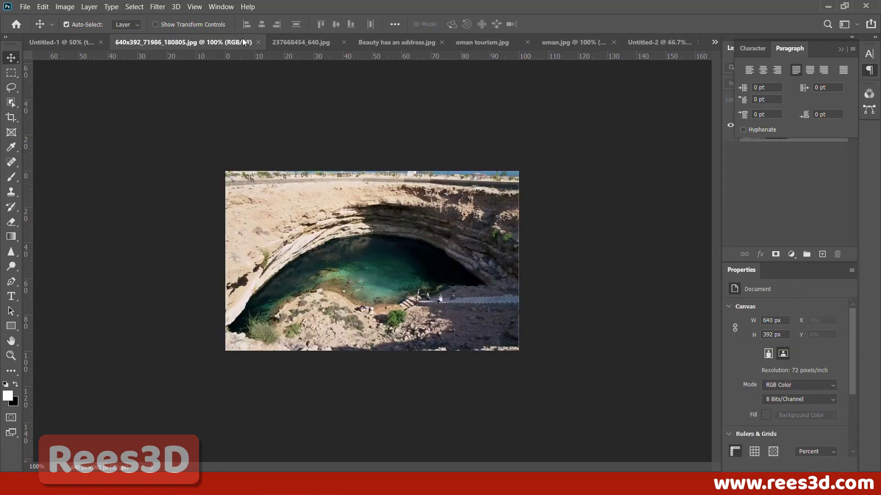
pyautogui.click(317, 43)
pyautogui.click(381, 45)
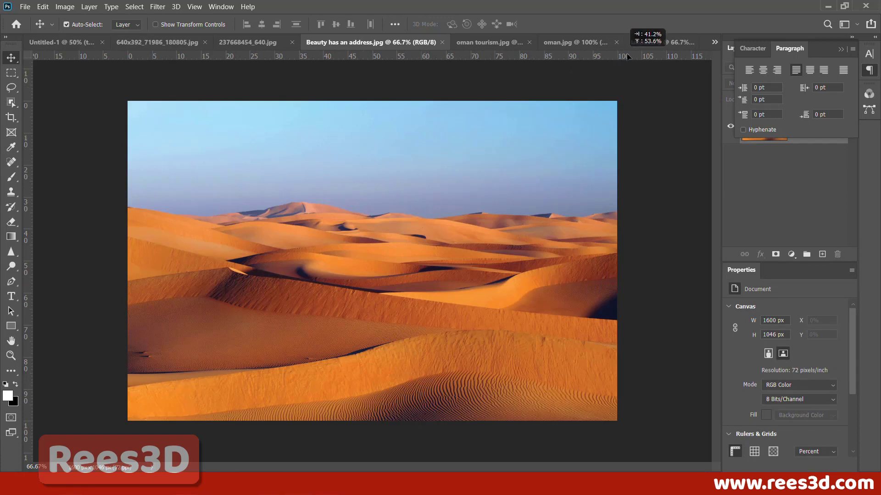
pyautogui.click(653, 44)
pyautogui.hotkey('ctrl', 'v')
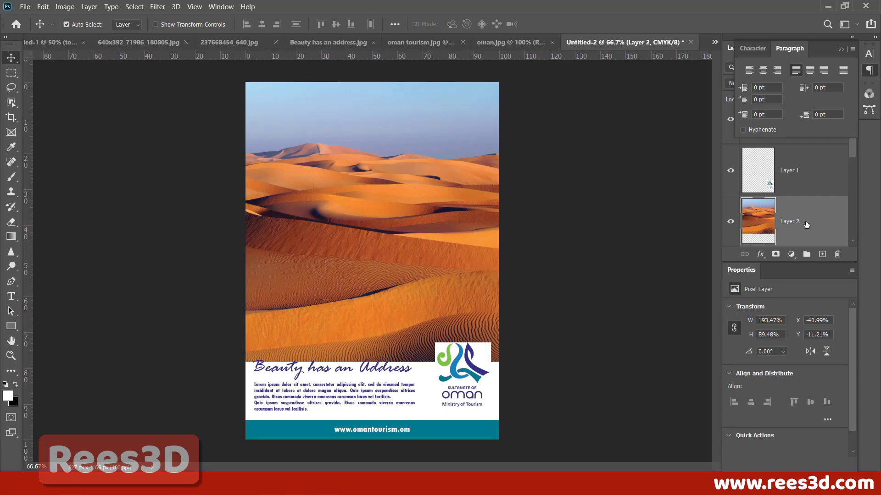
# Step: Move the desert photo's layer below Shape 1, directly above the Background layer, and shift the photo slightly upward
pyautogui.doubleClick(741, 272)
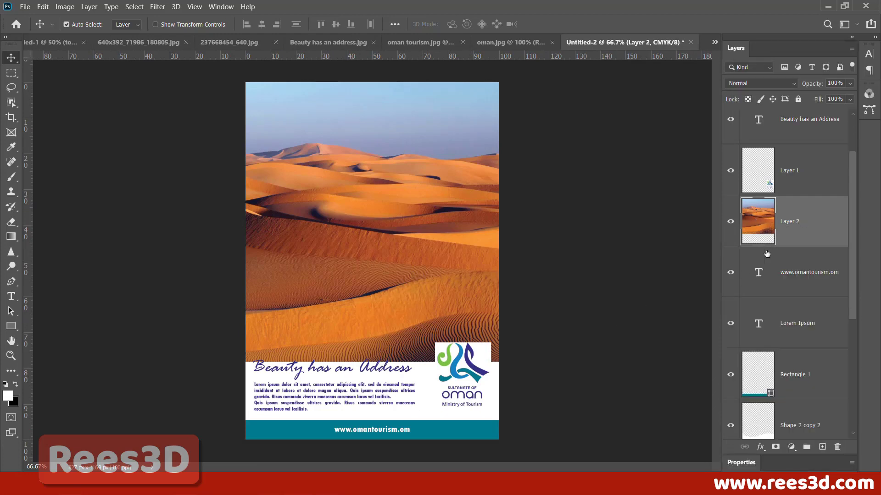
pyautogui.moveTo(792, 226); pyautogui.dragTo(787, 382)
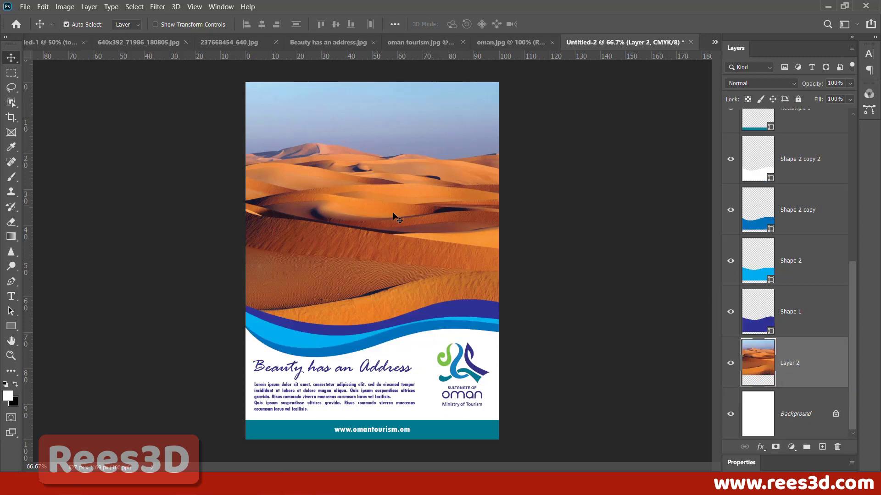
pyautogui.moveTo(411, 237); pyautogui.dragTo(409, 224)
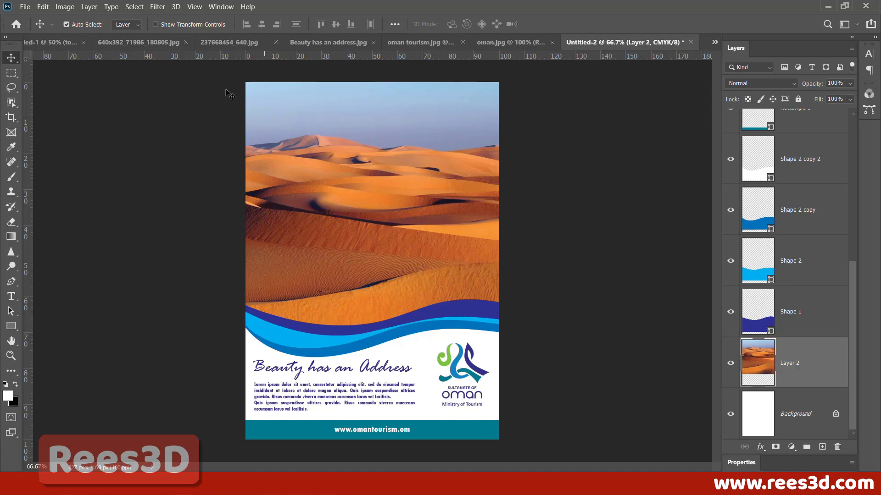
# Step: Apply a Gaussian Blur with a radius of 0.5 pixels to the desert photo layer
pyautogui.click(158, 7)
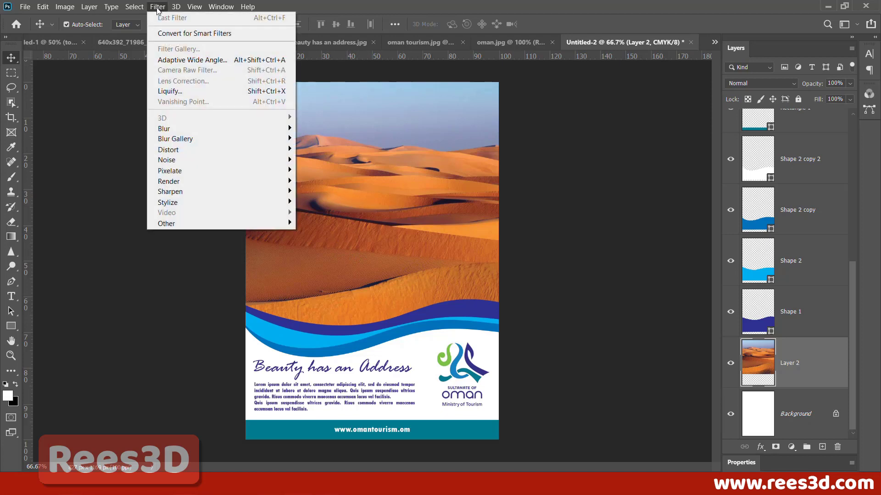
pyautogui.moveTo(168, 130)
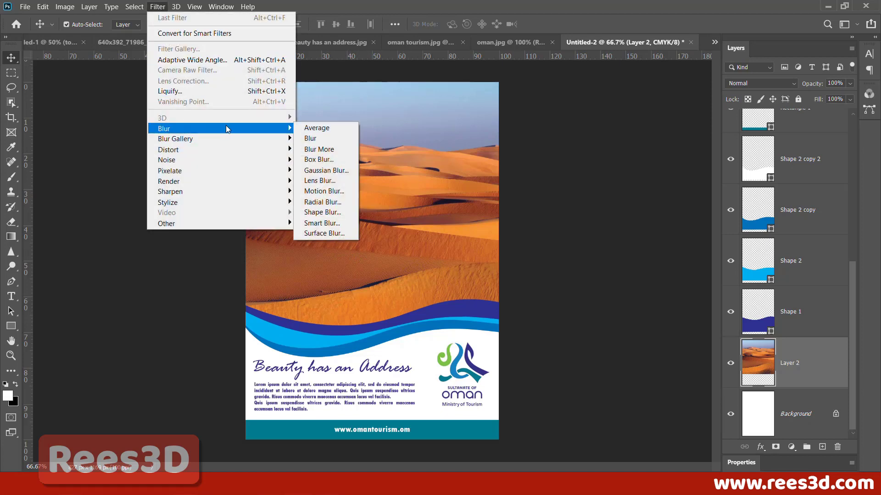
pyautogui.click(327, 171)
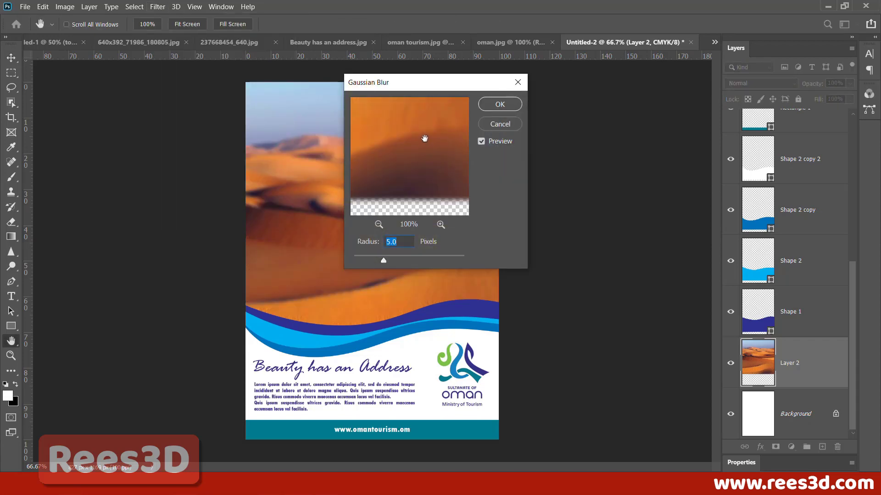
pyautogui.moveTo(425, 137); pyautogui.dragTo(425, 164)
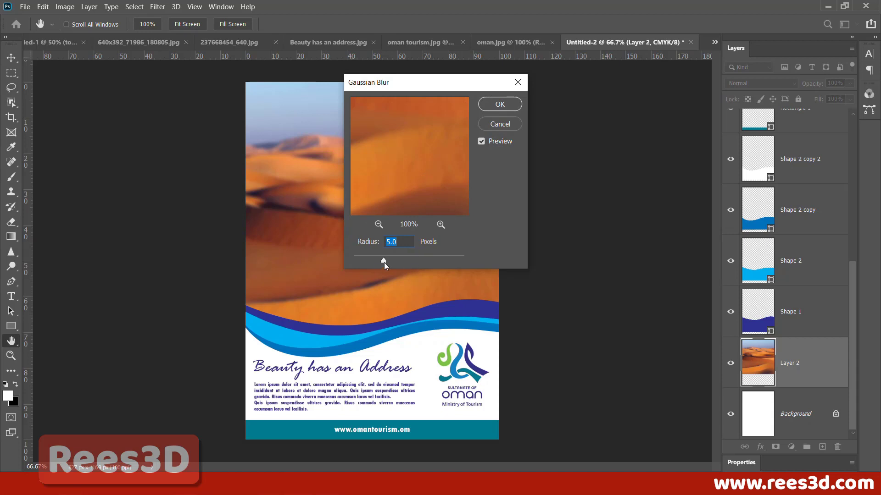
pyautogui.moveTo(383, 260); pyautogui.dragTo(382, 260)
pyautogui.moveTo(399, 87); pyautogui.dragTo(592, 86)
pyautogui.click(673, 141)
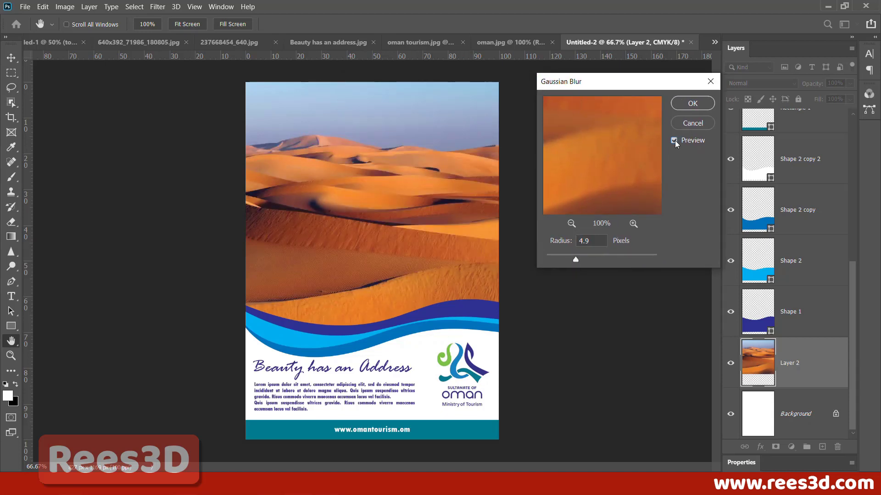
pyautogui.moveTo(574, 261); pyautogui.dragTo(554, 261)
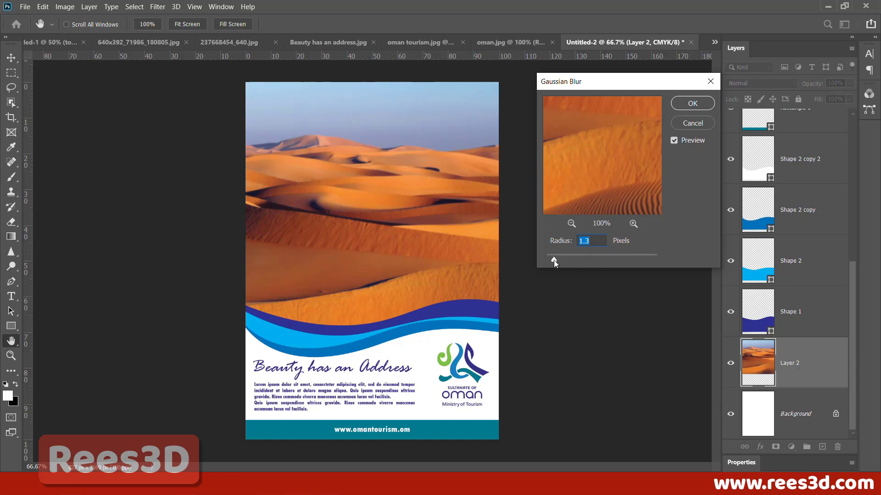
pyautogui.moveTo(563, 257); pyautogui.dragTo(555, 242)
pyautogui.write('0.5')
pyautogui.press('Return')
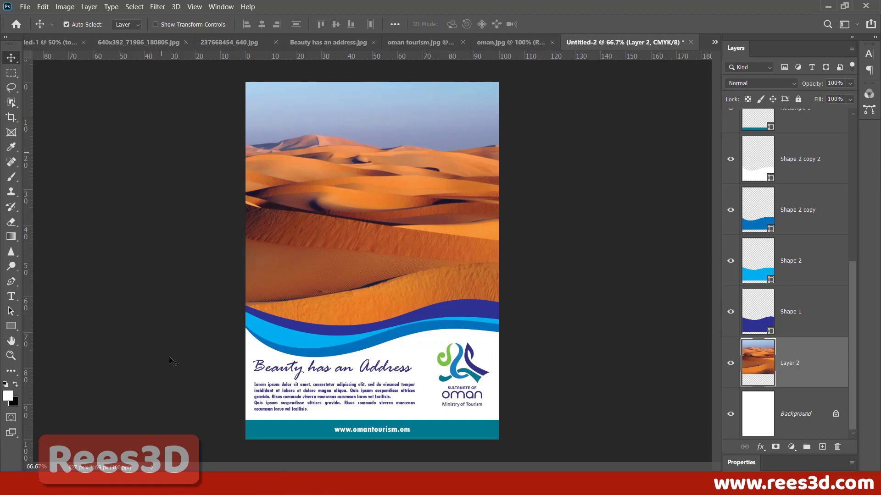
# Step: Place the sinkhole photo from 640x392_71986_180805.jpg and the mosque photo from 237668454_640.jpg on the poster, above the desert layer
pyautogui.click(124, 43)
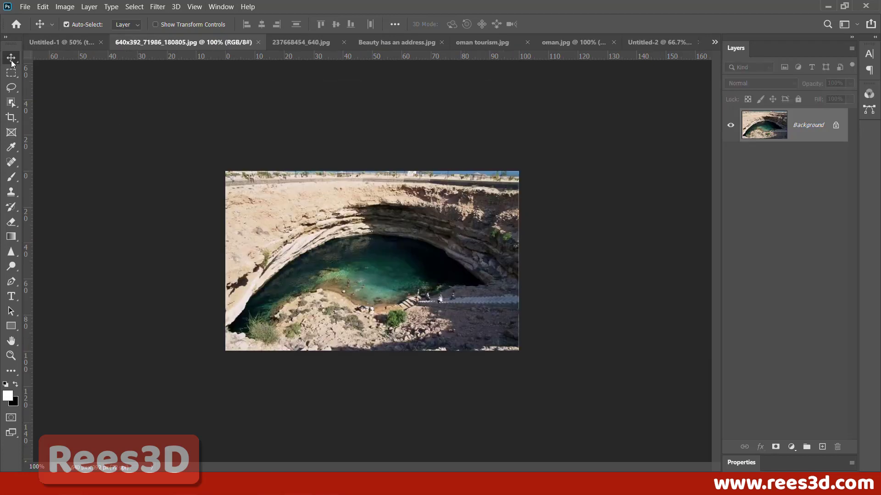
pyautogui.click(300, 42)
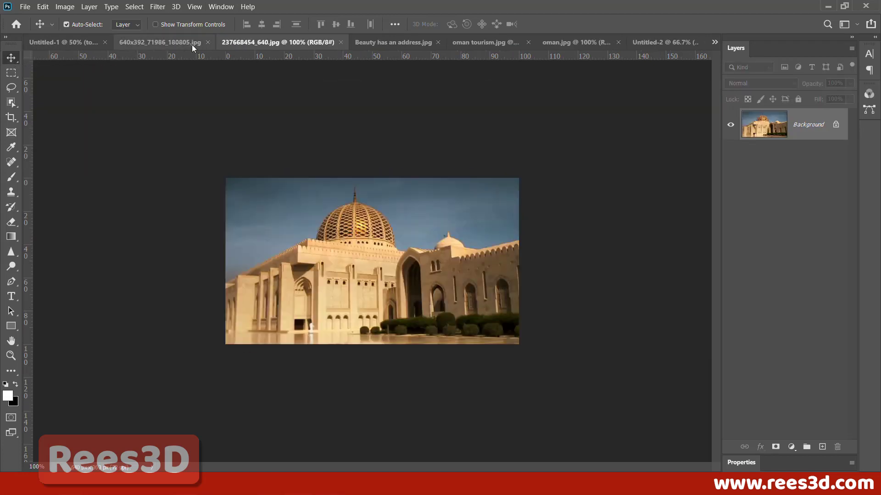
pyautogui.click(191, 43)
pyautogui.moveTo(362, 273); pyautogui.dragTo(373, 230)
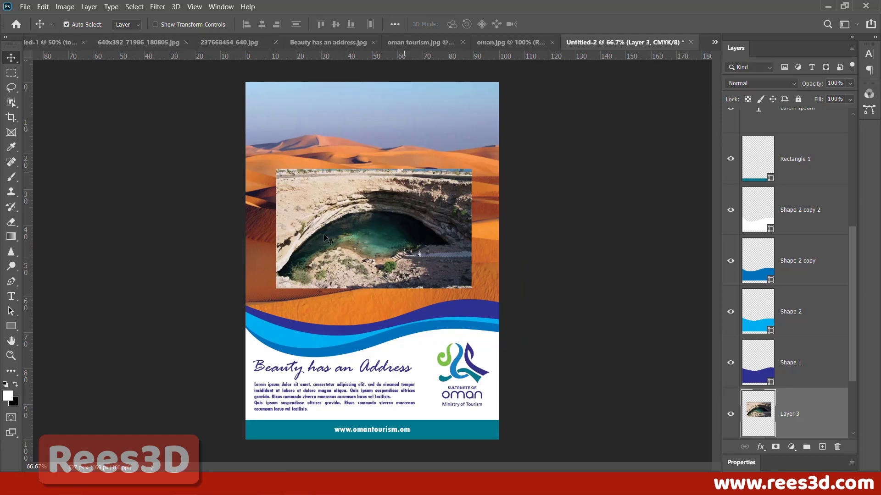
pyautogui.click(212, 43)
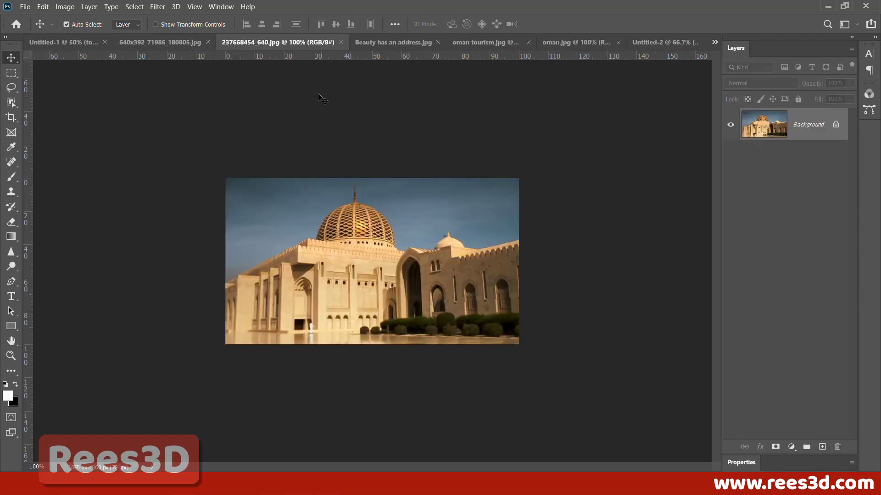
pyautogui.moveTo(603, 147); pyautogui.dragTo(368, 189)
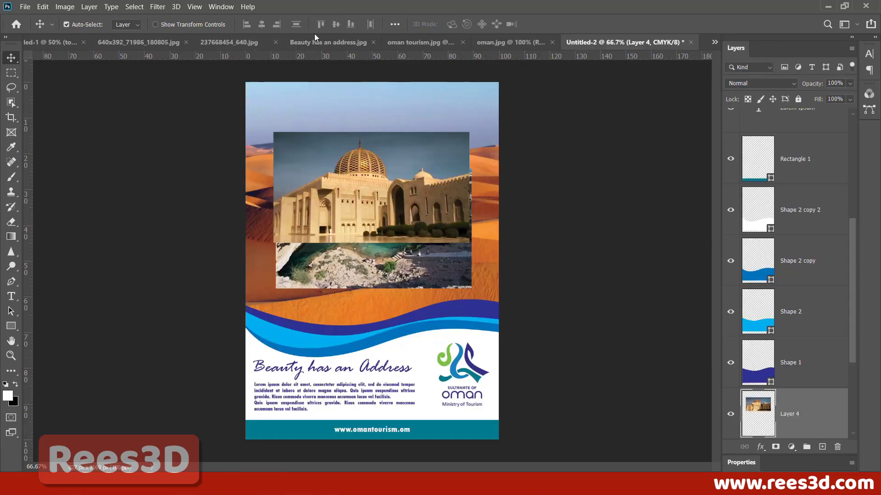
# Step: Close Beauty has an address.jpg and place the camel photo from oman tourism.jpg on the upper part of the poster
pyautogui.click(375, 43)
pyautogui.click(328, 45)
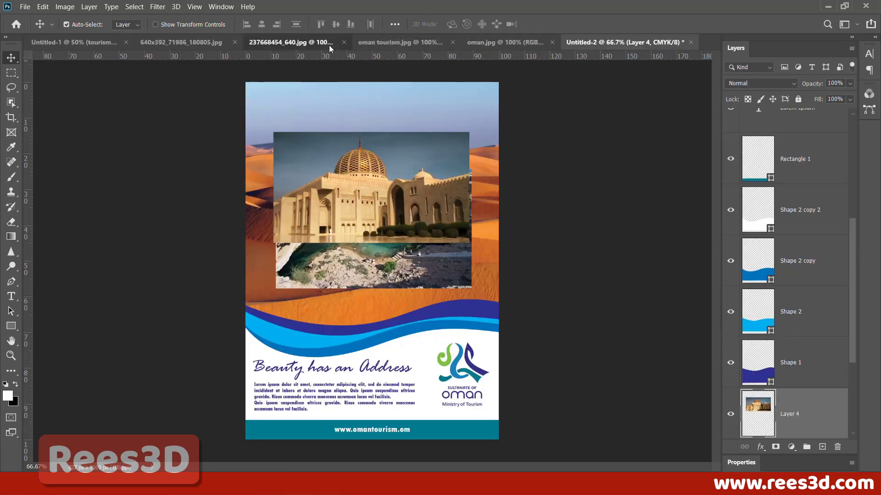
pyautogui.click(387, 38)
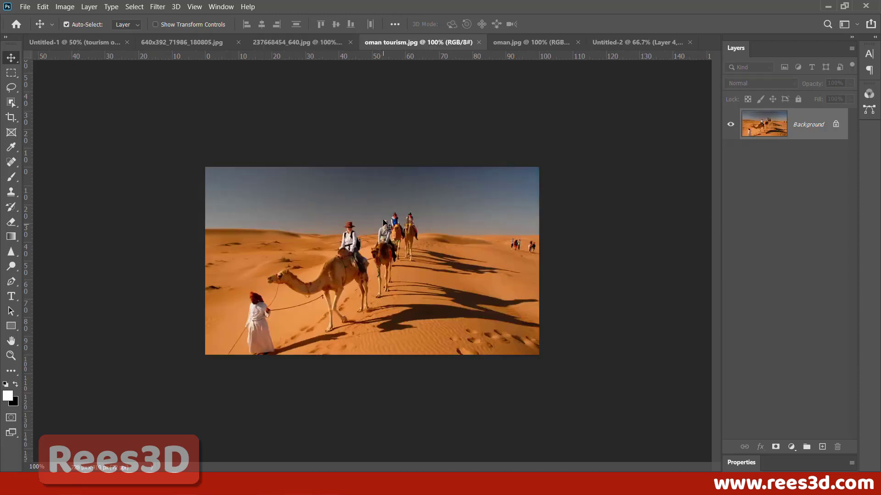
pyautogui.moveTo(639, 27); pyautogui.dragTo(369, 184)
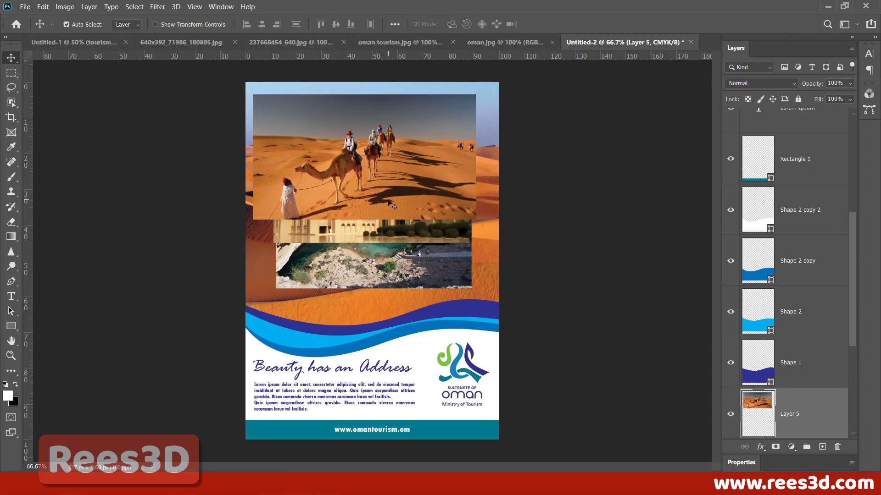
# Step: Move the camel photo down to just above the blue waves and the mosque photo to the upper part of the poster
pyautogui.moveTo(359, 152); pyautogui.dragTo(365, 255)
pyautogui.moveTo(390, 160); pyautogui.dragTo(375, 115)
pyautogui.click(406, 251)
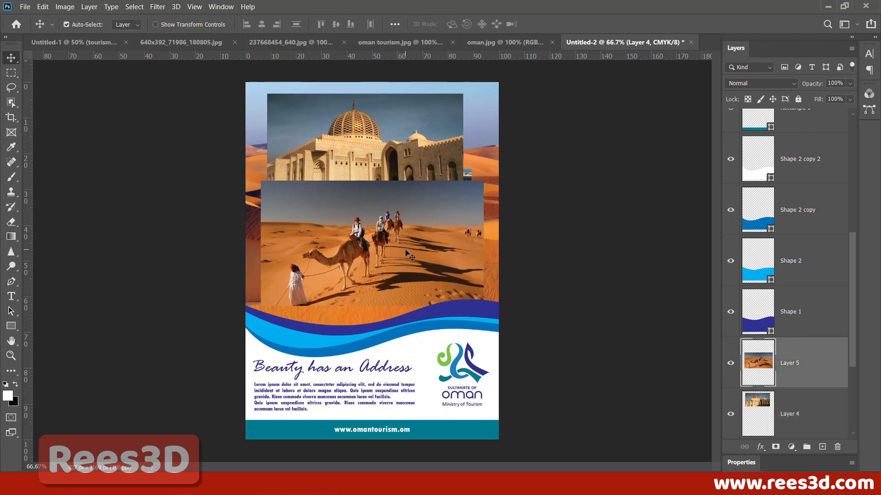
pyautogui.moveTo(405, 251); pyautogui.dragTo(414, 252)
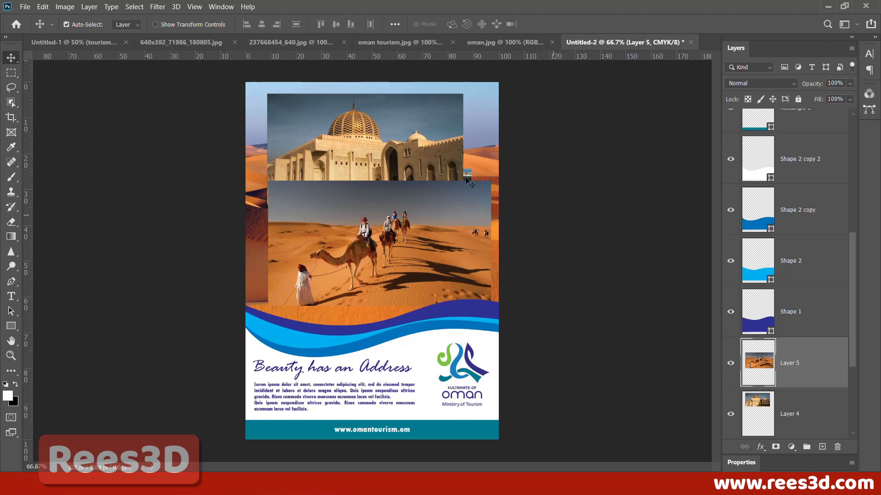
pyautogui.click(190, 45)
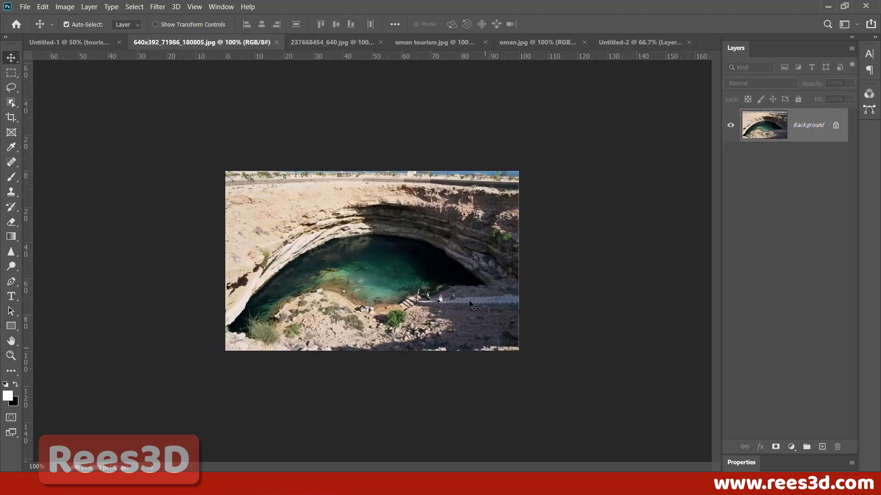
pyautogui.click(635, 42)
pyautogui.scroll(-4, 797, 422)
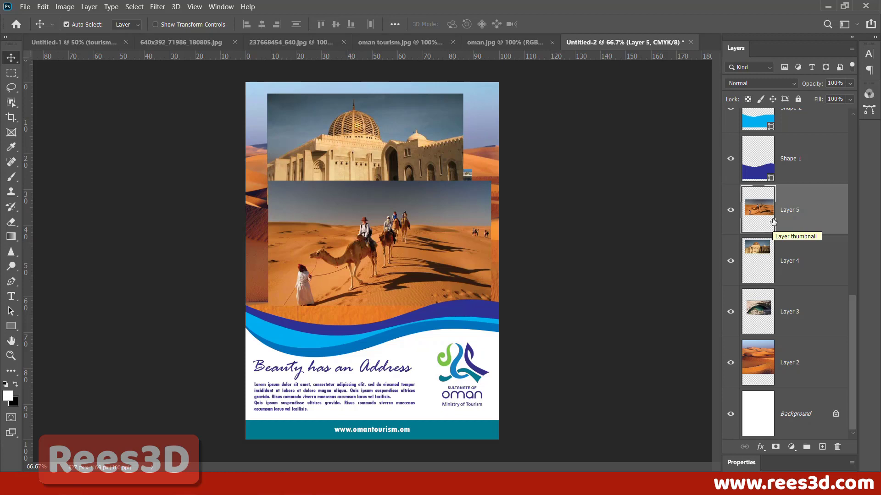
# Step: Arrange the photos with the camels at the poster's lower right, the sinkhole at its lower left edge and the mosque centred above them
pyautogui.click(373, 153)
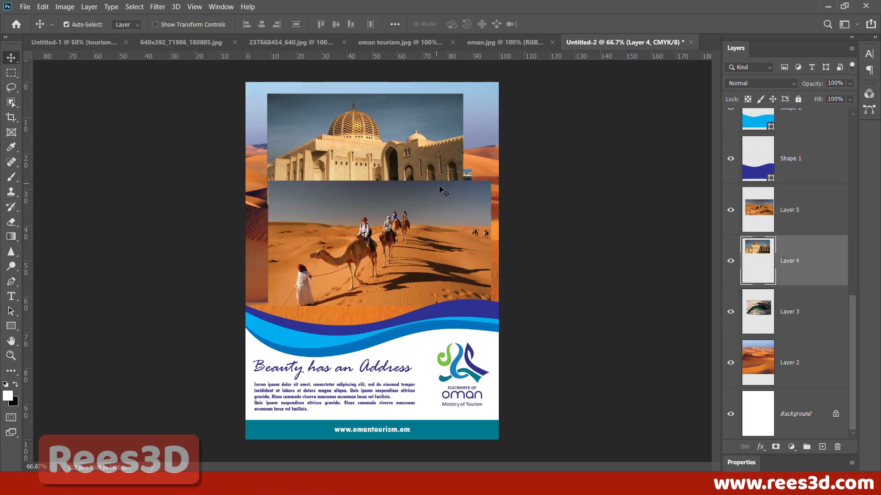
pyautogui.moveTo(367, 234); pyautogui.dragTo(449, 261)
pyautogui.click(407, 133)
pyautogui.moveTo(290, 260); pyautogui.dragTo(260, 284)
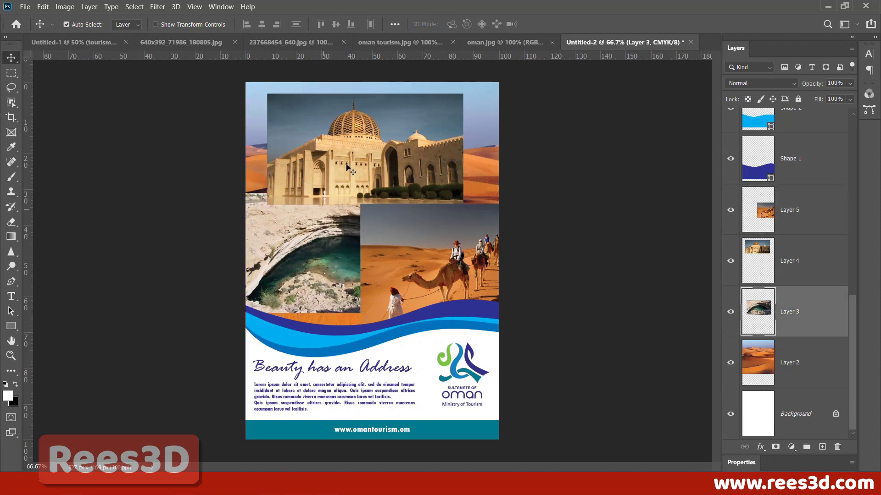
pyautogui.moveTo(348, 156); pyautogui.dragTo(329, 140)
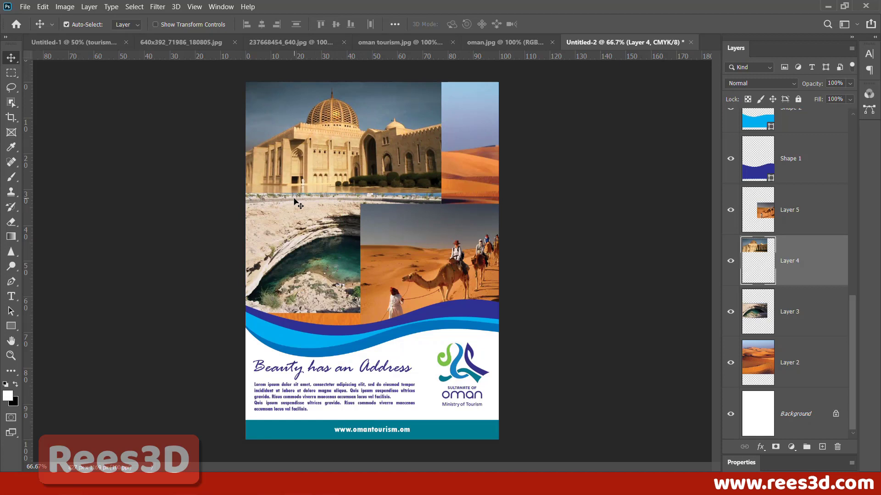
pyautogui.moveTo(339, 154); pyautogui.dragTo(356, 170)
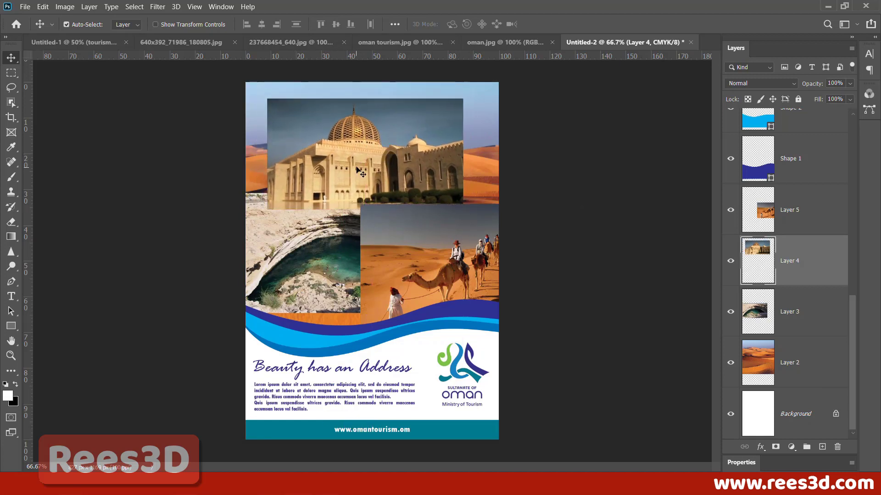
# Step: Scale the camel, mosque and sinkhole photo layers together to about 75.8% and shift them to the middle of the desert area
pyautogui.keyDown('shift'); pyautogui.click(798, 224); pyautogui.keyUp('shift')
pyautogui.keyDown('shift'); pyautogui.click(798, 310); pyautogui.keyUp('shift')
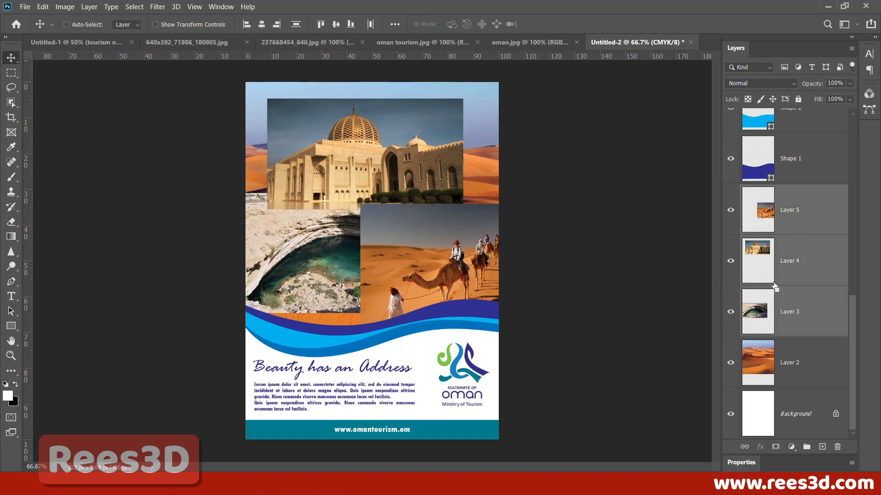
pyautogui.hotkey('ctrl', 't')
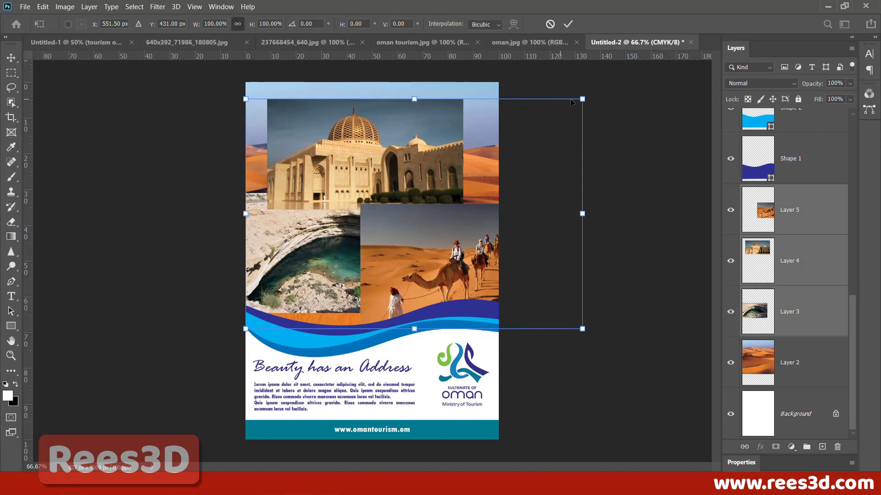
pyautogui.moveTo(582, 99); pyautogui.dragTo(530, 176)
pyautogui.moveTo(390, 282); pyautogui.dragTo(405, 227)
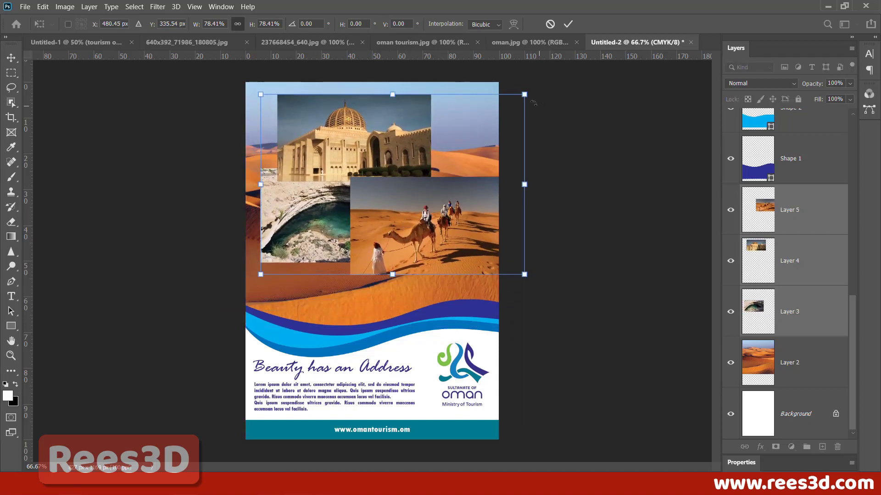
pyautogui.moveTo(526, 95); pyautogui.dragTo(516, 100)
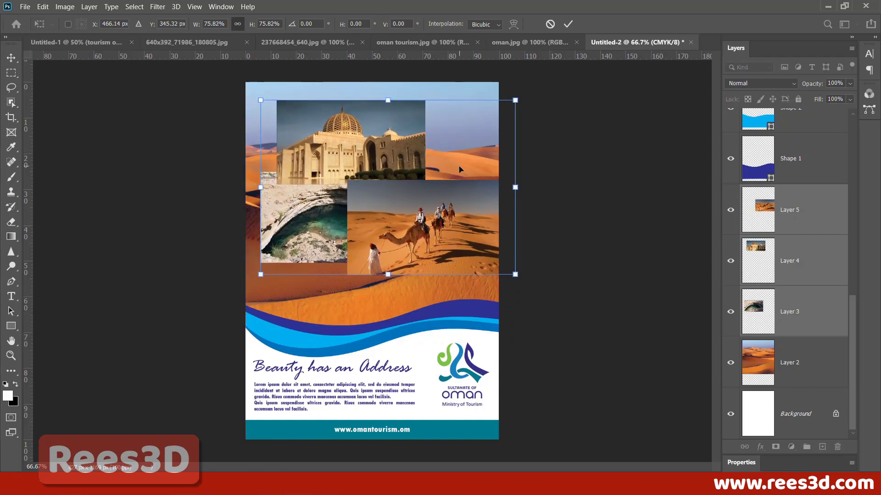
pyautogui.press('Return')
pyautogui.moveTo(356, 159); pyautogui.dragTo(368, 171)
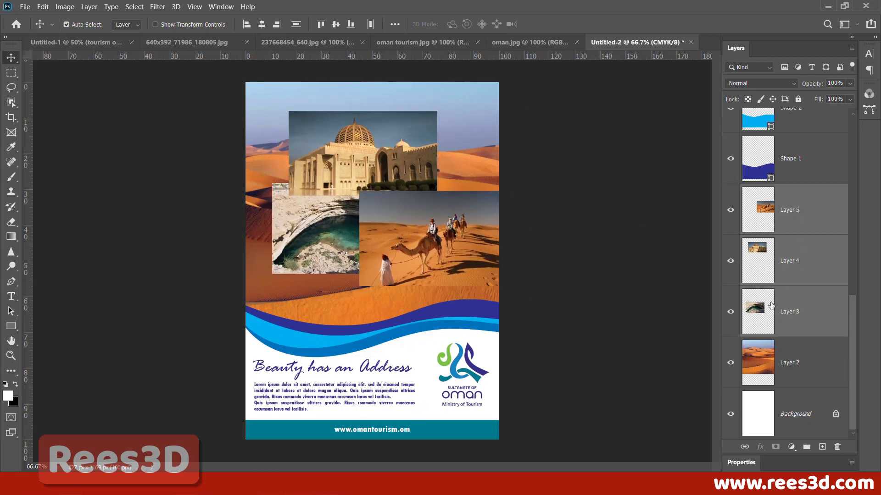
# Step: Swap the camel and mosque photos, placing the camels above the sinkhole photo and the mosque overlapping its lower right part
pyautogui.click(761, 265)
pyautogui.moveTo(380, 160); pyautogui.dragTo(393, 128)
pyautogui.moveTo(398, 160); pyautogui.dragTo(398, 279)
pyautogui.moveTo(447, 232); pyautogui.dragTo(354, 134)
pyautogui.moveTo(373, 263); pyautogui.dragTo(406, 257)
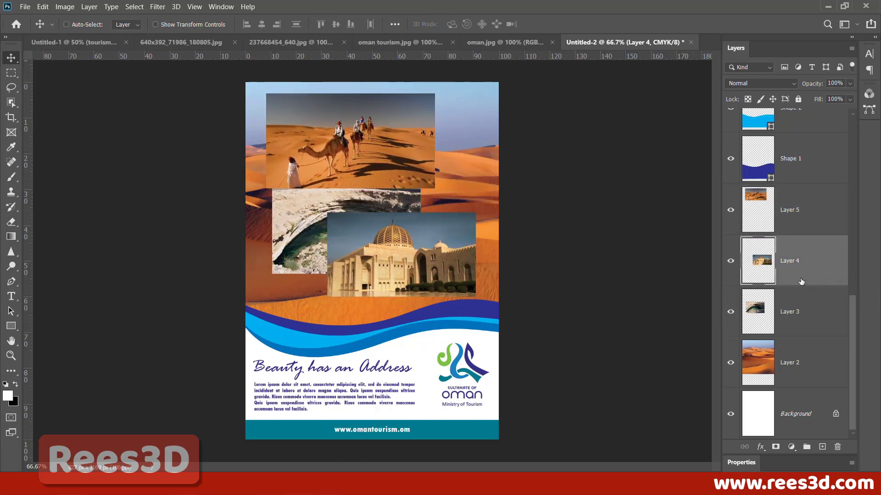
# Step: Load the mosque photo's outline as a selection, align it with the camel photo's lower left corner, and invert it
pyautogui.keyDown('ctrl'); pyautogui.click(771, 260); pyautogui.keyUp('ctrl')
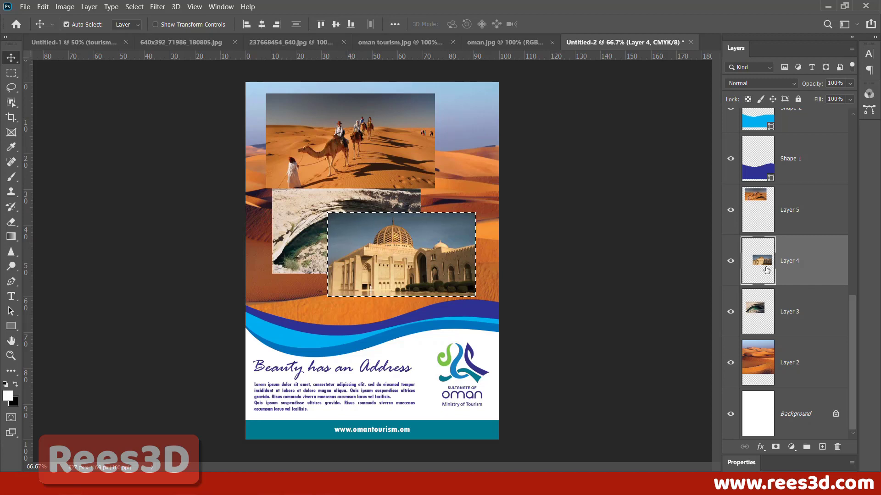
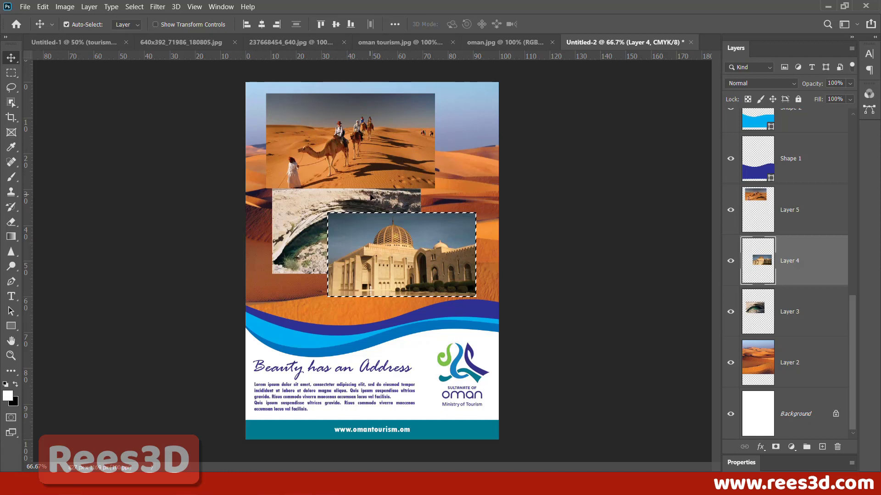
pyautogui.click(11, 74)
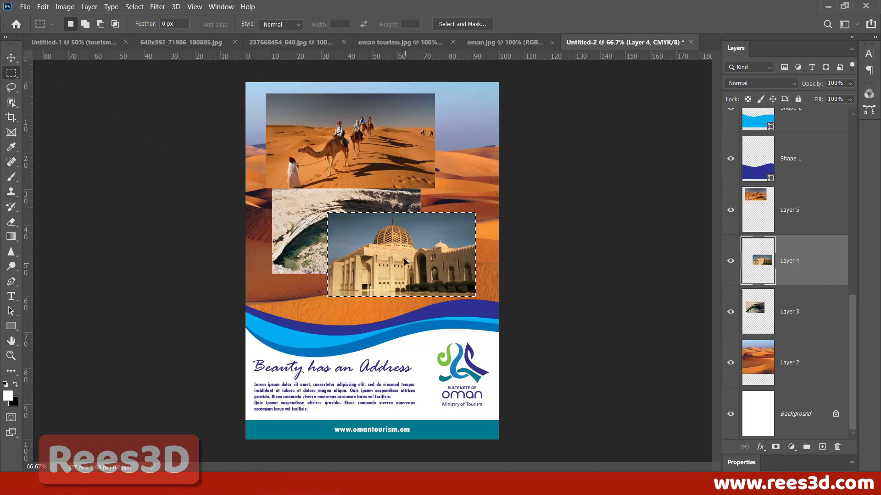
pyautogui.moveTo(404, 261); pyautogui.dragTo(345, 156)
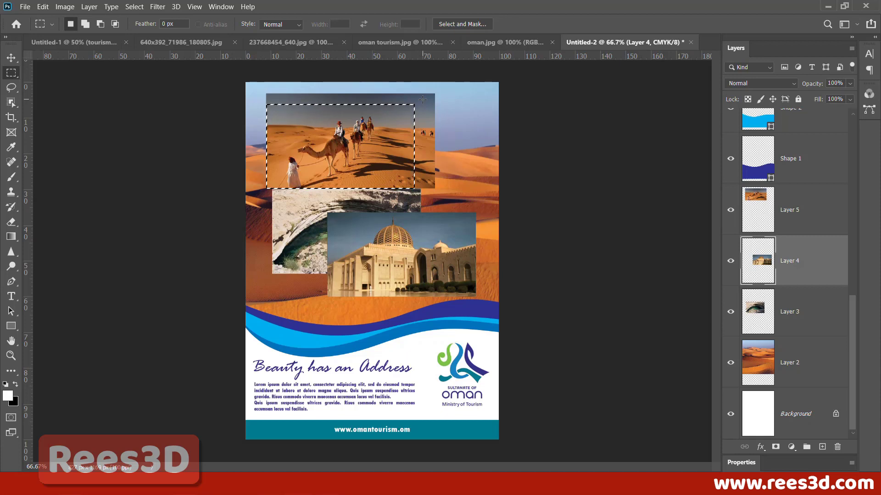
pyautogui.hotkey('ctrl', 'shift', 'i')
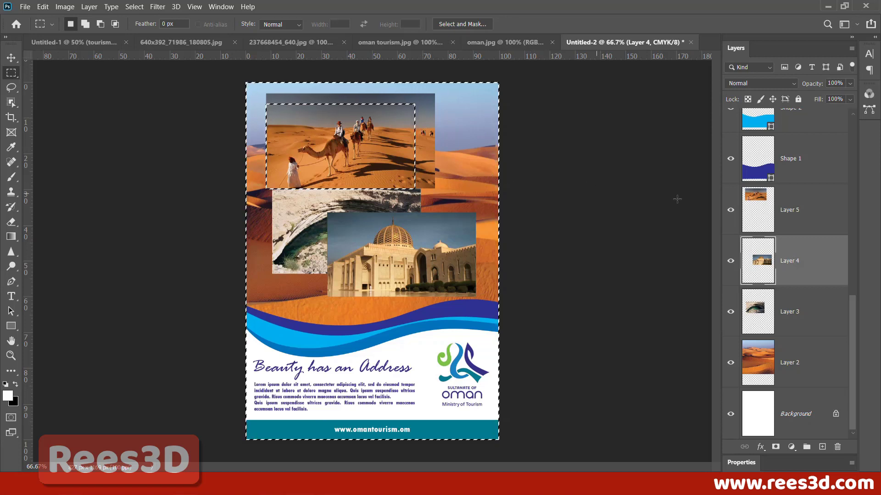
pyautogui.click(792, 211)
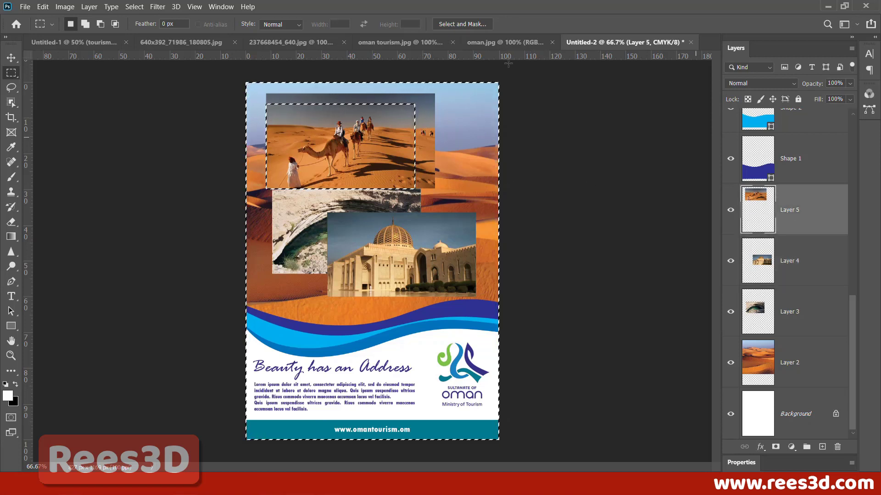
pyautogui.click(786, 260)
pyautogui.press('Delete')
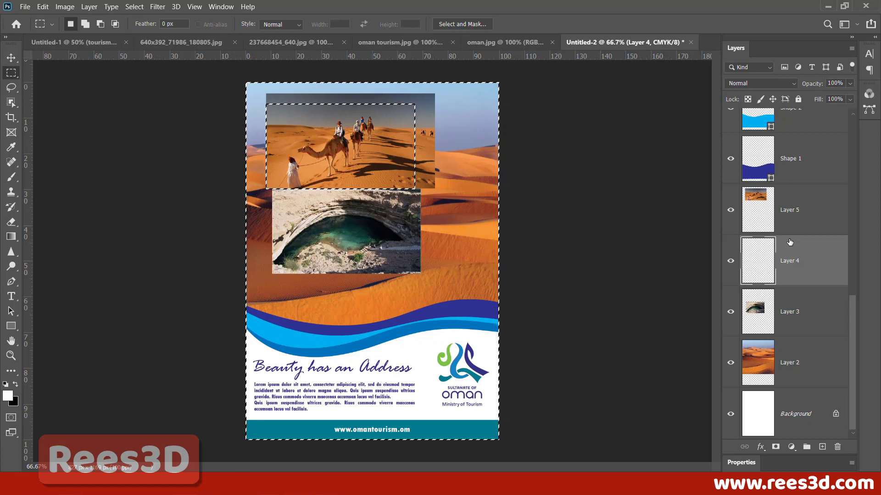
pyautogui.hotkey('ctrl', 'z')
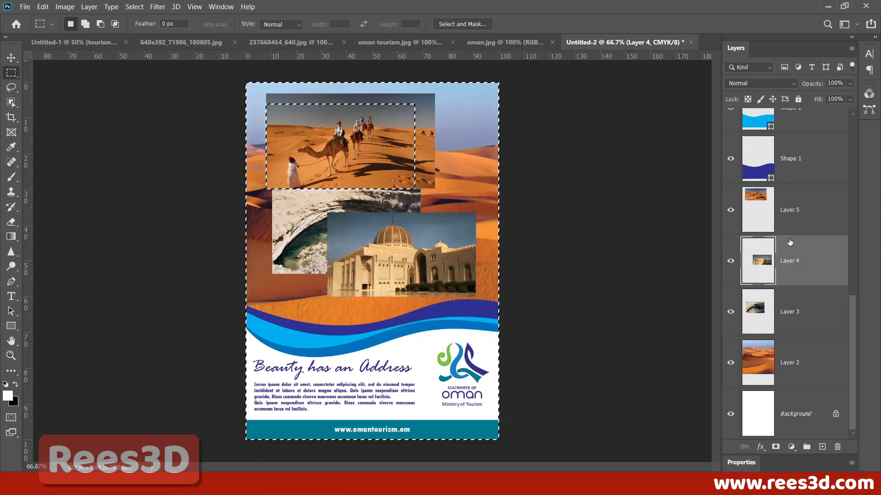
# Step: Delete the parts of the camel photo in Layer 5 that extend beyond the mosque-sized frame
pyautogui.click(788, 202)
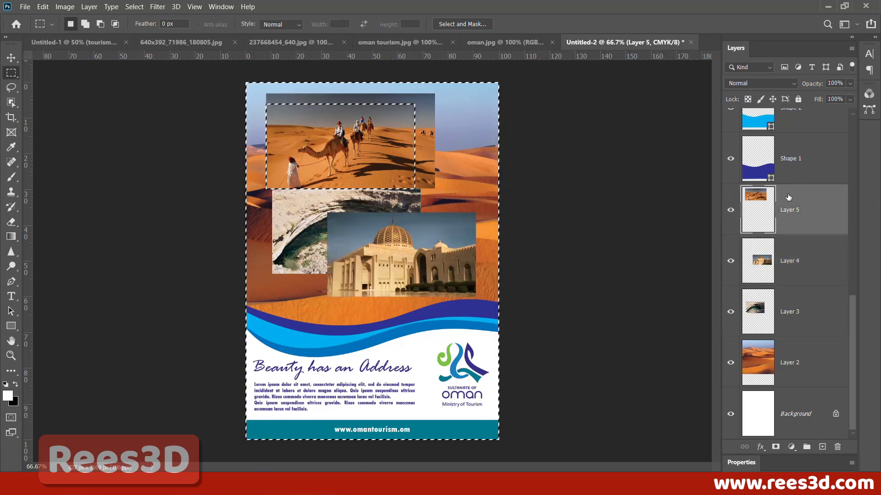
pyautogui.press('Delete')
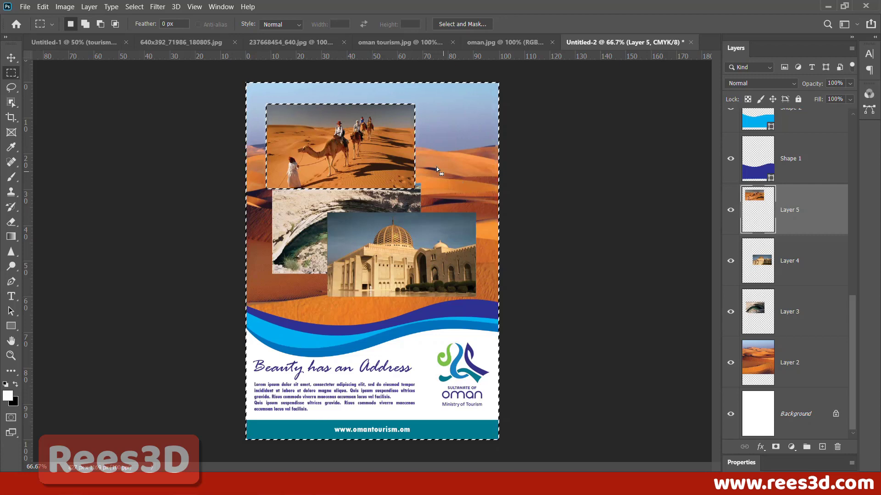
# Step: Move the inverted selection's frame onto the sinkhole photo, trim Layer 3 to that size, and clear the selection
pyautogui.moveTo(427, 165); pyautogui.dragTo(433, 250)
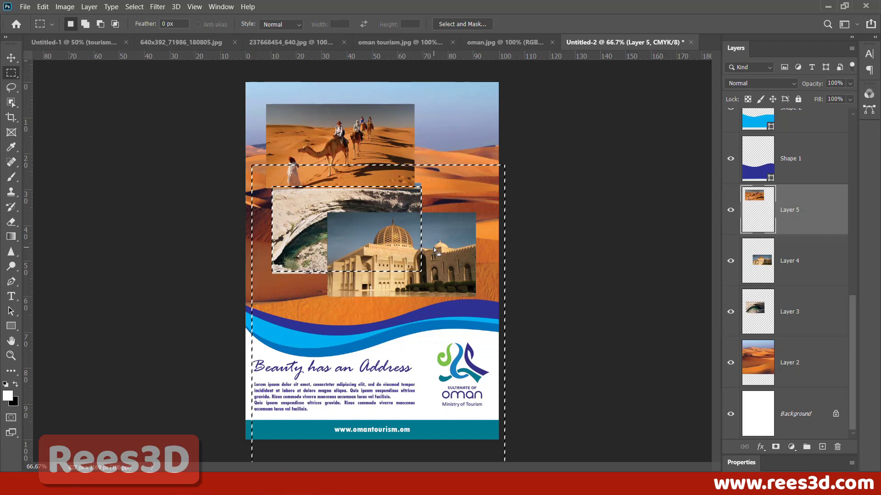
pyautogui.press('Delete')
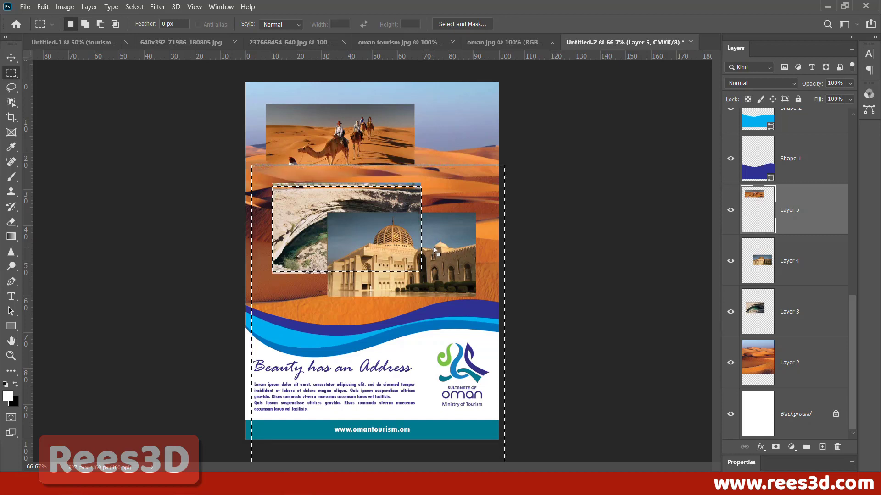
pyautogui.hotkey('ctrl', 'z')
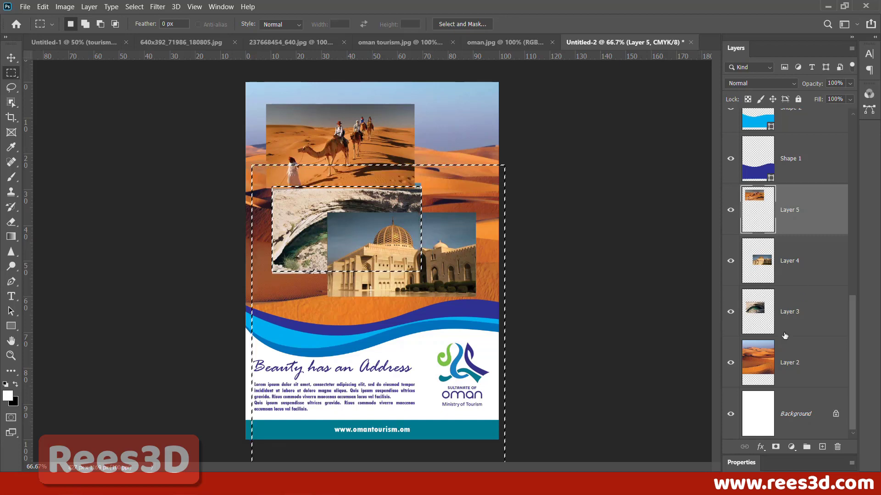
pyautogui.click(796, 313)
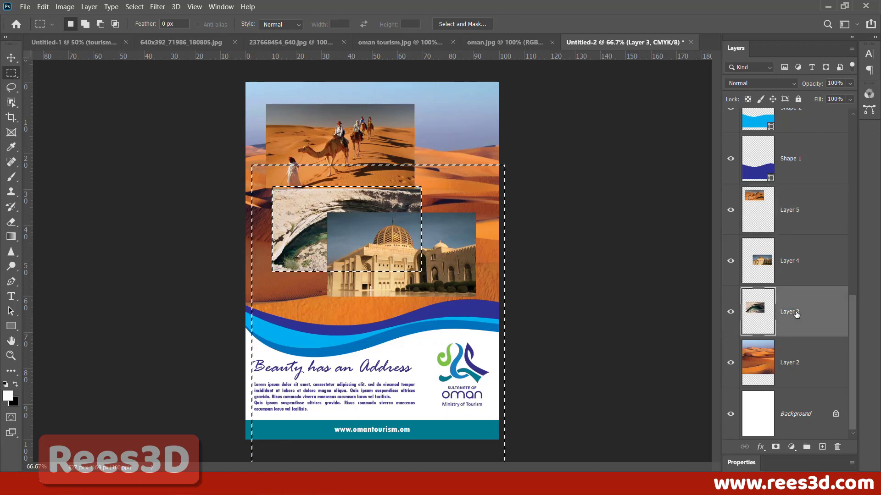
pyautogui.hotkey('ctrl', 'd')
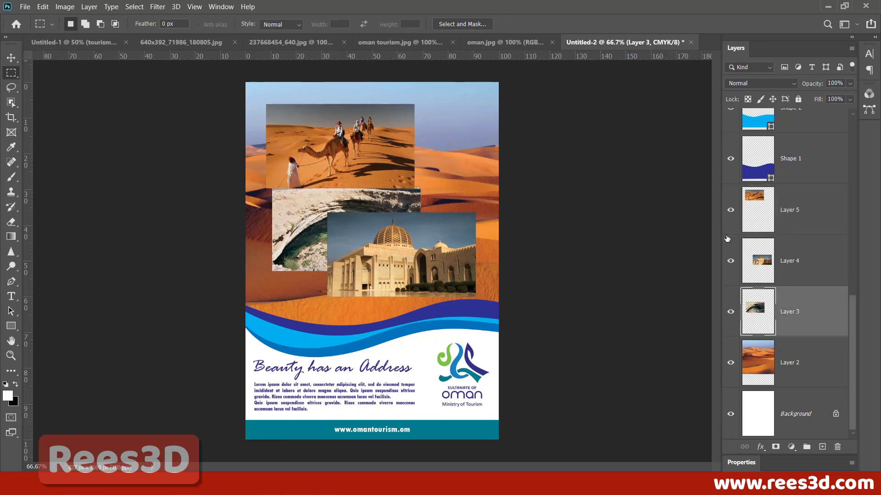
# Step: Move the camel photo right to the poster's upper centre and the sinkhole photo down and left behind the mosque photo
pyautogui.click(11, 57)
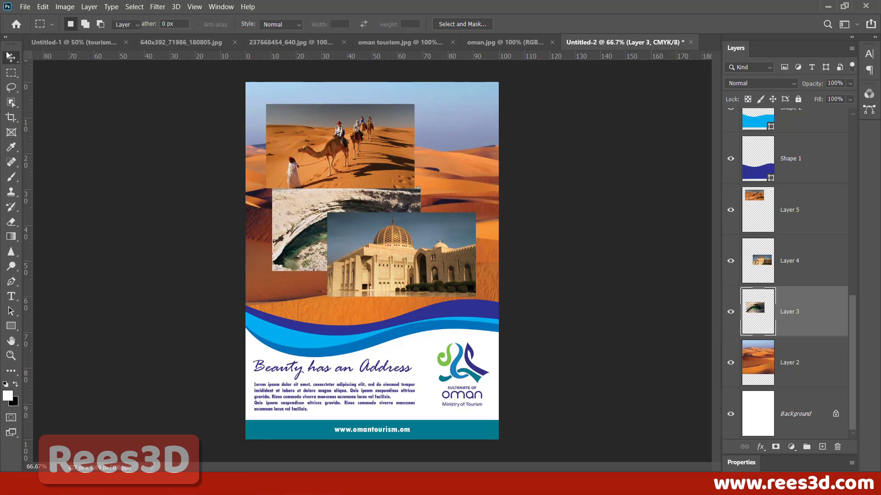
pyautogui.moveTo(303, 184); pyautogui.dragTo(345, 190)
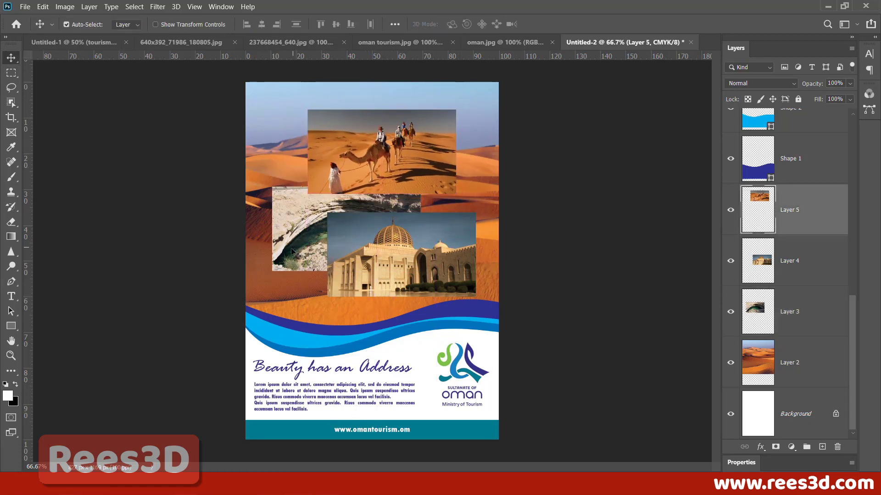
pyautogui.moveTo(298, 252); pyautogui.dragTo(285, 270)
pyautogui.moveTo(439, 239); pyautogui.dragTo(406, 265)
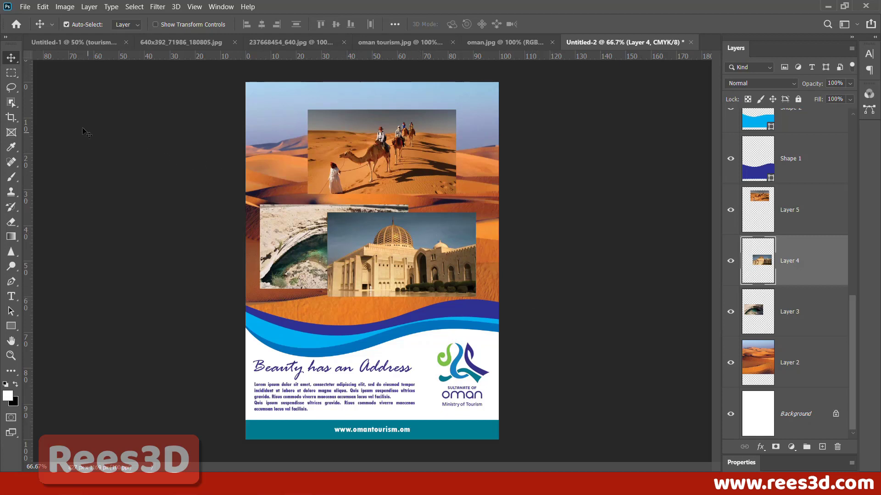
# Step: Draw a white rectangle without stroke, about 538 × 357 px, over the mosque photo with a margin around its edges
pyautogui.click(13, 327)
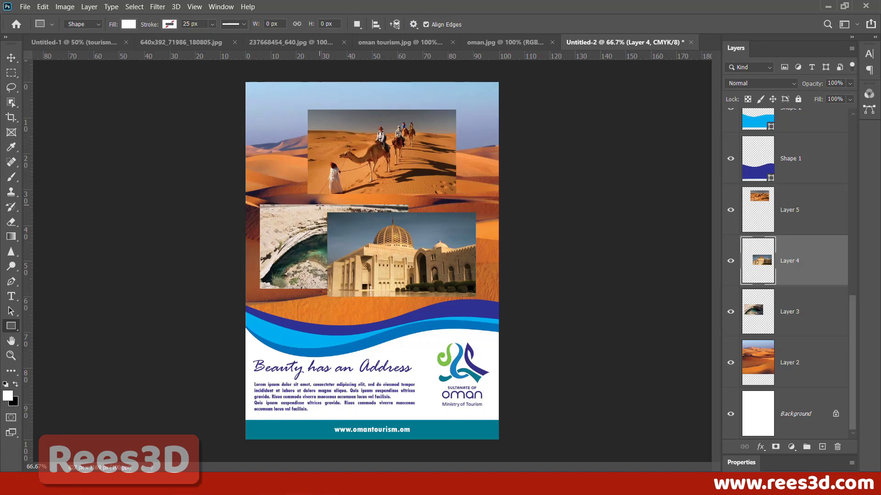
pyautogui.moveTo(322, 206); pyautogui.dragTo(484, 314)
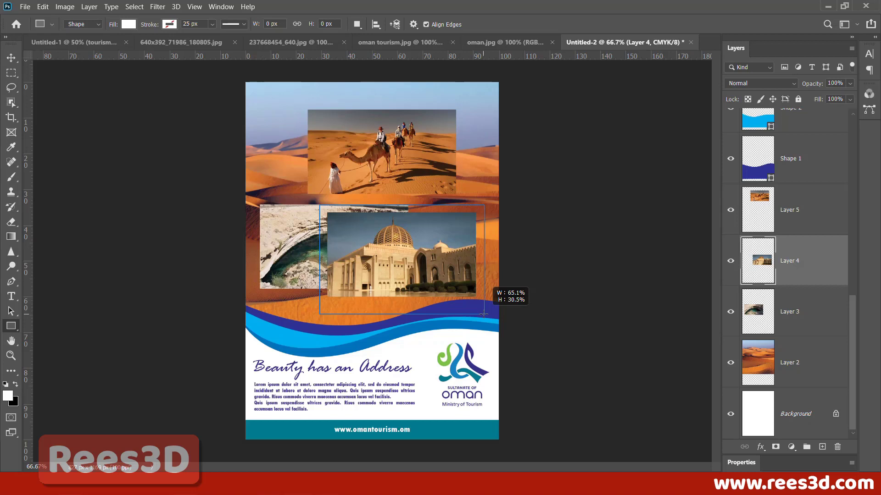
pyautogui.moveTo(484, 313); pyautogui.dragTo(484, 314)
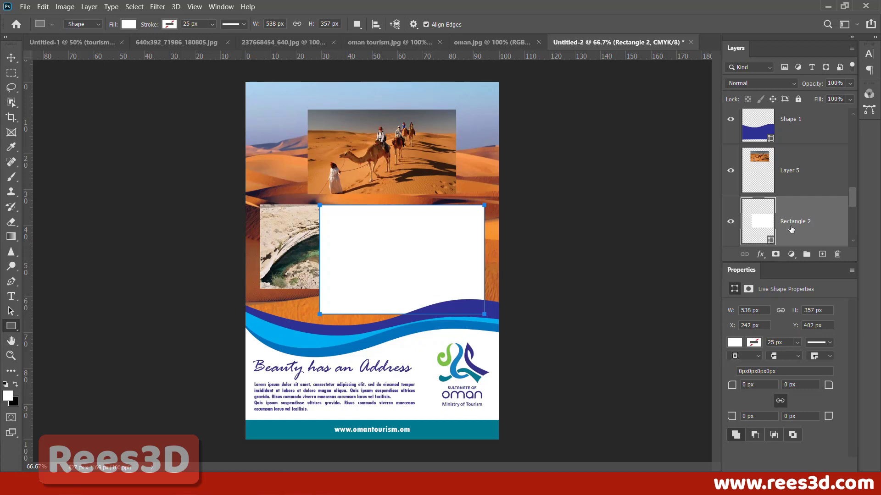
# Step: Place the white rectangle directly beneath the mosque photo's layer and nudge it 2 px left
pyautogui.scroll(-2, 800, 224)
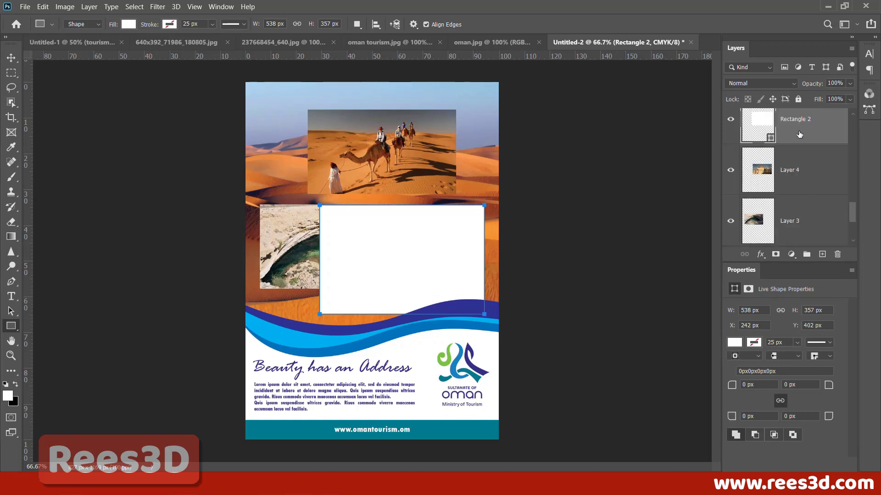
pyautogui.moveTo(798, 134); pyautogui.dragTo(799, 200)
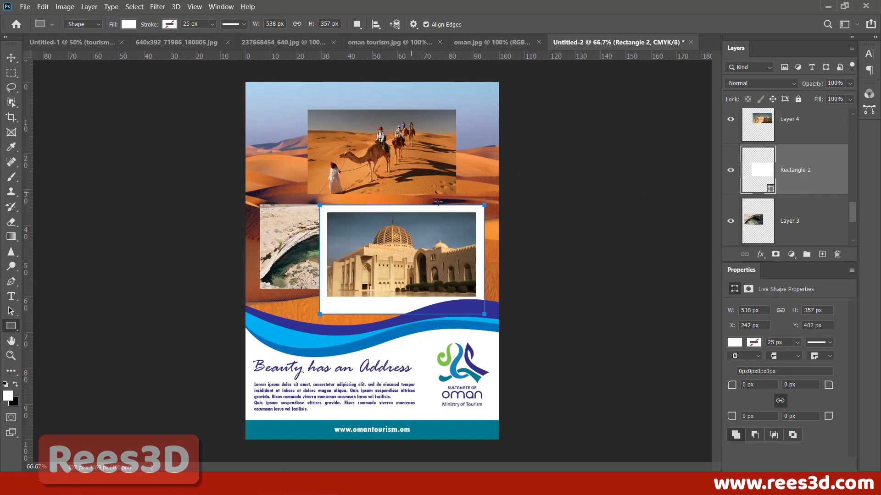
pyautogui.click(11, 58)
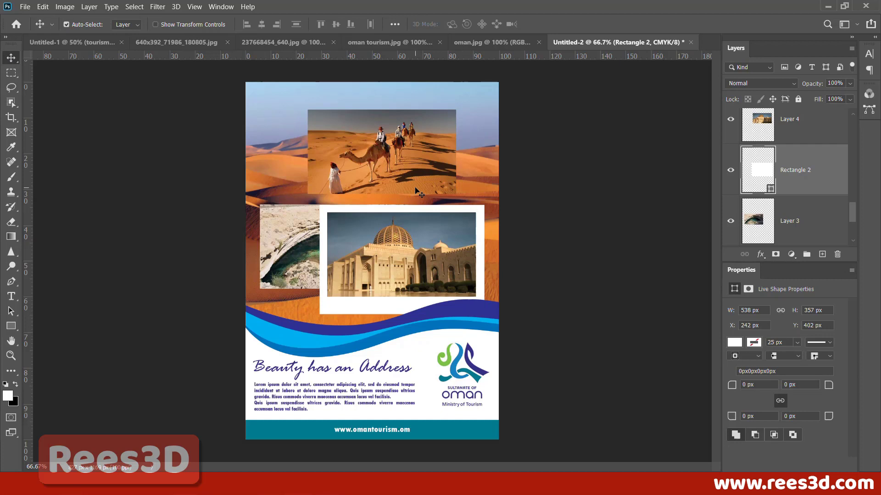
pyautogui.press('Left')
pyautogui.press('Left')
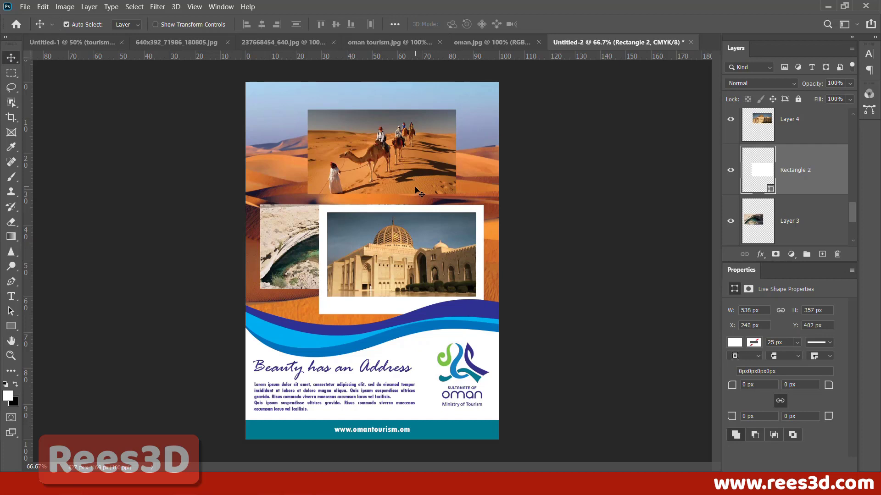
# Step: Enlarge the mosque photo's white frame to about 541 × 359 px and duplicate it beneath Layer 3
pyautogui.hotkey('ctrl', 't')
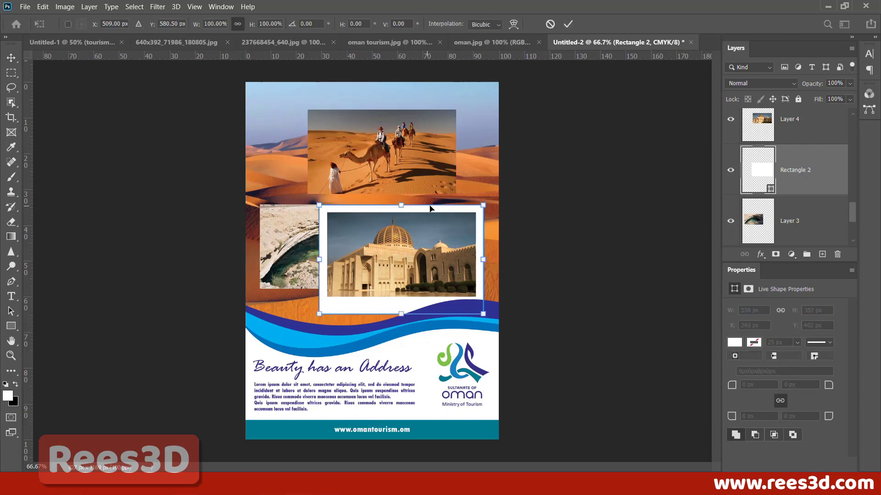
pyautogui.moveTo(485, 259); pyautogui.dragTo(485, 260)
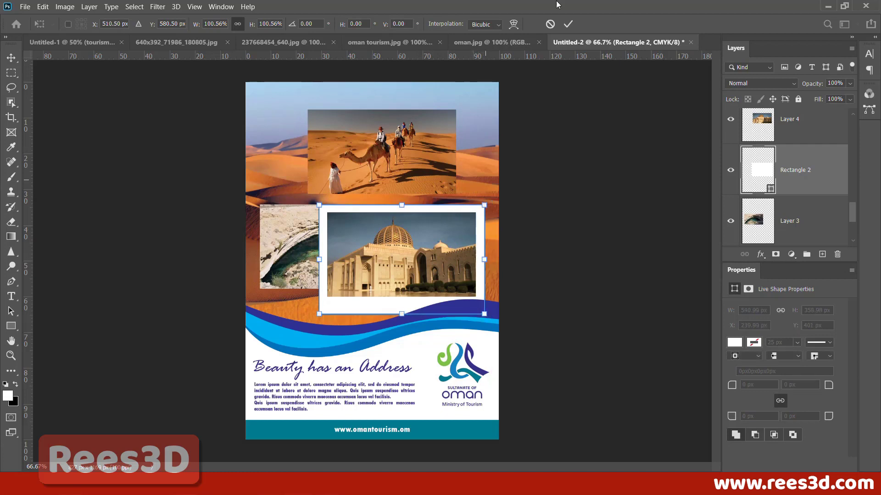
pyautogui.click(569, 25)
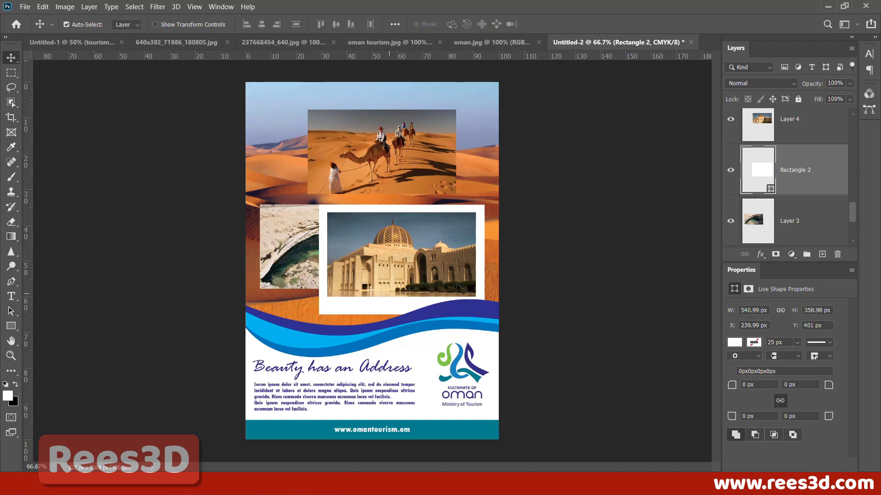
pyautogui.moveTo(798, 196); pyautogui.dragTo(822, 254)
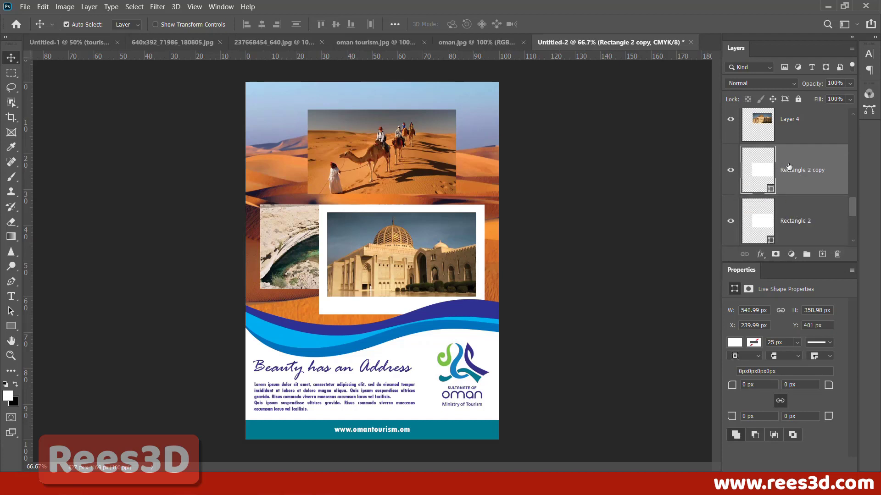
pyautogui.moveTo(788, 170); pyautogui.dragTo(790, 190)
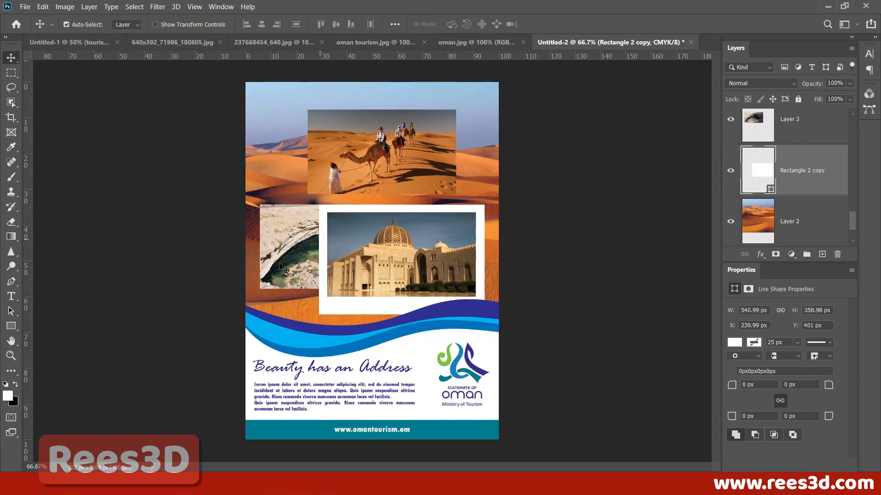
pyautogui.moveTo(334, 314); pyautogui.dragTo(268, 299)
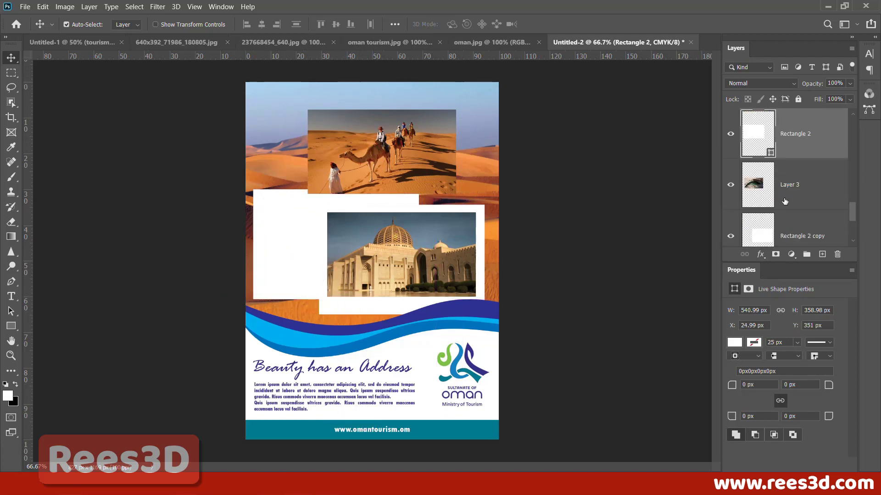
pyautogui.hotkey('ctrl', 'z')
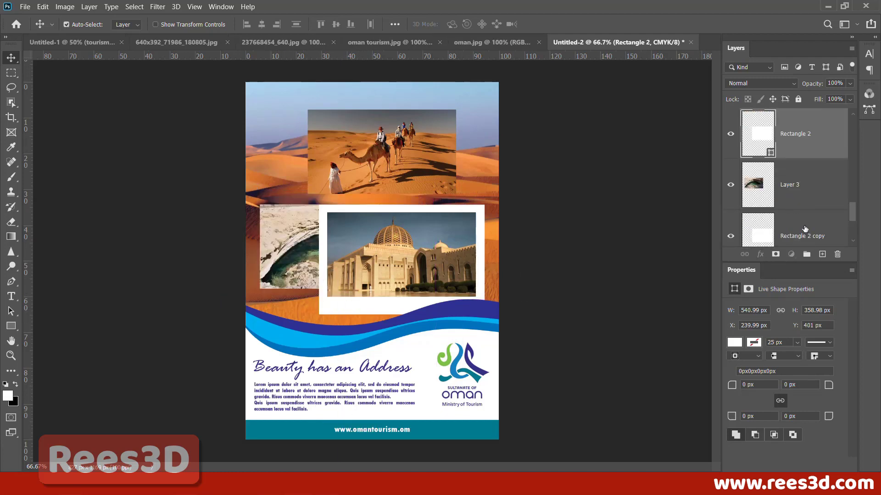
pyautogui.hotkey('ctrl', 'z')
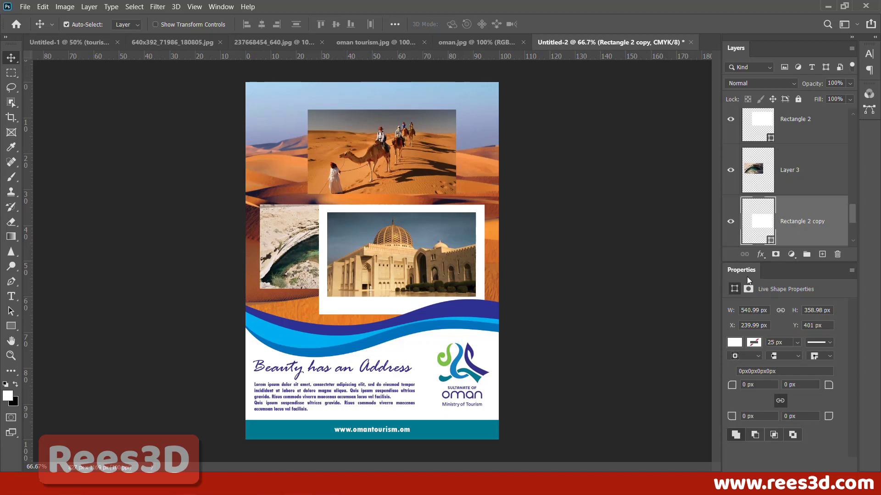
# Step: Hide the mosque photo's frame and position the duplicated frame behind the sinkhole photo with a white margin around it
pyautogui.click(731, 211)
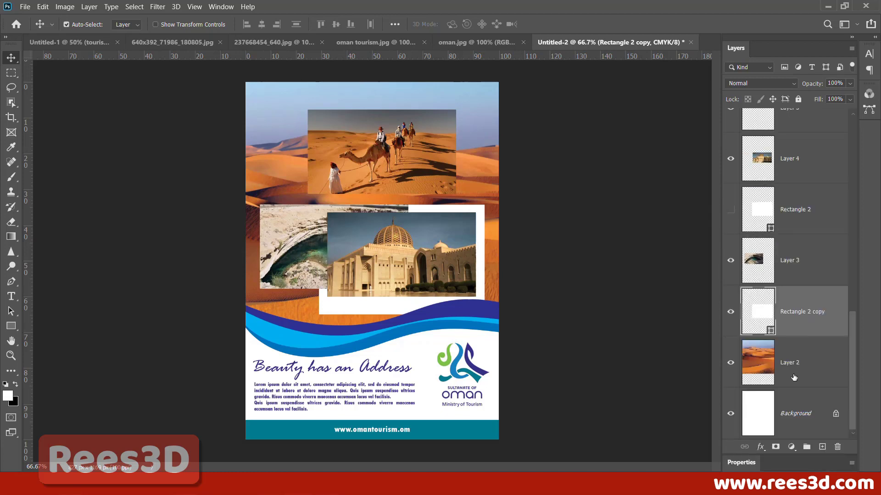
pyautogui.moveTo(321, 309); pyautogui.dragTo(252, 300)
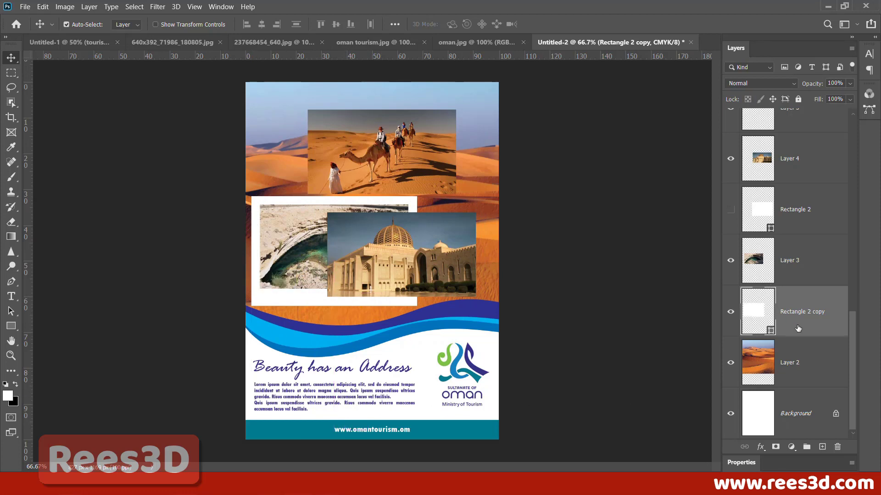
# Step: Duplicate the sinkhole photo's white frame, place the copy directly beneath Layer 5, and hide the frame it was copied from
pyautogui.moveTo(786, 319); pyautogui.dragTo(822, 447)
pyautogui.moveTo(804, 313); pyautogui.dragTo(790, 215)
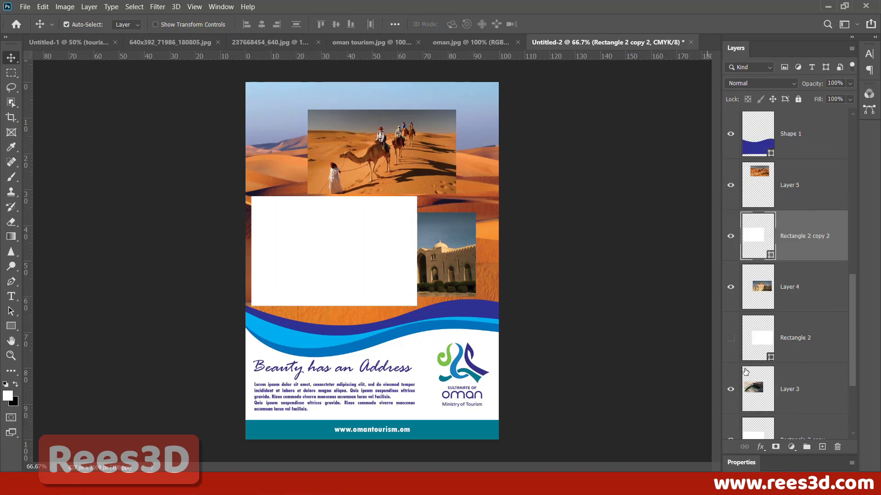
pyautogui.scroll(-1, 731, 414)
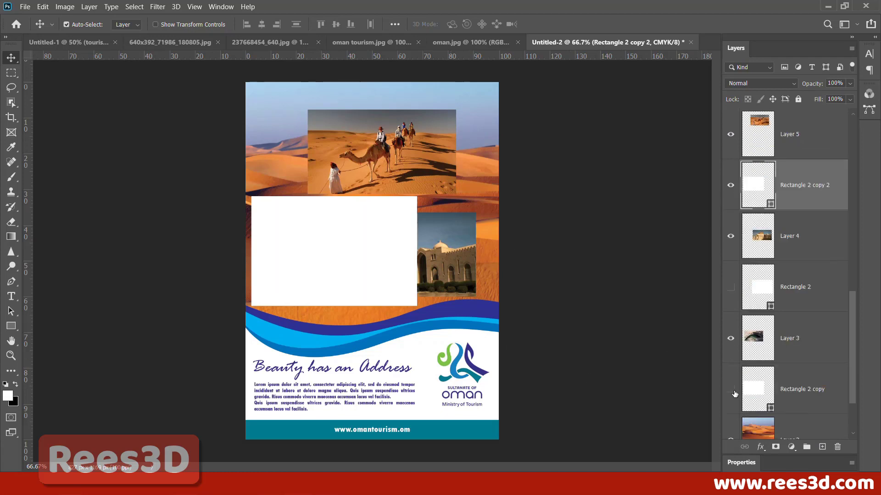
# Step: Position the new white frame evenly behind the camel photo and show the mosque and sinkhole frames again
pyautogui.moveTo(367, 228); pyautogui.dragTo(412, 138)
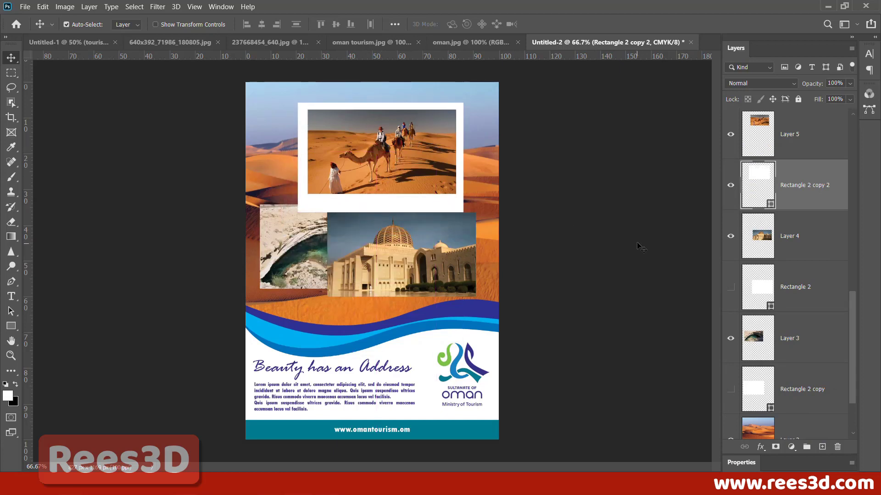
pyautogui.press('Right')
pyautogui.press('Right')
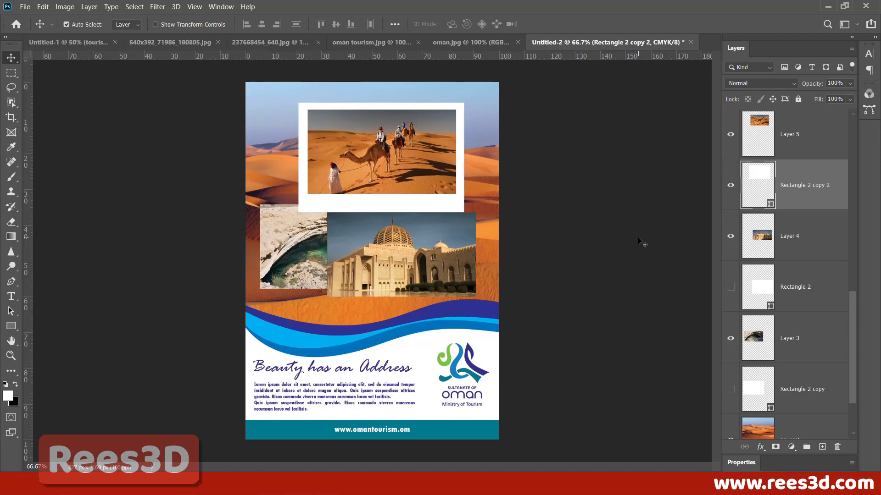
pyautogui.press('Left')
pyautogui.press('Right')
pyautogui.click(730, 287)
pyautogui.click(730, 389)
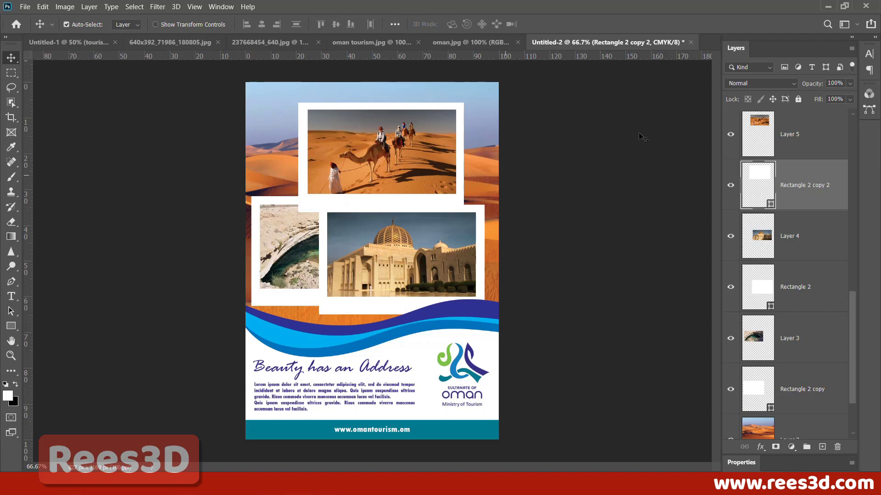
pyautogui.click(804, 133)
pyautogui.moveTo(395, 174); pyautogui.dragTo(425, 184)
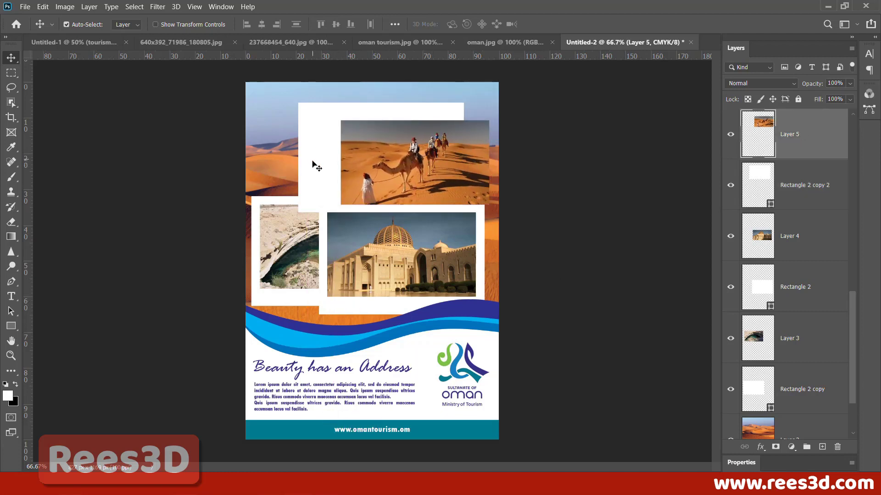
pyautogui.hotkey('ctrl', 'z')
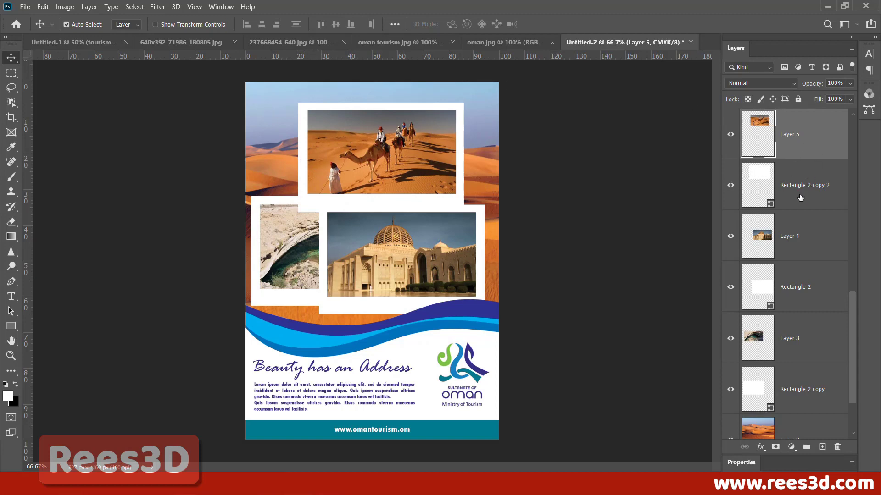
# Step: Link the camel photo in Layer 5 with its white frame and move them together to the poster's upper right
pyautogui.keyDown('shift'); pyautogui.click(811, 175); pyautogui.keyUp('shift')
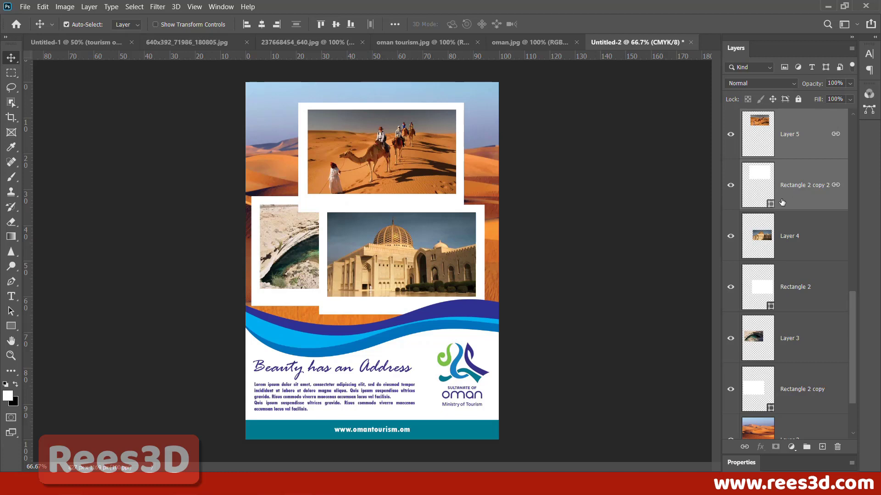
pyautogui.click(548, 158)
pyautogui.click(428, 155)
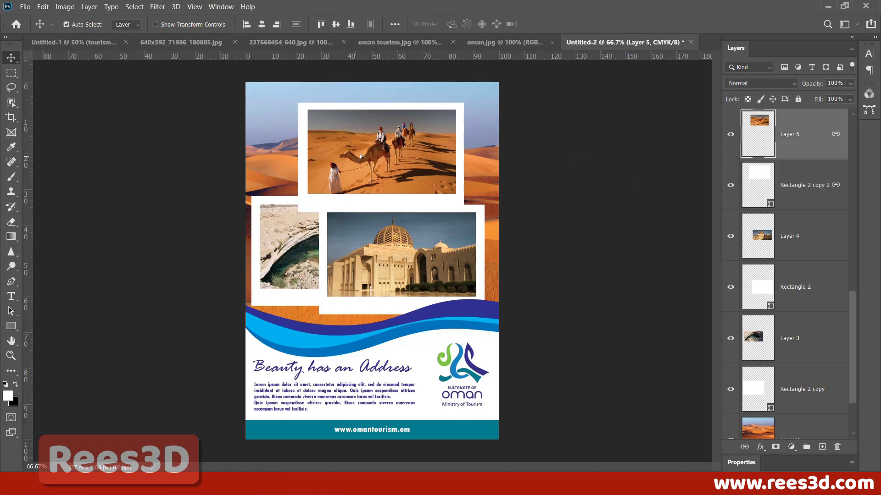
pyautogui.moveTo(360, 153); pyautogui.dragTo(389, 135)
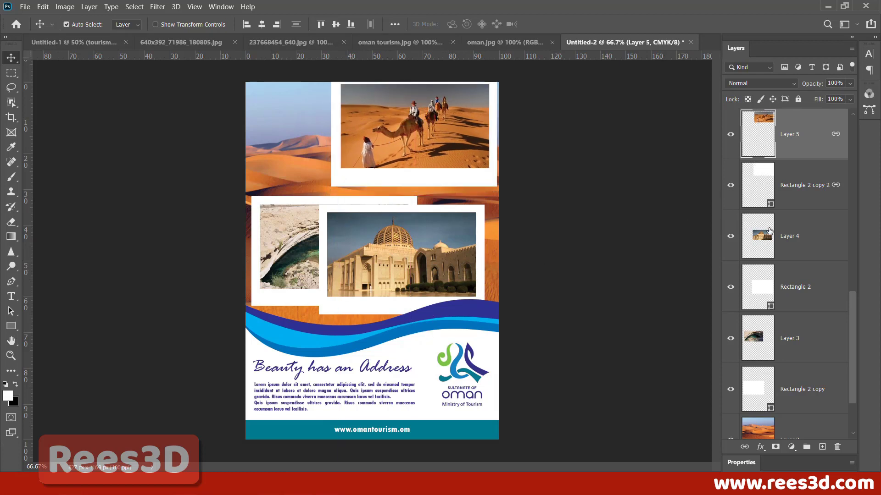
# Step: Link Layer 4 with Rectangle 2, and Layer 3 with Rectangle 2 copy
pyautogui.click(816, 245)
pyautogui.keyDown('shift'); pyautogui.click(798, 302); pyautogui.keyUp('shift')
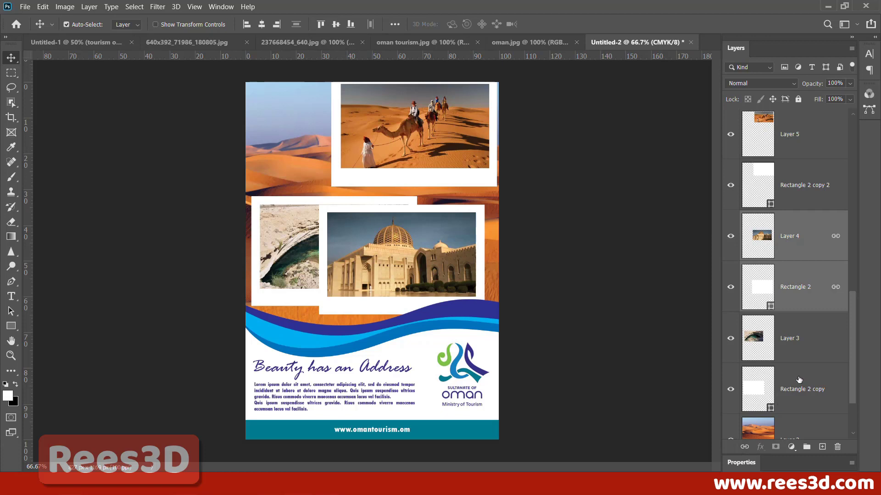
pyautogui.click(787, 348)
pyautogui.keyDown('shift'); pyautogui.click(789, 391); pyautogui.keyUp('shift')
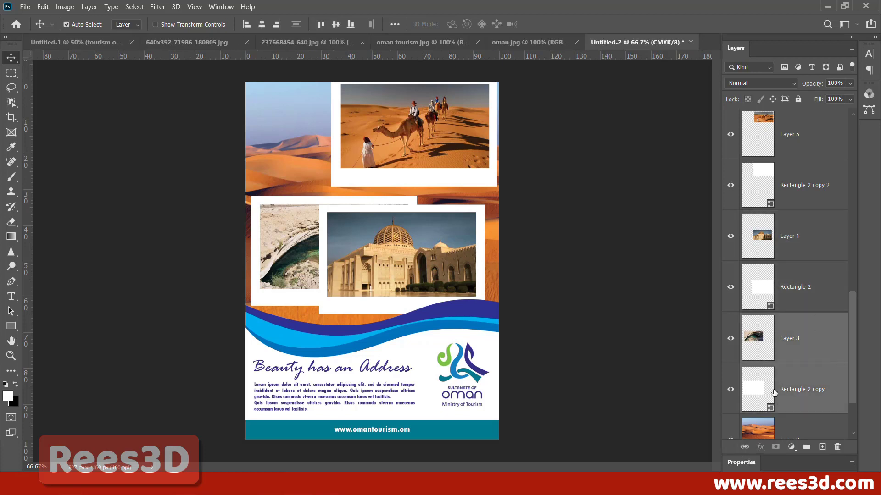
pyautogui.click(744, 446)
# Step: Rearrange the framed photos: mosque toward the poster's right edge, sinkhole up along the left edge, camels slightly lower at upper right
pyautogui.moveTo(386, 265); pyautogui.dragTo(407, 258)
pyautogui.moveTo(311, 275); pyautogui.dragTo(291, 195)
pyautogui.moveTo(412, 162); pyautogui.dragTo(408, 176)
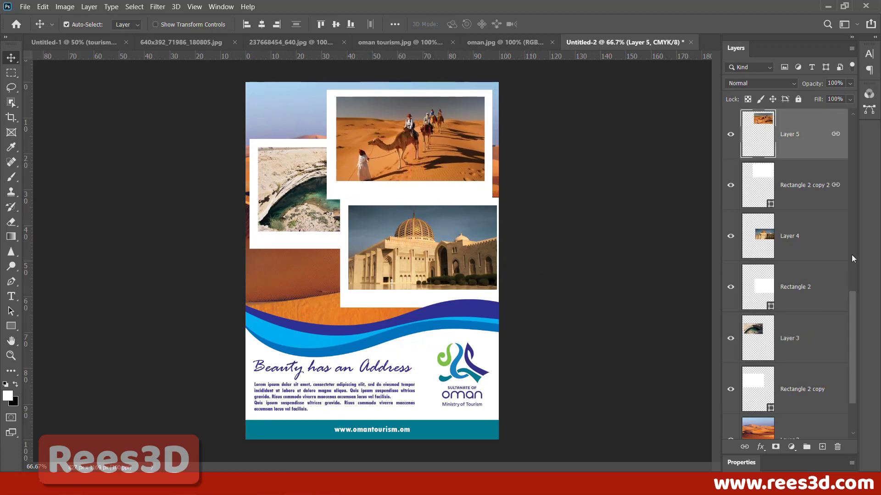
# Step: Select all six photo and frame layers and scale them down together proportionally, anchored at the group's lower-left corner
pyautogui.keyDown('shift'); pyautogui.click(801, 386); pyautogui.keyUp('shift')
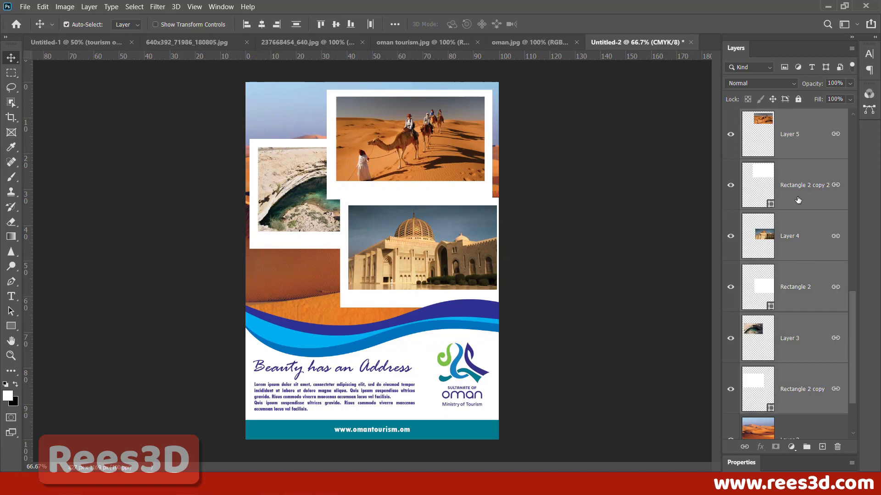
pyautogui.scroll(1, 809, 277)
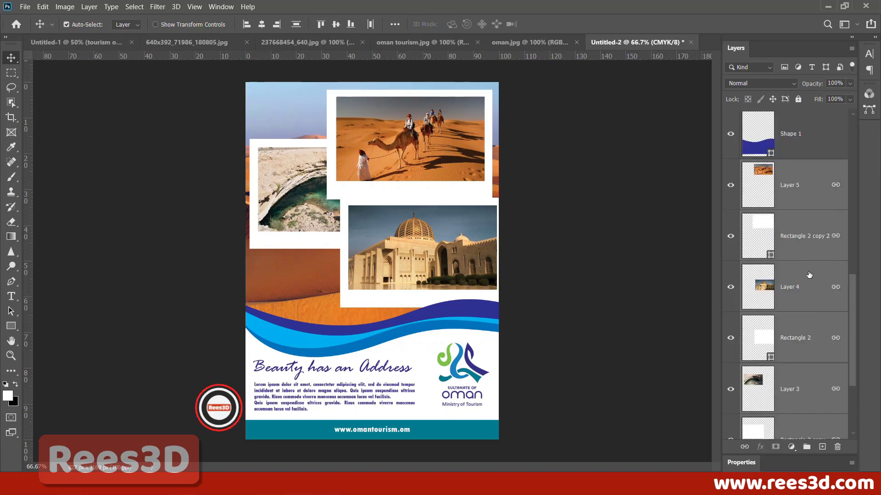
pyautogui.scroll(-1, 826, 250)
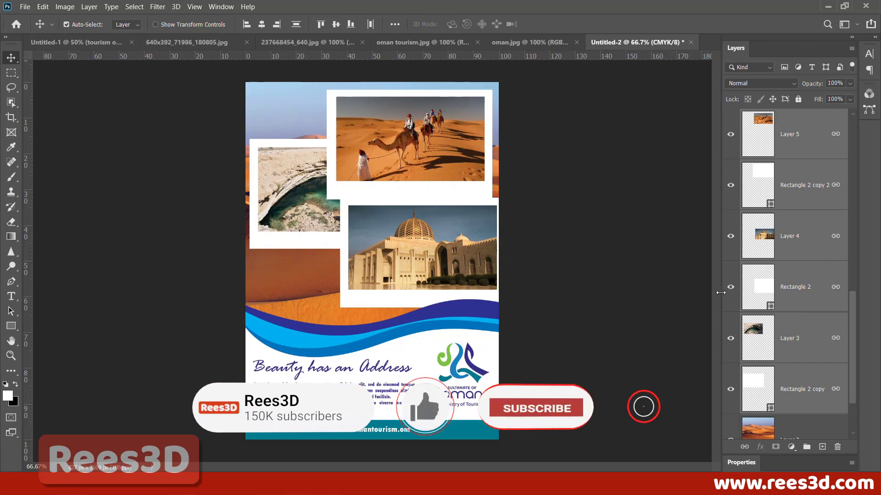
pyautogui.press('ctrl')
pyautogui.hotkey('ctrl', 't')
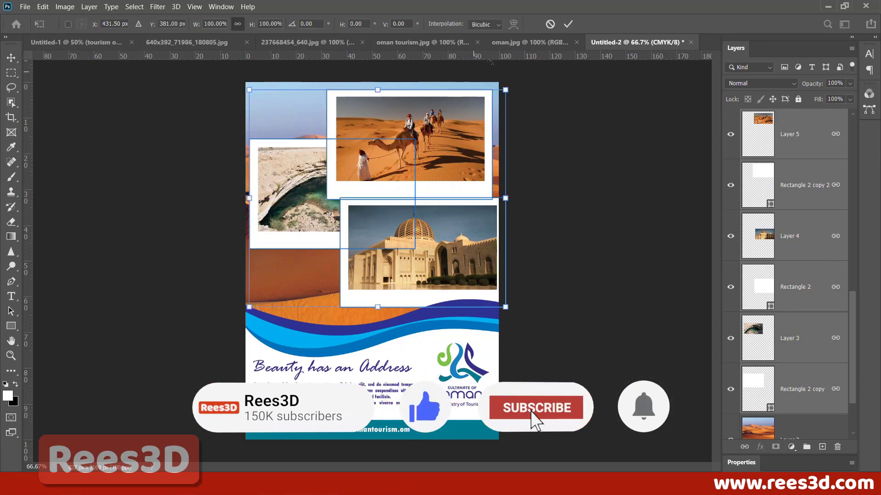
pyautogui.moveTo(504, 90); pyautogui.dragTo(470, 127)
pyautogui.press('Return')
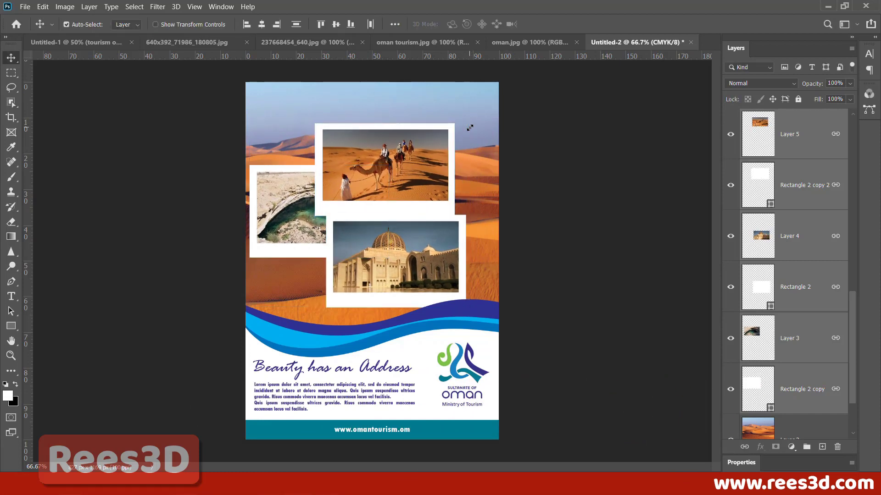
# Step: Move the framed photos up and spread them out: camels at upper right, sinkhole at the left edge, mosque at lower right
pyautogui.moveTo(388, 174); pyautogui.dragTo(400, 141)
pyautogui.click(482, 139)
pyautogui.click(422, 155)
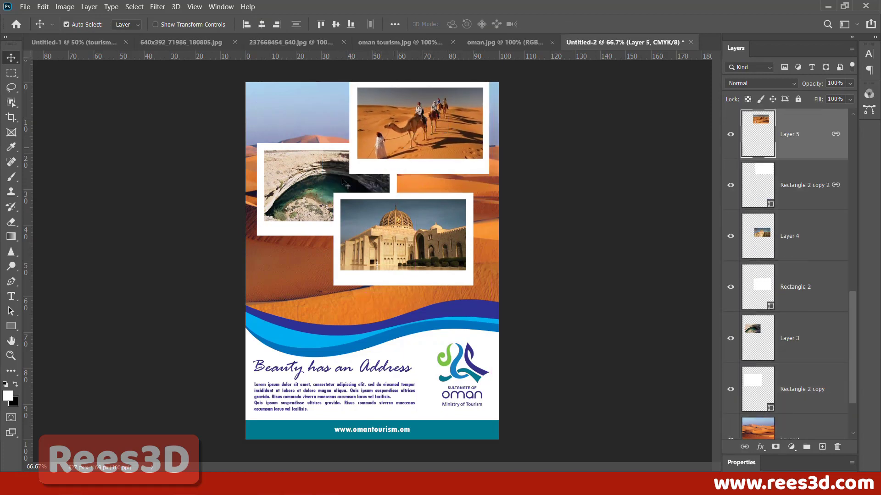
pyautogui.moveTo(314, 186); pyautogui.dragTo(307, 186)
pyautogui.moveTo(334, 229); pyautogui.dragTo(357, 234)
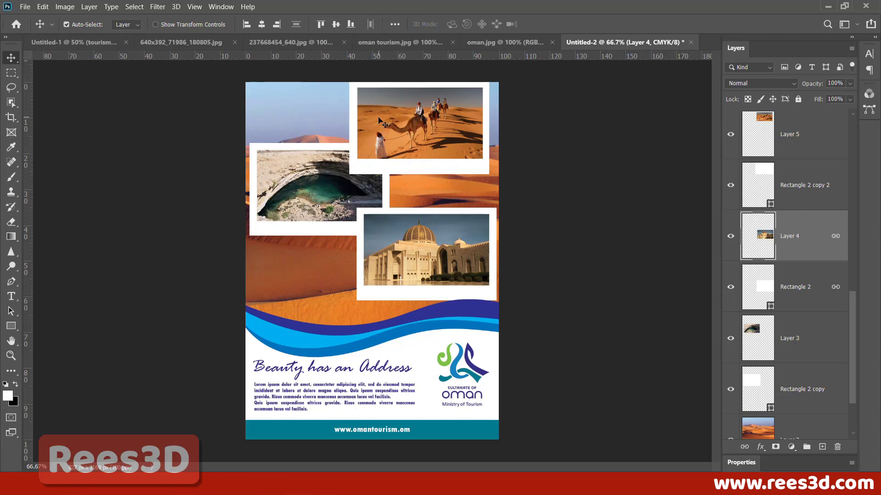
# Step: Rotate the framed camel photo about 9° counterclockwise and nudge it slightly toward the poster's right edge
pyautogui.rightClick(436, 122)
pyautogui.click(447, 127)
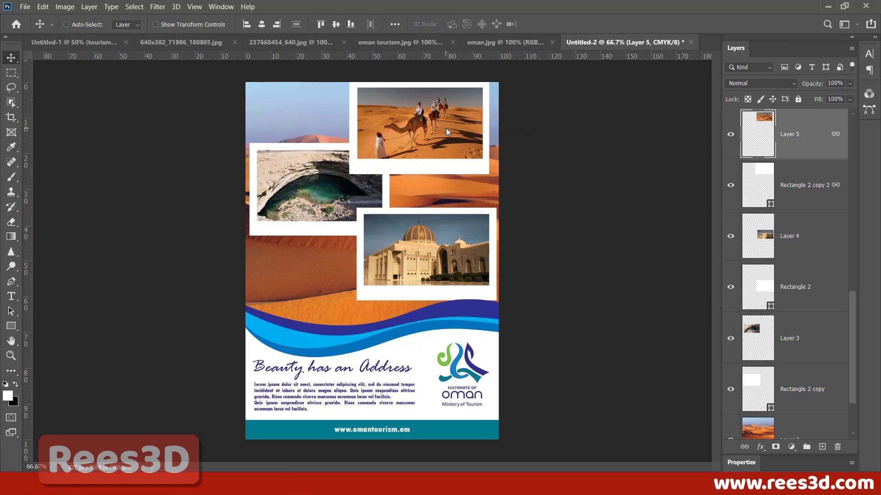
pyautogui.hotkey('ctrl', 't')
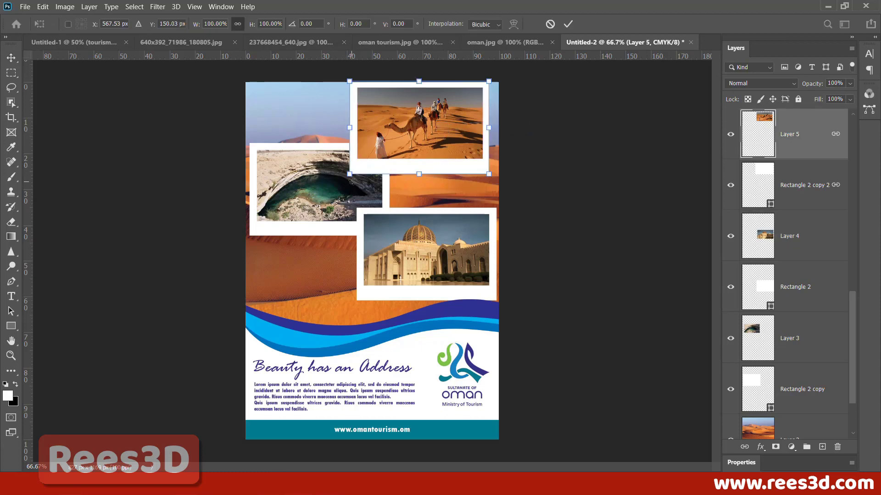
pyautogui.moveTo(352, 183); pyautogui.dragTo(401, 165)
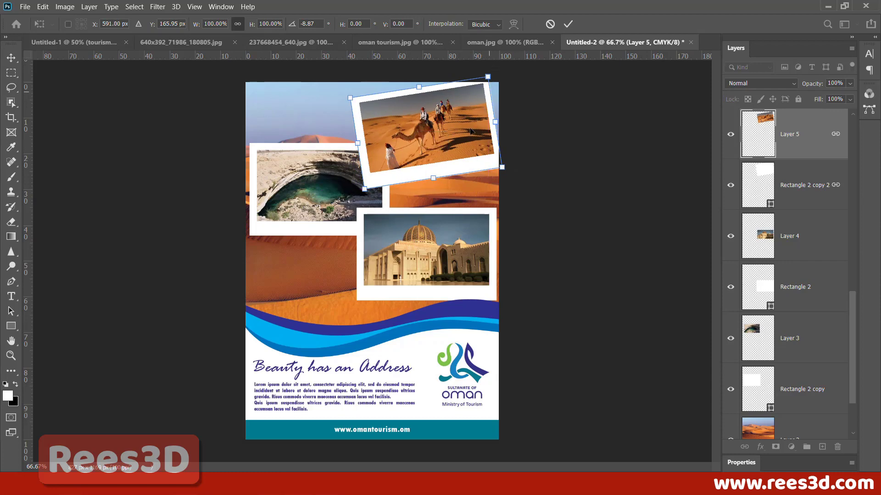
pyautogui.moveTo(468, 135); pyautogui.dragTo(471, 135)
pyautogui.rightClick(318, 178)
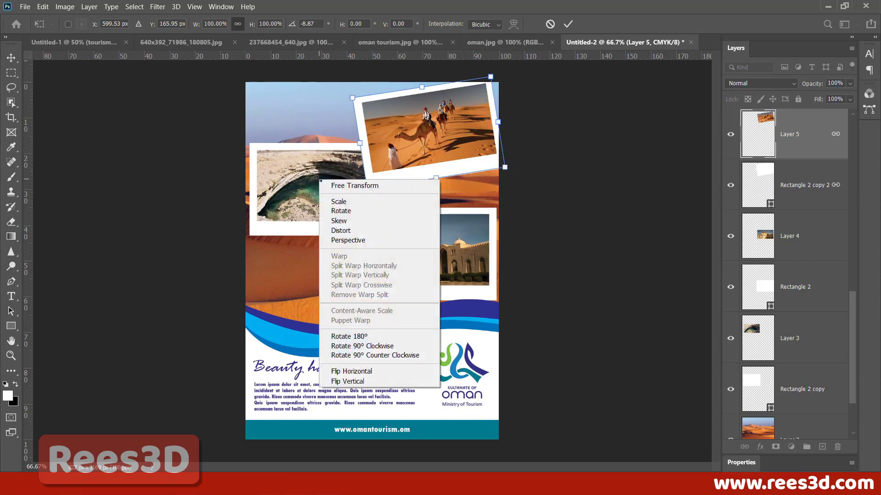
pyautogui.press('Escape')
pyautogui.press('Return')
# Step: Rotate the framed sinkhole photo about 14° clockwise and move it slightly down along the poster's left edge
pyautogui.rightClick(330, 194)
pyautogui.click(354, 216)
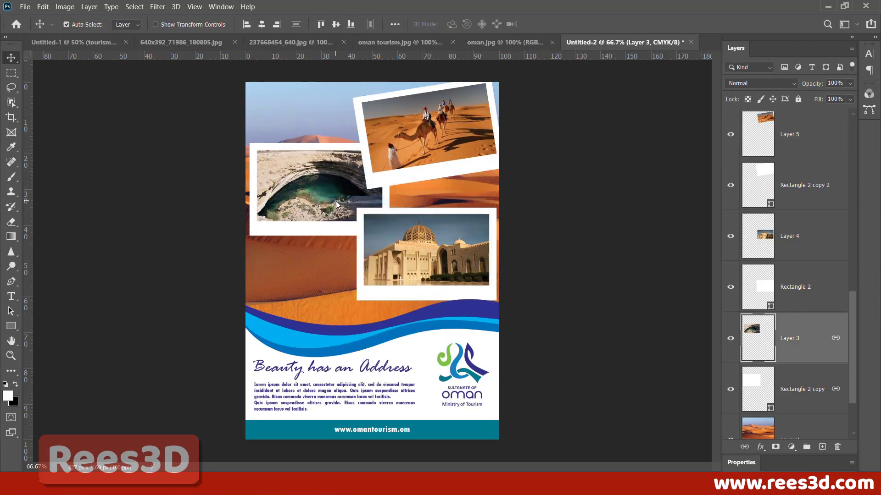
pyautogui.hotkey('ctrl', 't')
pyautogui.moveTo(415, 225); pyautogui.dragTo(403, 248)
pyautogui.moveTo(337, 195); pyautogui.dragTo(336, 214)
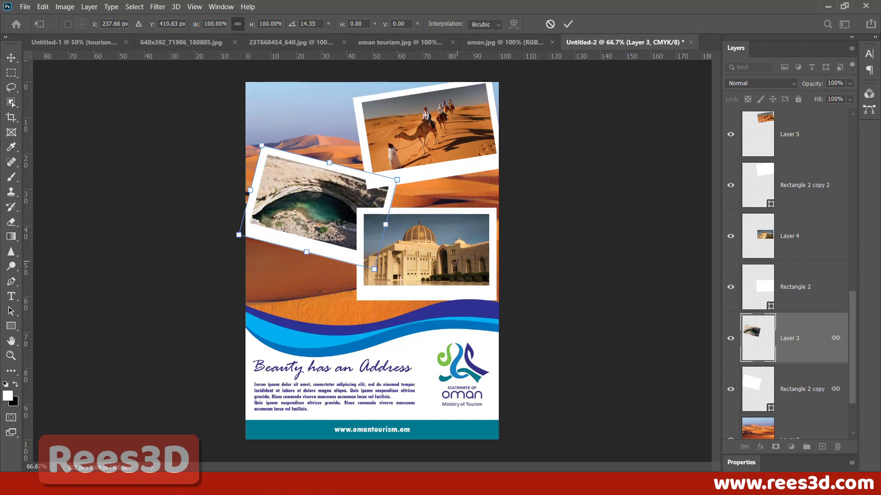
pyautogui.rightClick(456, 262)
pyautogui.press('Escape')
pyautogui.rightClick(445, 247)
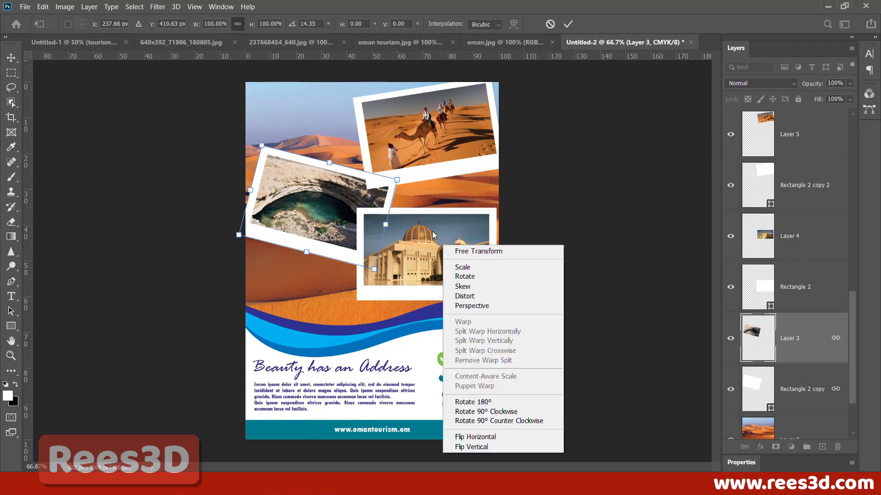
pyautogui.click(432, 231)
pyautogui.press('Return')
# Step: Rotate the framed mosque photo about 9° counterclockwise and shift it slightly down and right above the waves
pyautogui.rightClick(432, 231)
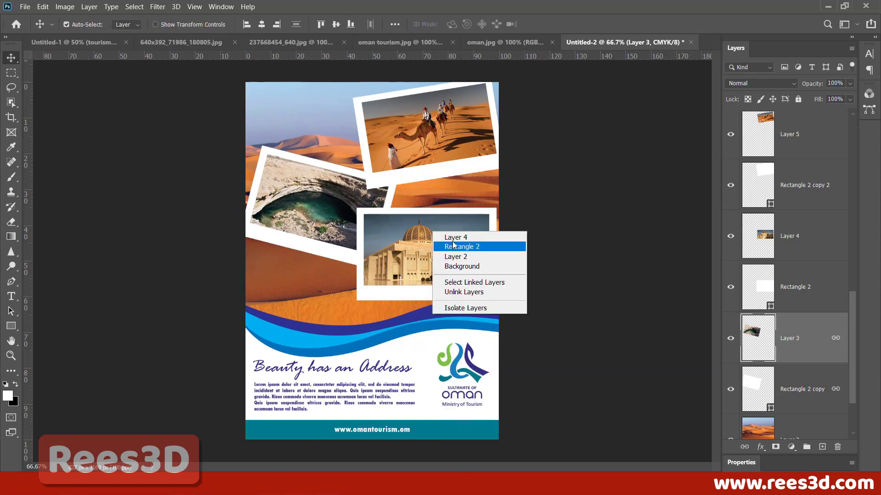
pyautogui.click(455, 238)
pyautogui.hotkey('ctrl', 't')
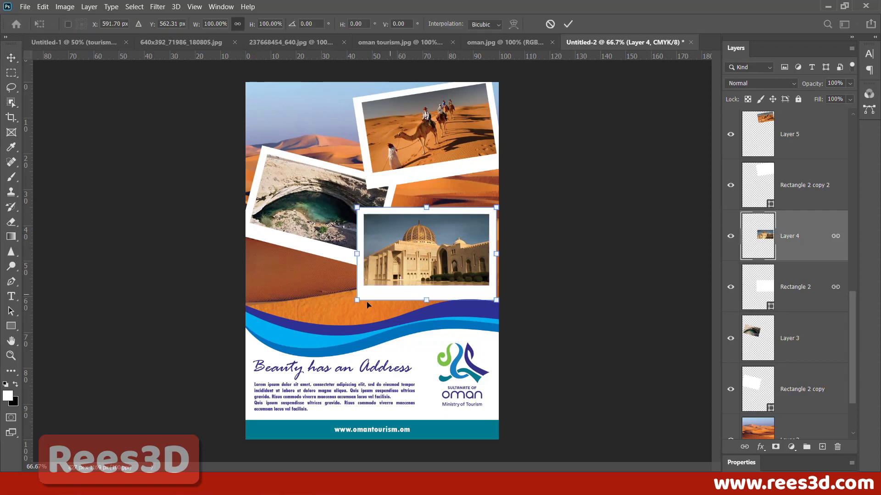
pyautogui.moveTo(354, 308); pyautogui.dragTo(352, 329)
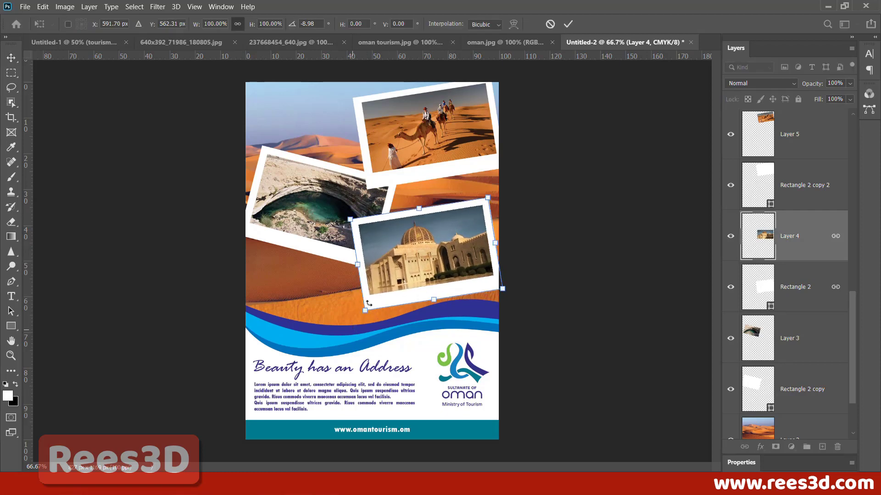
pyautogui.moveTo(432, 271); pyautogui.dragTo(435, 279)
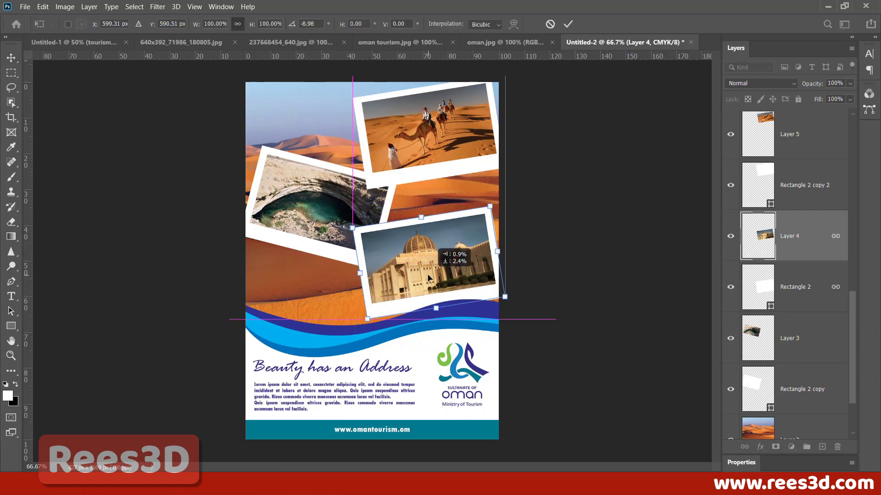
pyautogui.press('Return')
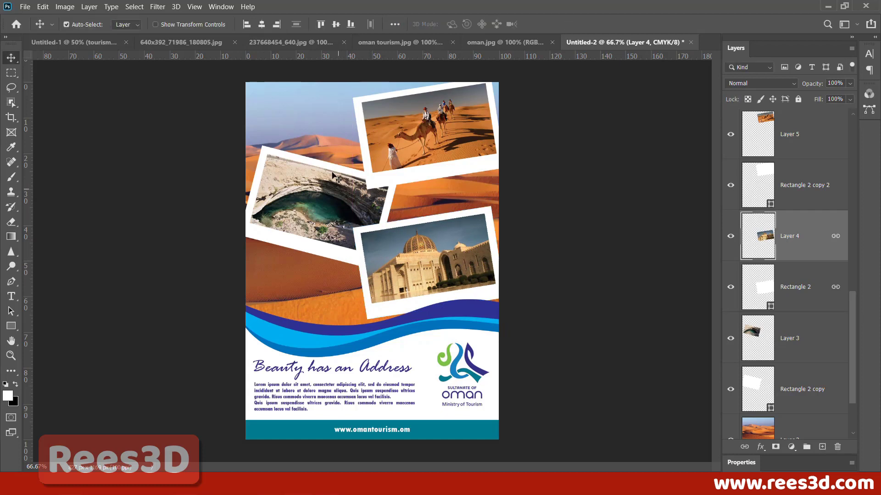
# Step: Reduce the tilt of the framed sinkhole photo by rotating it about 5° counterclockwise
pyautogui.rightClick(308, 196)
pyautogui.click(320, 201)
pyautogui.hotkey('ctrl', 't')
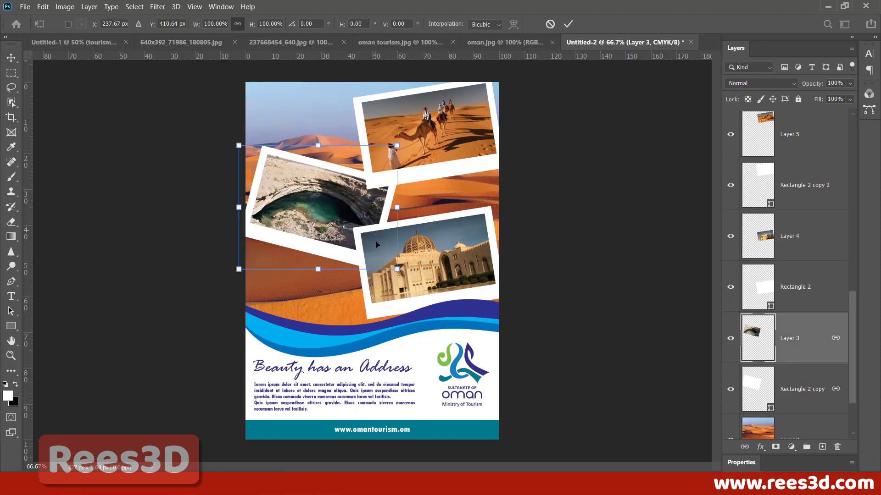
pyautogui.moveTo(390, 257)
pyautogui.mouseDown()
pyautogui.moveTo(401, 208)
pyautogui.moveTo(403, 256)
pyautogui.mouseUp()
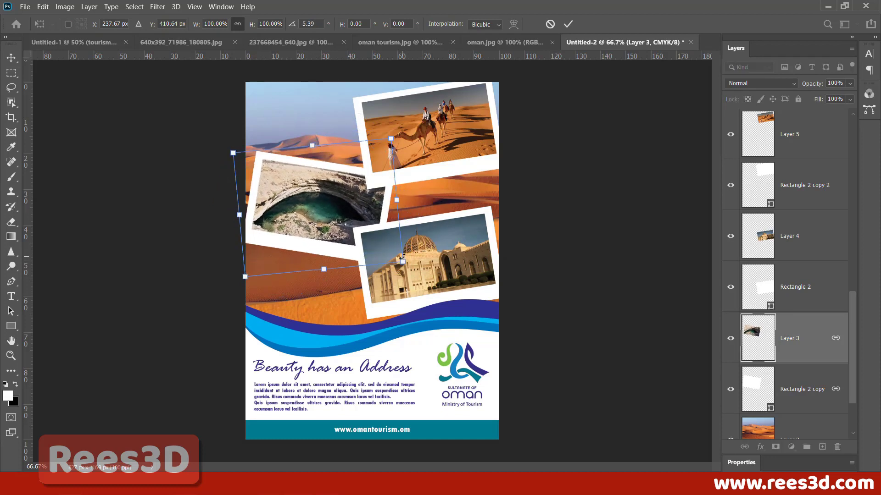
pyautogui.press('Return')
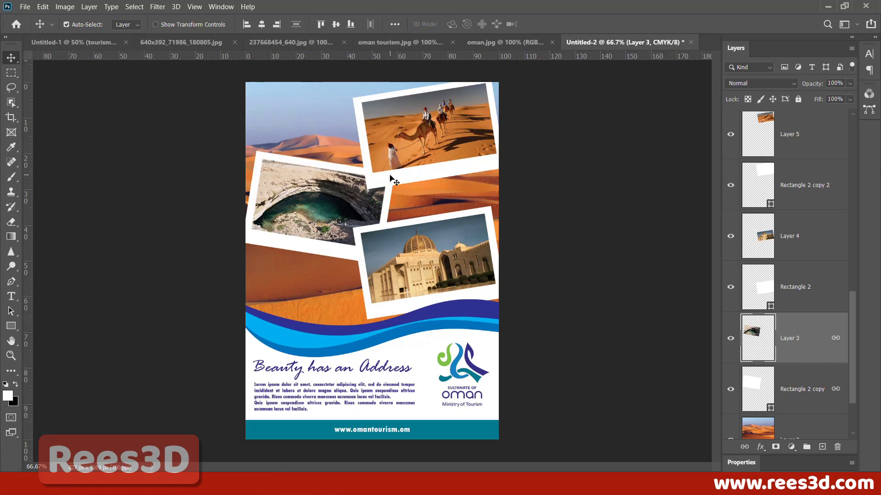
# Step: Add a drop shadow to the camel photo's frame, Rectangle 2 copy 2, with 15% spread and 16 px size
pyautogui.rightClick(410, 161)
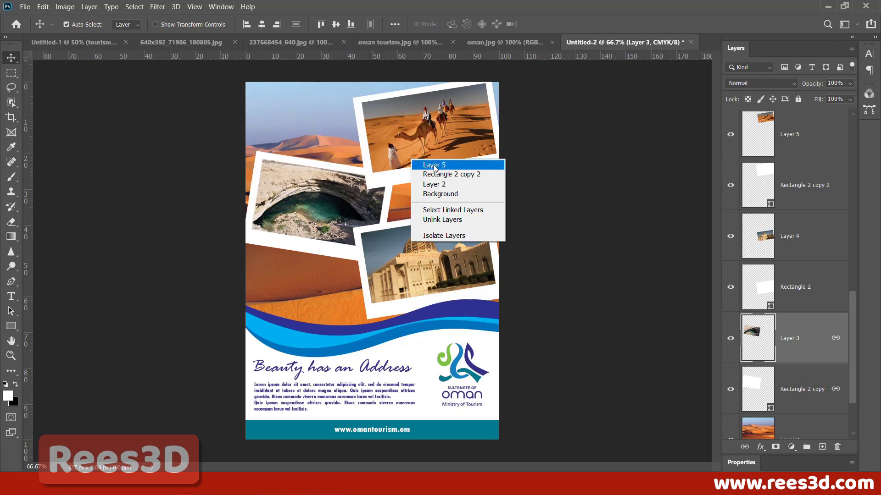
pyautogui.click(429, 166)
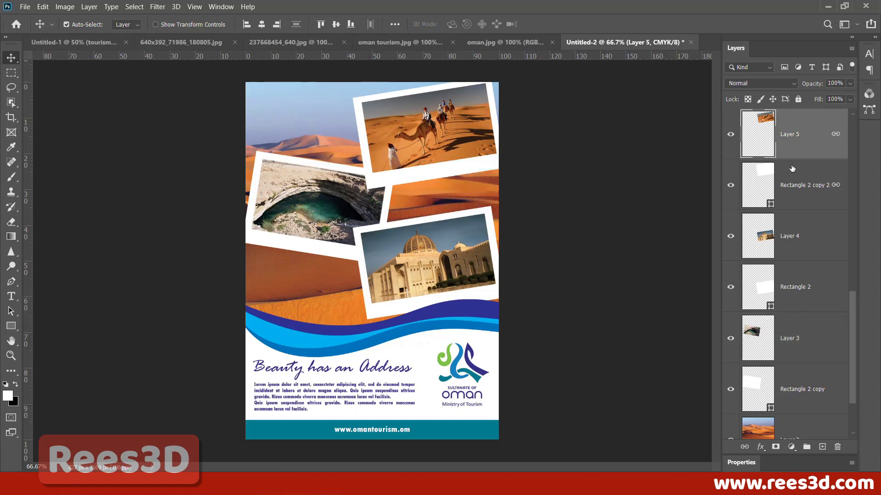
pyautogui.click(794, 184)
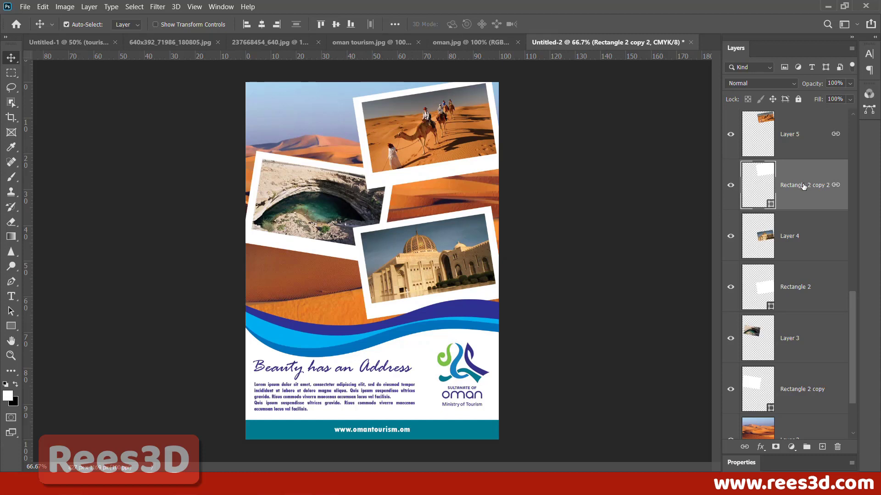
pyautogui.click(760, 447)
pyautogui.click(771, 447)
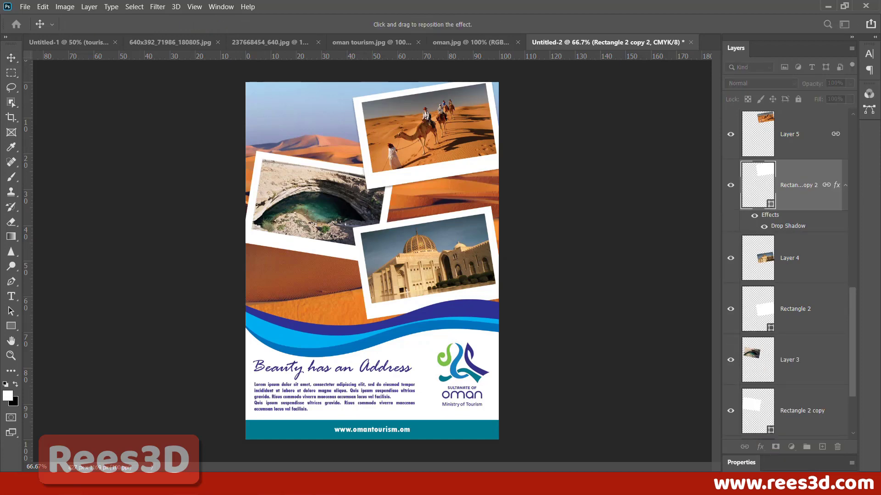
pyautogui.moveTo(880, 170); pyautogui.dragTo(565, 172)
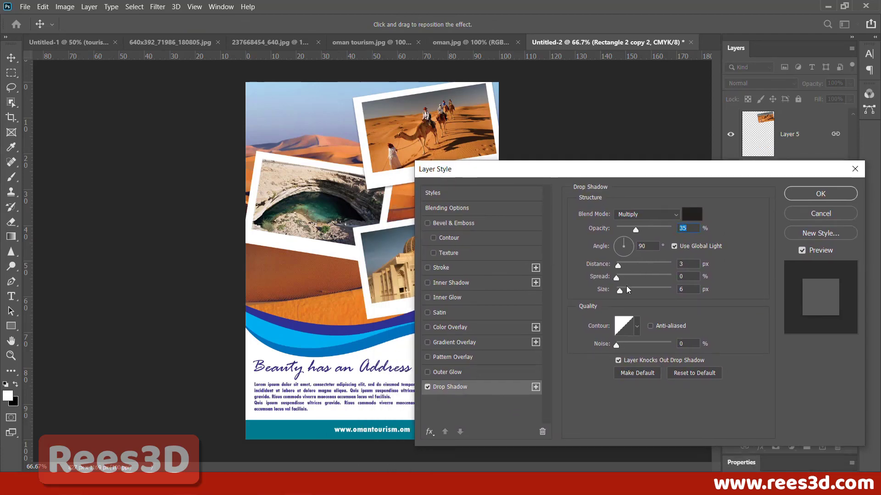
pyautogui.moveTo(615, 280); pyautogui.dragTo(624, 286)
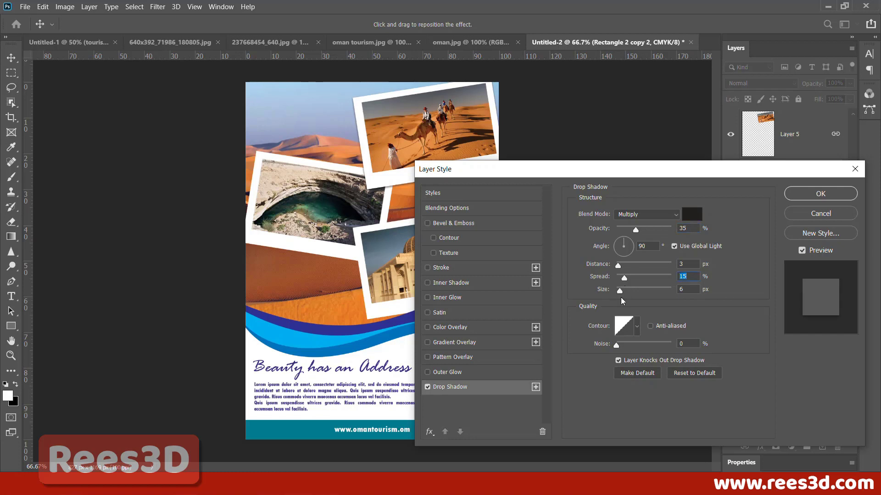
pyautogui.moveTo(619, 292); pyautogui.dragTo(623, 291)
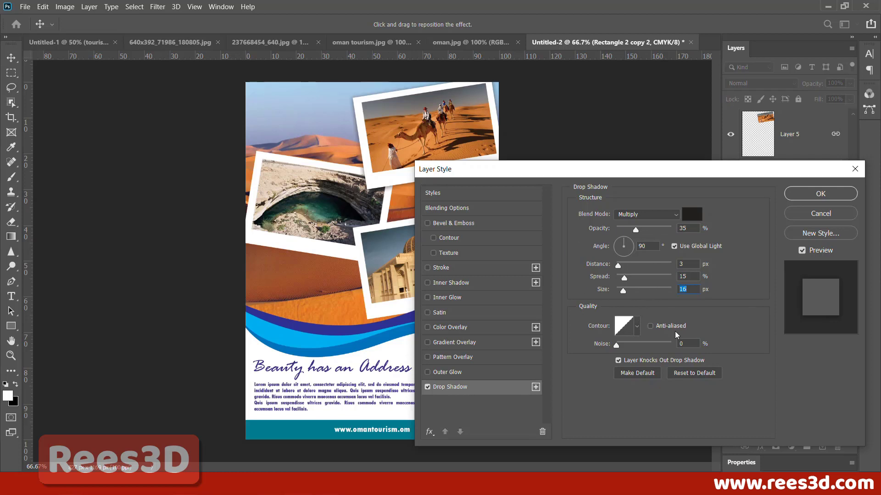
# Step: Compare the poster with the drop shadow preview on and off, and apply the layer style
pyautogui.moveTo(658, 169); pyautogui.dragTo(716, 170)
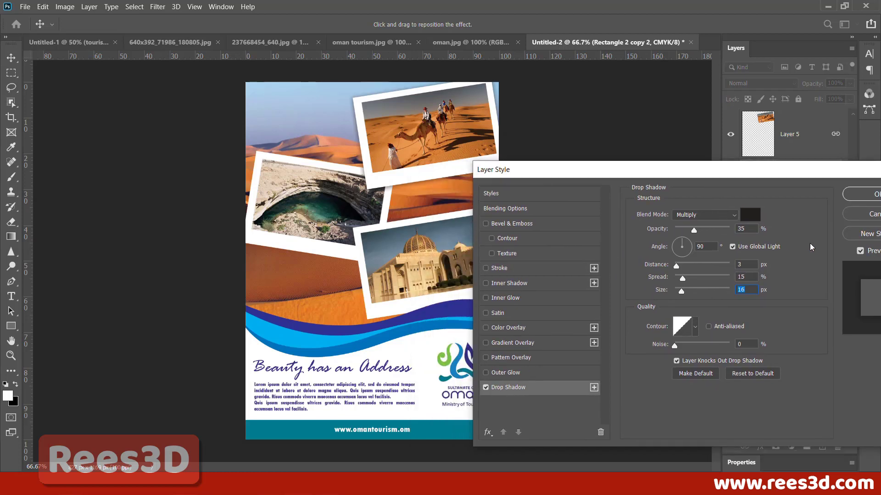
pyautogui.click(860, 251)
pyautogui.click(860, 250)
pyautogui.click(861, 251)
pyautogui.click(860, 251)
pyautogui.click(861, 251)
pyautogui.click(861, 251)
pyautogui.click(860, 251)
pyautogui.click(860, 251)
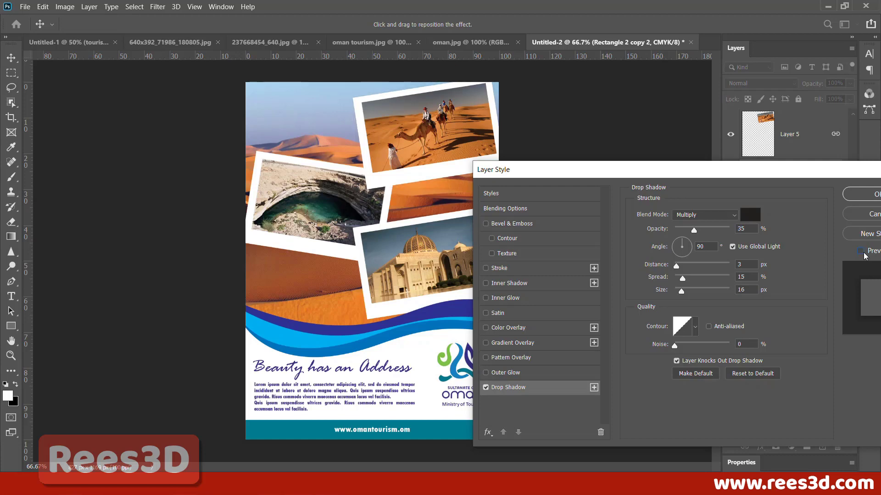
pyautogui.click(870, 198)
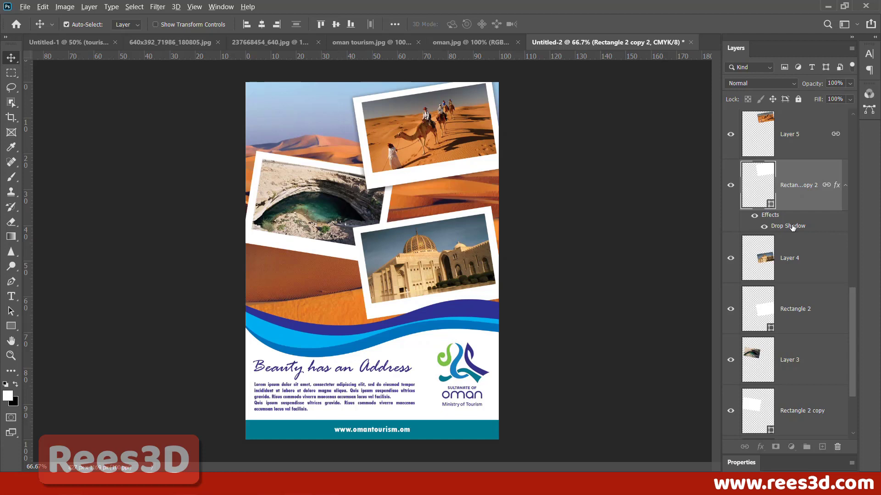
# Step: Copy the drop shadow effect to the mosque frame, Rectangle 2, and the sinkhole frame, Rectangle 2 copy
pyautogui.moveTo(792, 227); pyautogui.dragTo(795, 313)
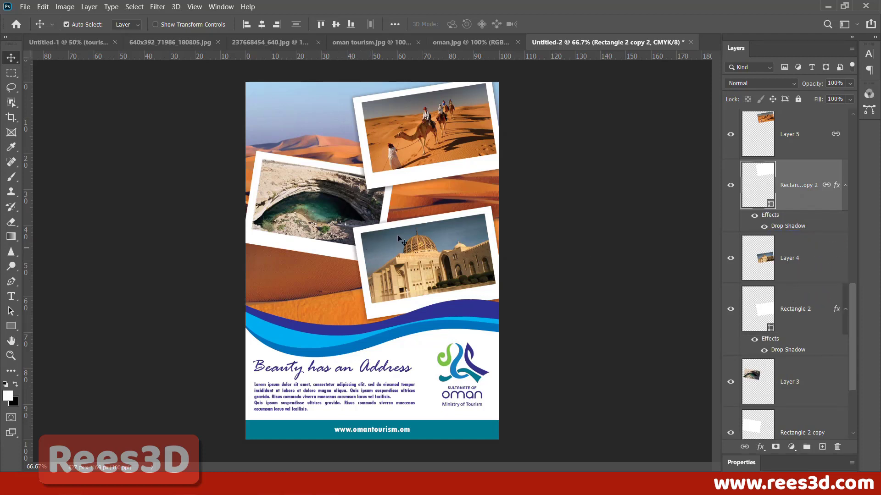
pyautogui.scroll(-3, 761, 362)
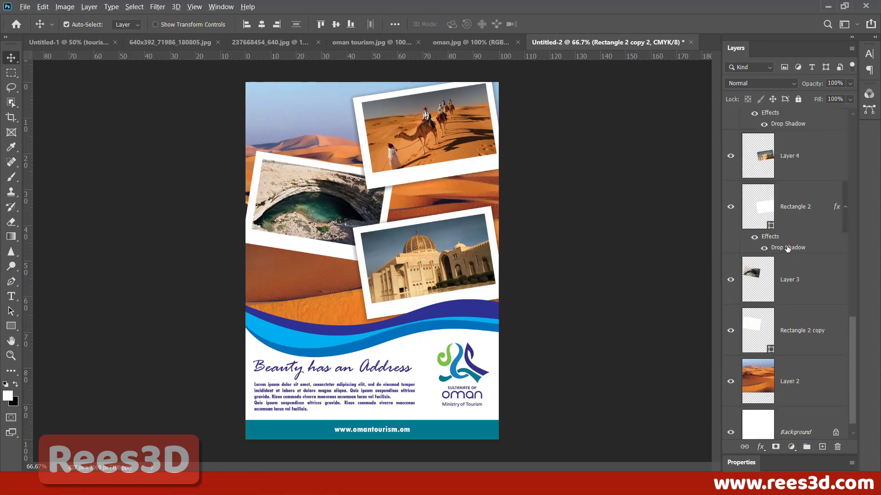
pyautogui.moveTo(787, 249); pyautogui.dragTo(799, 340)
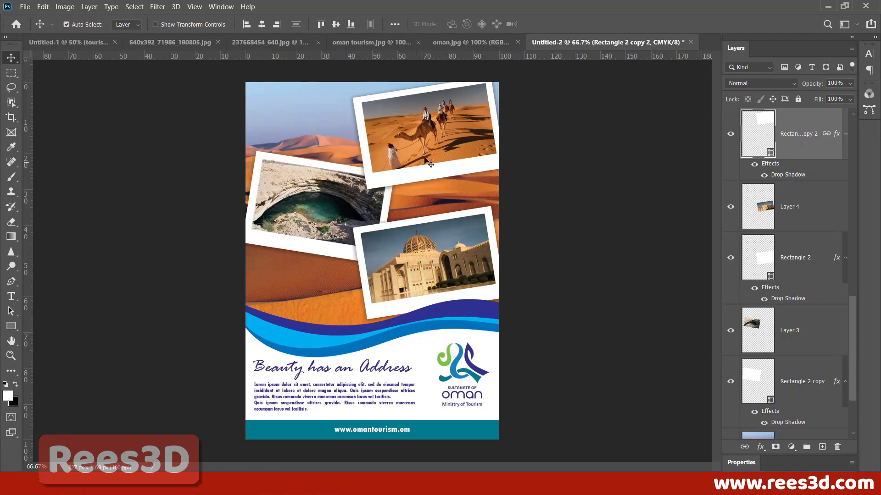
# Step: Copy the drop shadow from the camel photo's frame onto the camel photo itself, Layer 5
pyautogui.hotkey('ctrl', '+')
pyautogui.hotkey('ctrl', '+')
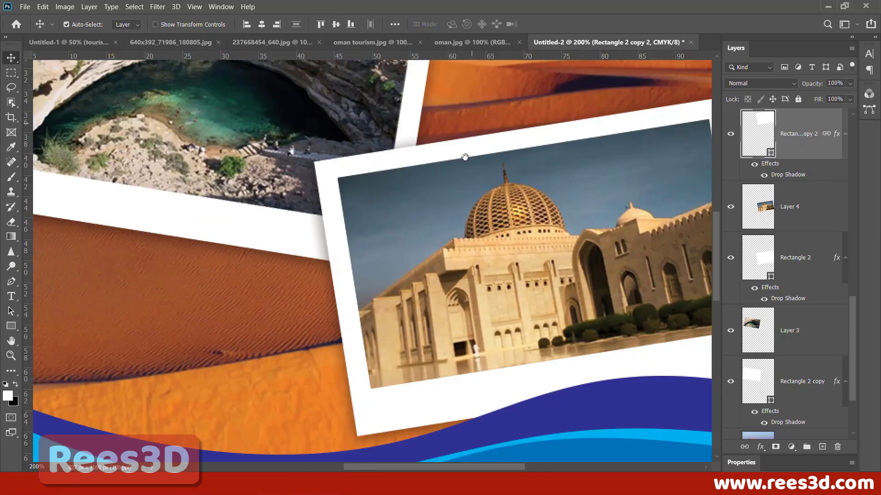
pyautogui.moveTo(465, 157); pyautogui.dragTo(463, 242)
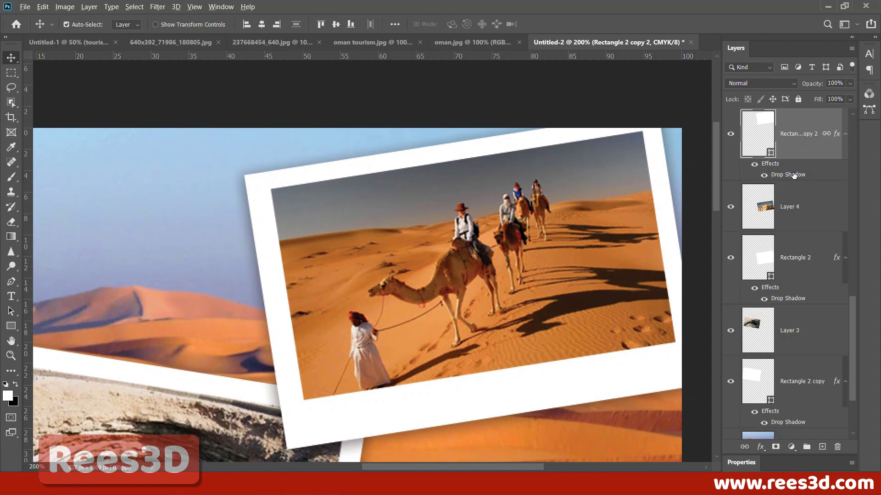
pyautogui.moveTo(794, 175); pyautogui.dragTo(789, 210)
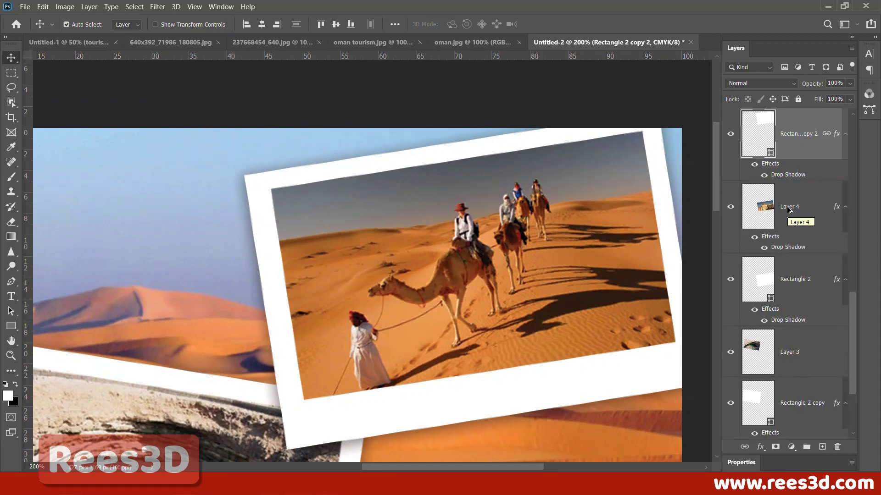
pyautogui.hotkey('ctrl', 'z')
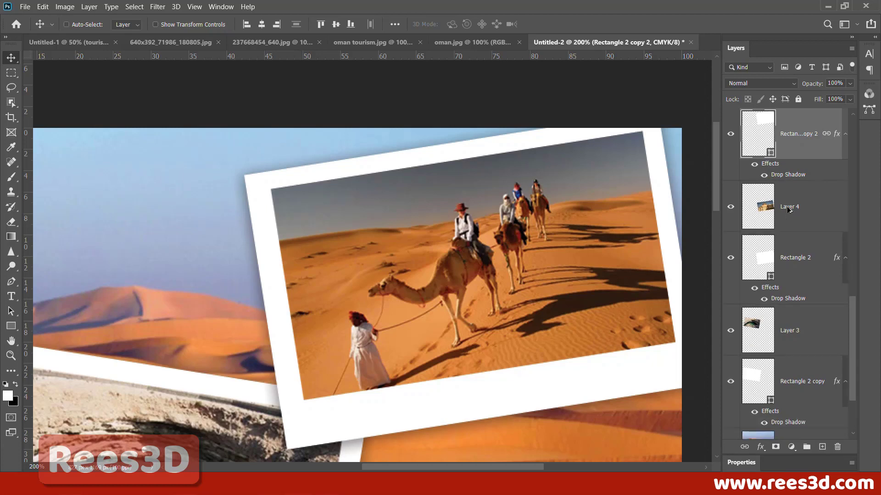
pyautogui.scroll(2, 789, 209)
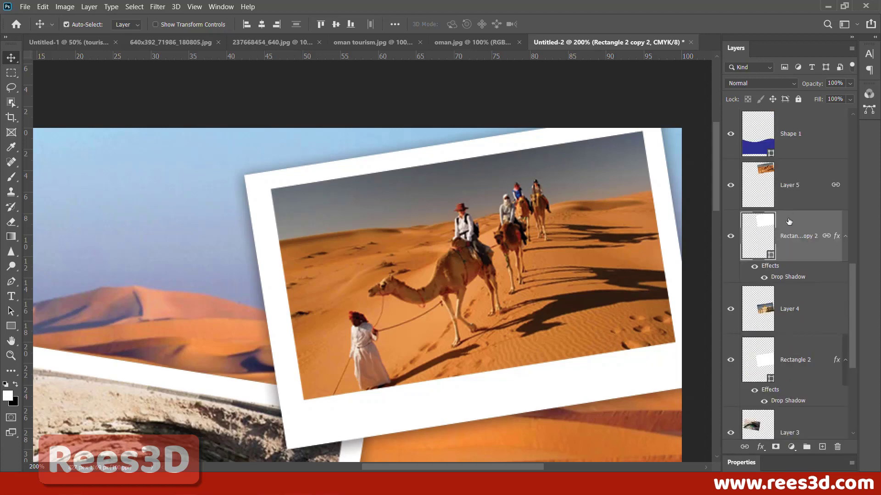
pyautogui.moveTo(783, 277); pyautogui.dragTo(782, 194)
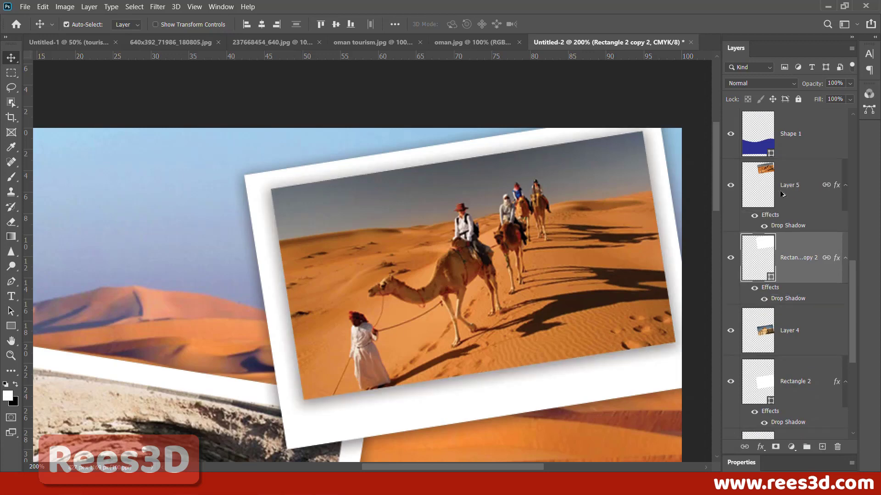
pyautogui.press('ctrl')
pyautogui.hotkey('ctrl', '-')
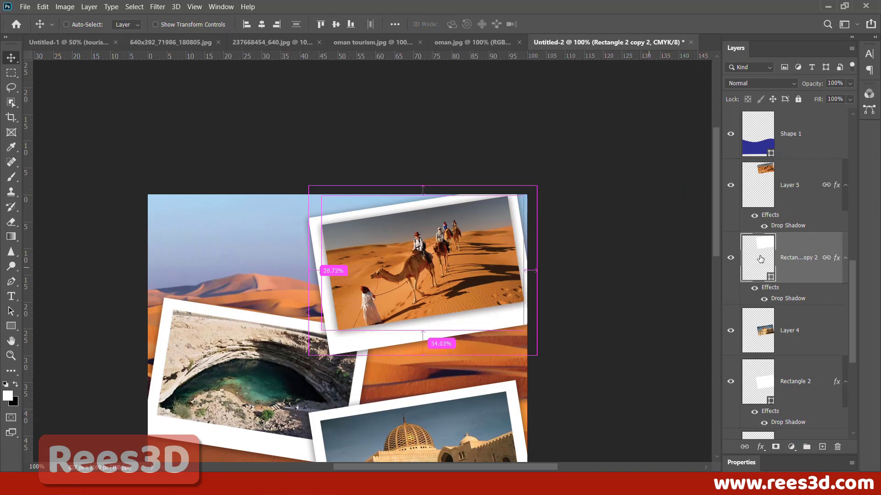
# Step: Edit the drop shadow of the camel photo, Layer 5, reducing its spread to 2% and size to 3 px
pyautogui.click(798, 229)
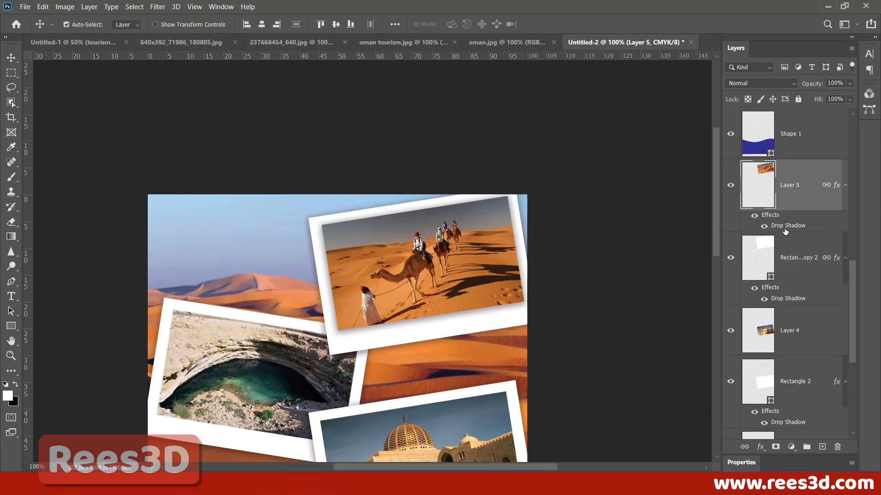
pyautogui.doubleClick(798, 227)
pyautogui.moveTo(679, 176); pyautogui.dragTo(699, 102)
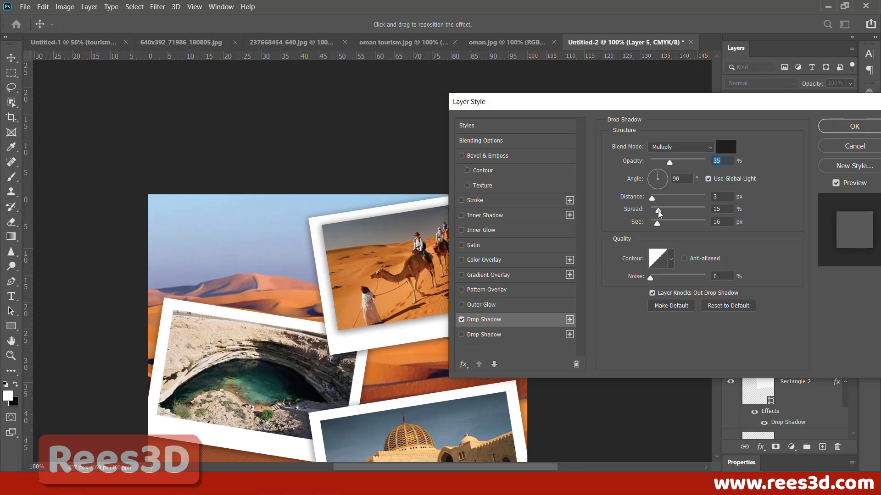
pyautogui.moveTo(658, 210); pyautogui.dragTo(651, 221)
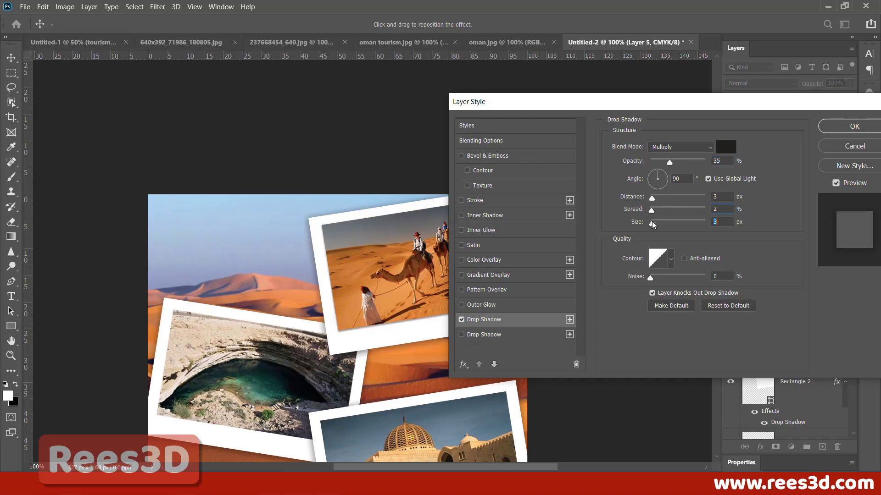
# Step: Try a softer drop shadow on the camel photo with 0 px distance, 5% spread and 7 px size
pyautogui.scroll(1, 344, 312)
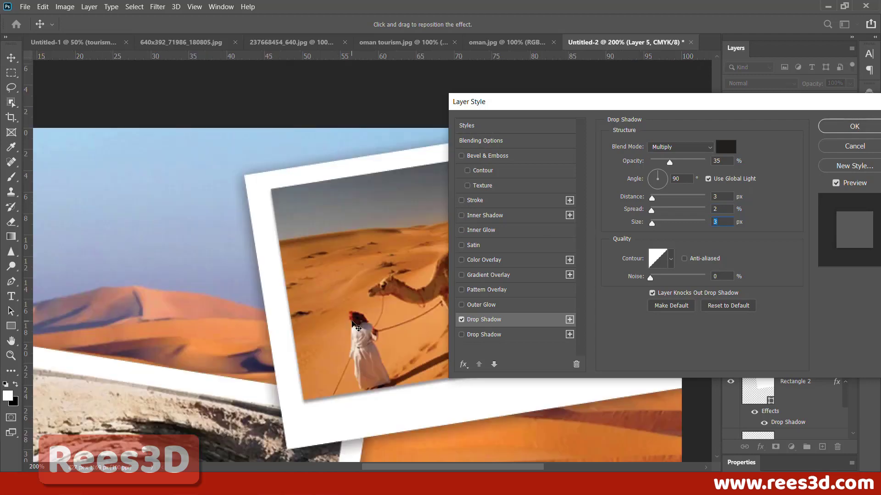
pyautogui.scroll(1, 353, 324)
pyautogui.moveTo(330, 305); pyautogui.dragTo(306, 251)
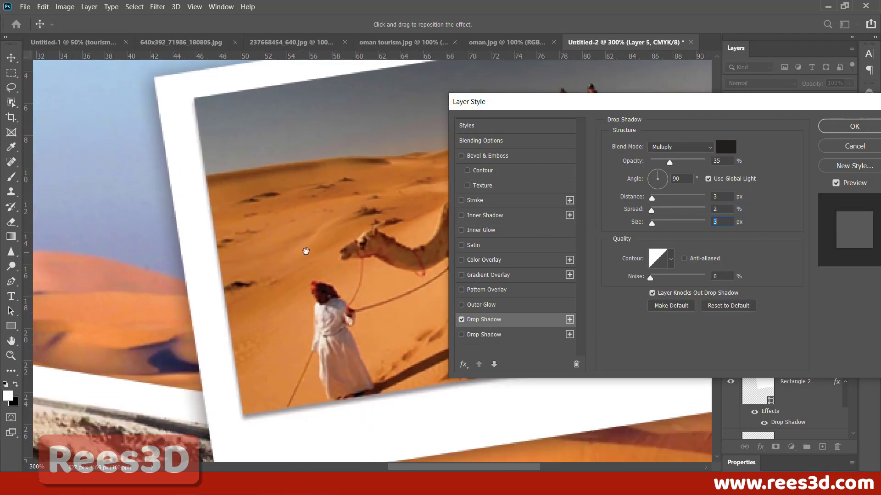
pyautogui.moveTo(651, 210); pyautogui.dragTo(663, 215)
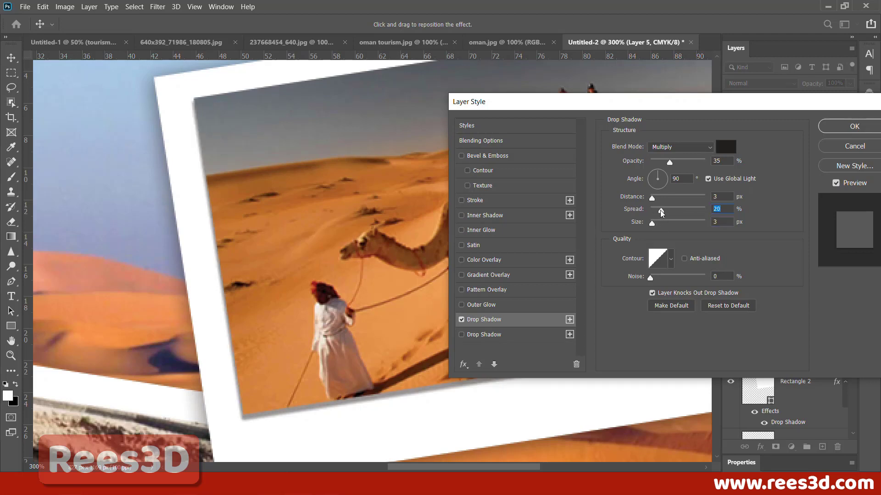
pyautogui.moveTo(661, 210); pyautogui.dragTo(649, 200)
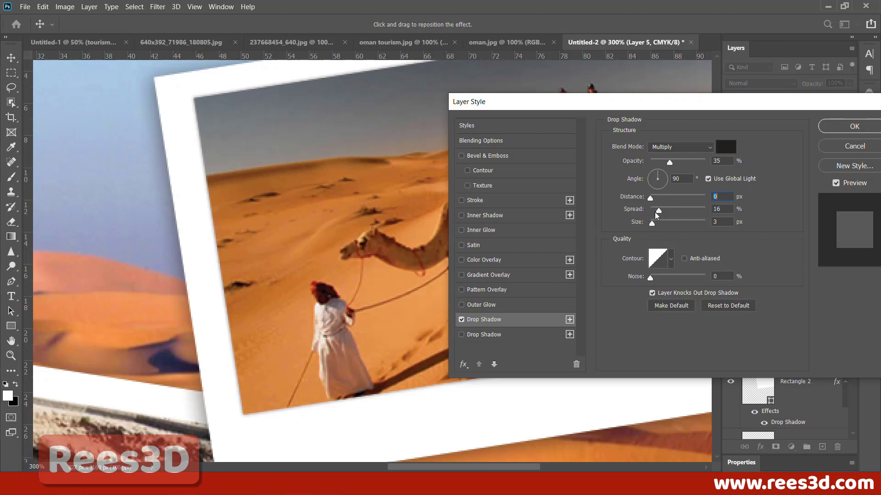
pyautogui.moveTo(654, 213); pyautogui.dragTo(654, 226)
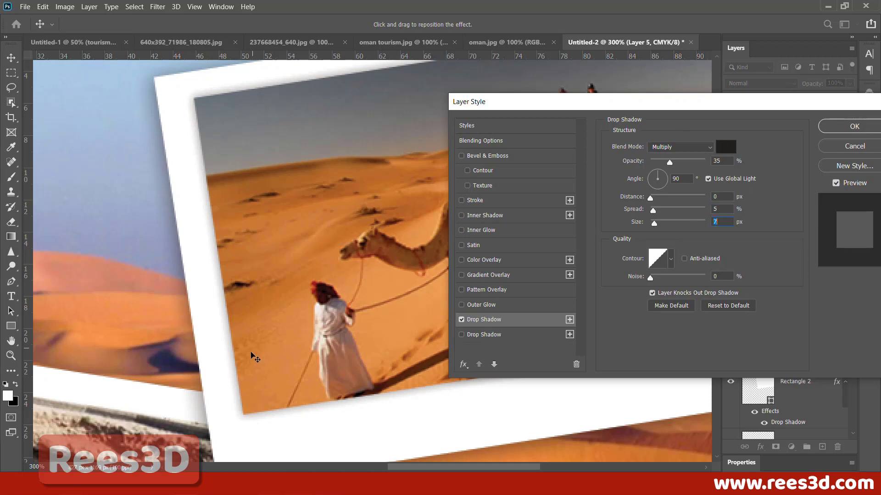
# Step: Compare the camel photo's edges with the layer style preview on and off
pyautogui.hotkey('ctrl', '-')
pyautogui.moveTo(240, 419); pyautogui.dragTo(79, 424)
pyautogui.click(846, 183)
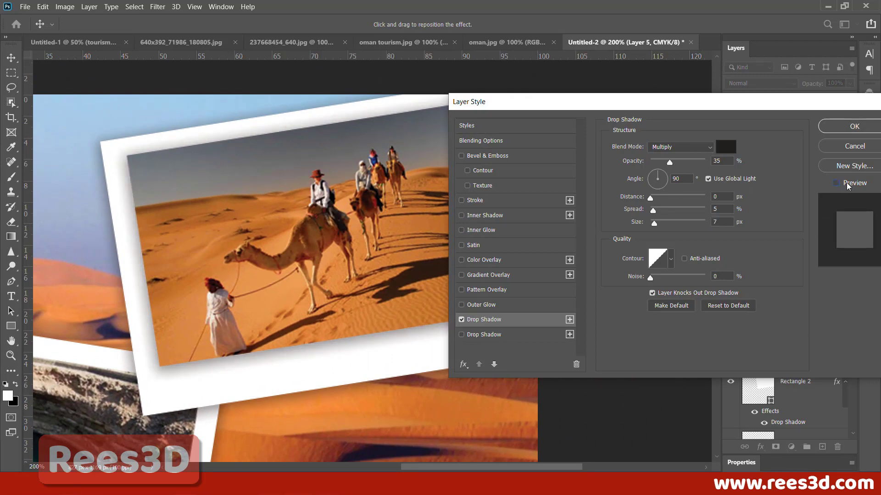
pyautogui.click(846, 183)
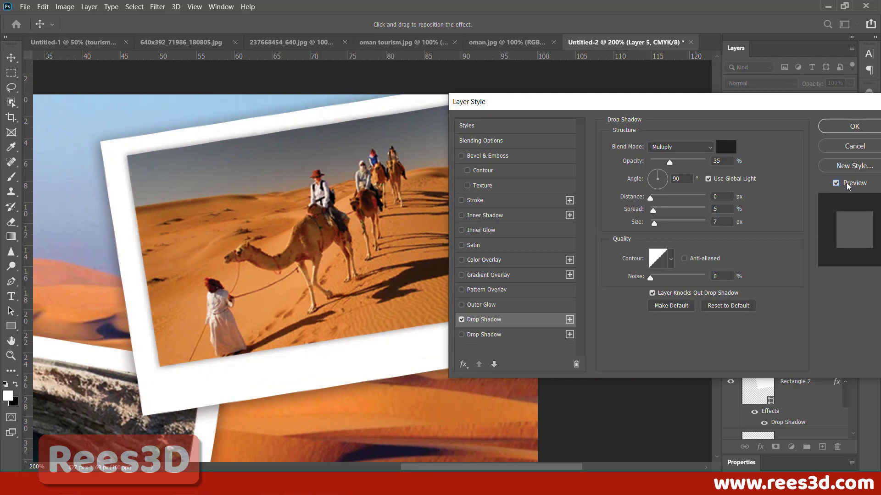
pyautogui.click(846, 182)
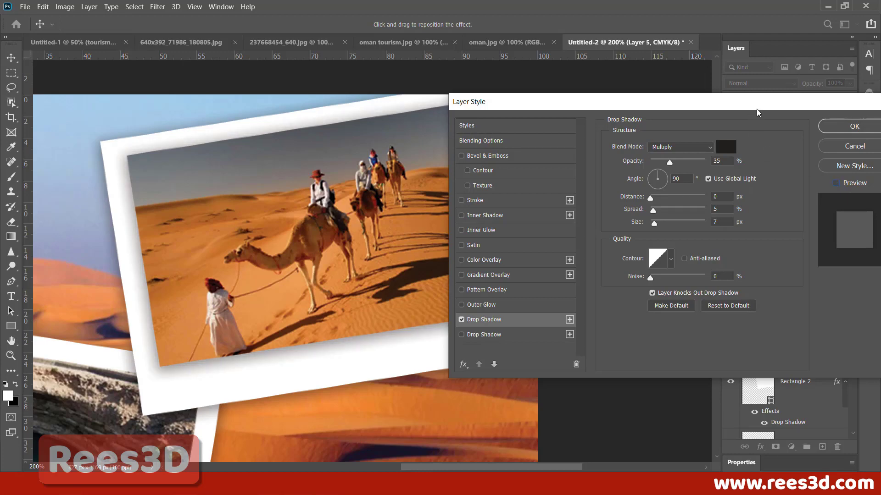
# Step: Try the camel photo's drop shadow at 3 px distance, 8% spread and 6 px size, comparing it with the effect disabled
pyautogui.moveTo(756, 108); pyautogui.dragTo(678, 244)
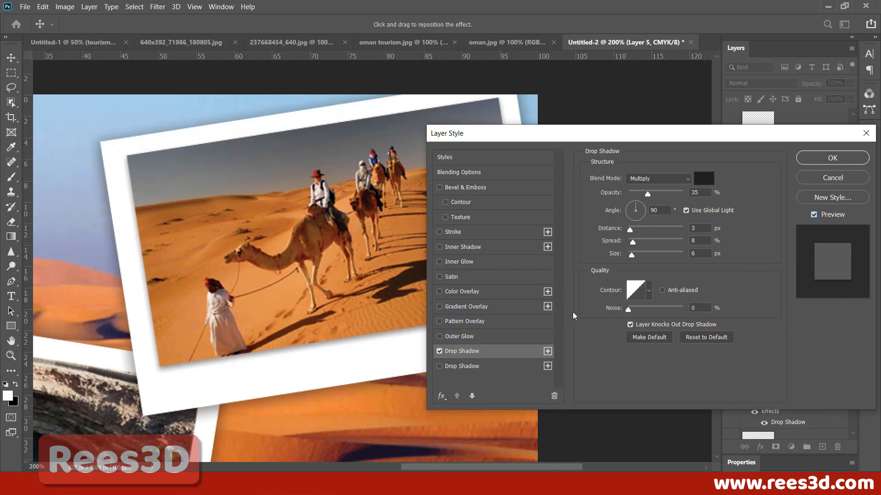
pyautogui.click(439, 351)
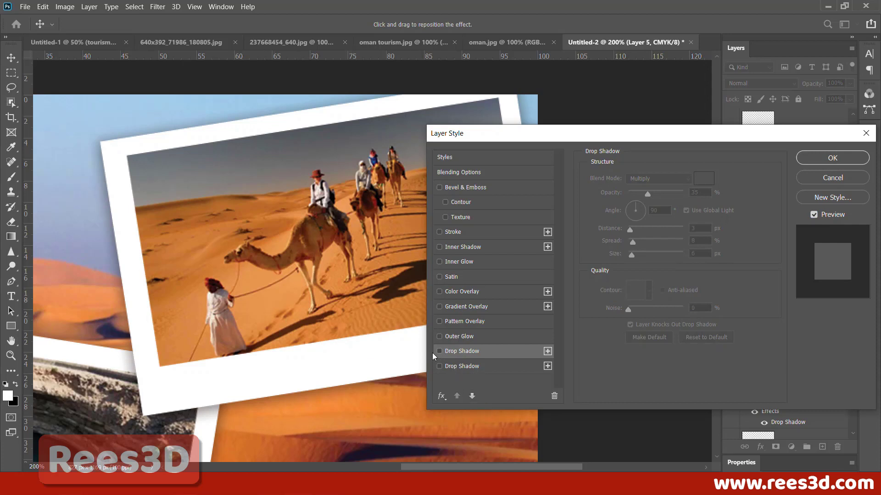
pyautogui.click(439, 351)
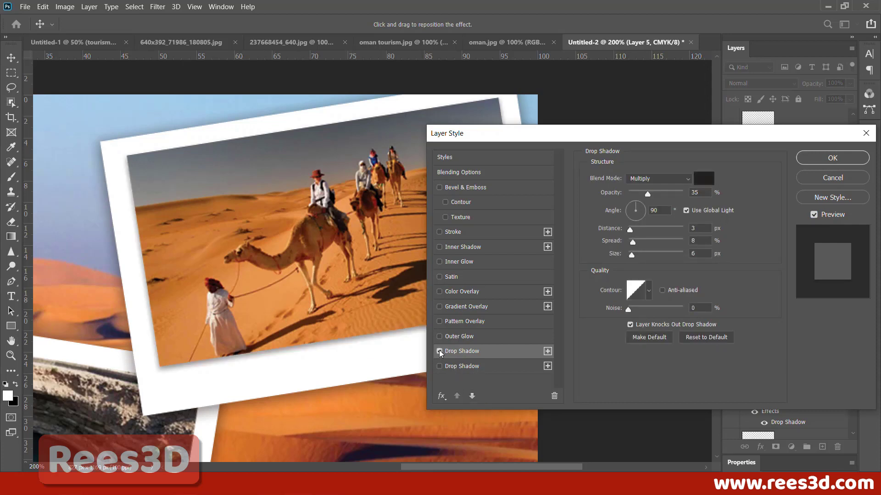
pyautogui.click(439, 350)
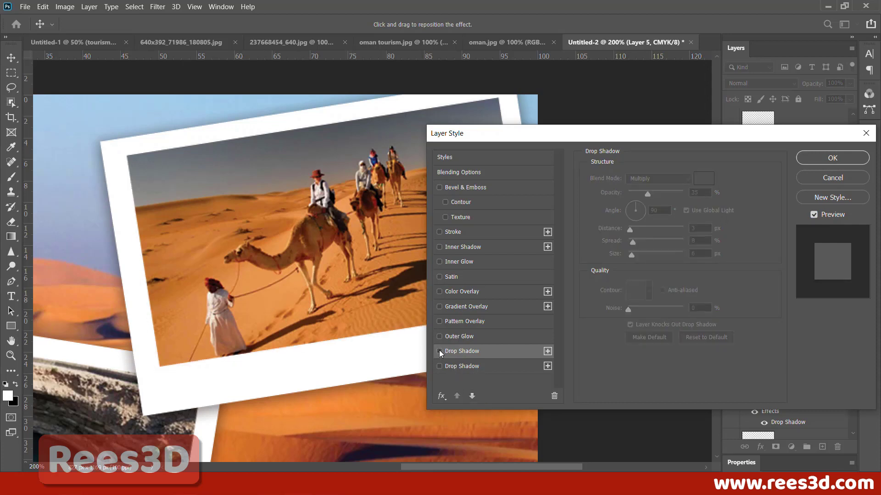
pyautogui.click(439, 351)
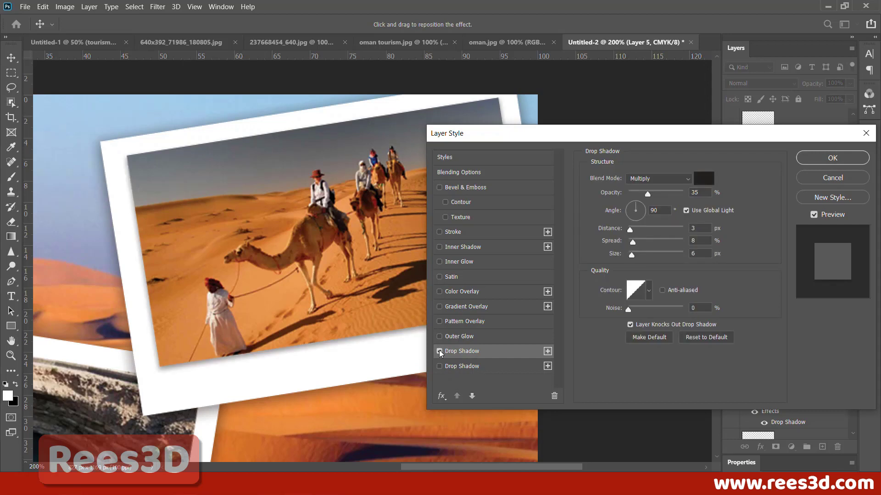
pyautogui.click(439, 350)
pyautogui.click(439, 351)
# Step: Set the camel photo's drop shadow to 0 px distance, 1% spread and 4 px size, and apply the layer style
pyautogui.moveTo(631, 243)
pyautogui.mouseDown()
pyautogui.moveTo(630, 256)
pyautogui.moveTo(628, 246)
pyautogui.mouseUp()
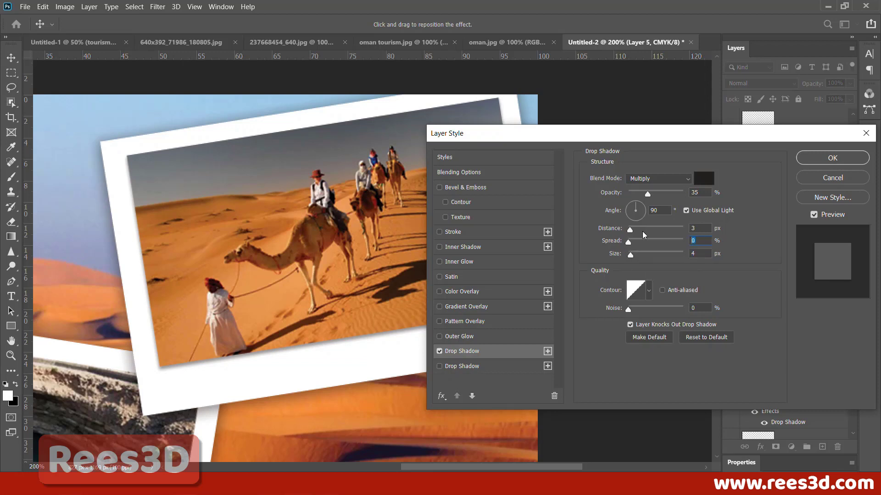
pyautogui.write('0.5')
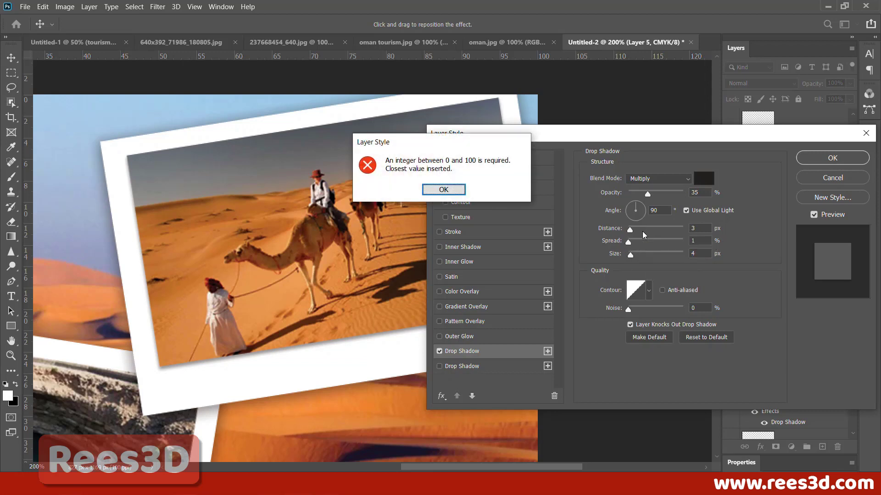
pyautogui.press('Return')
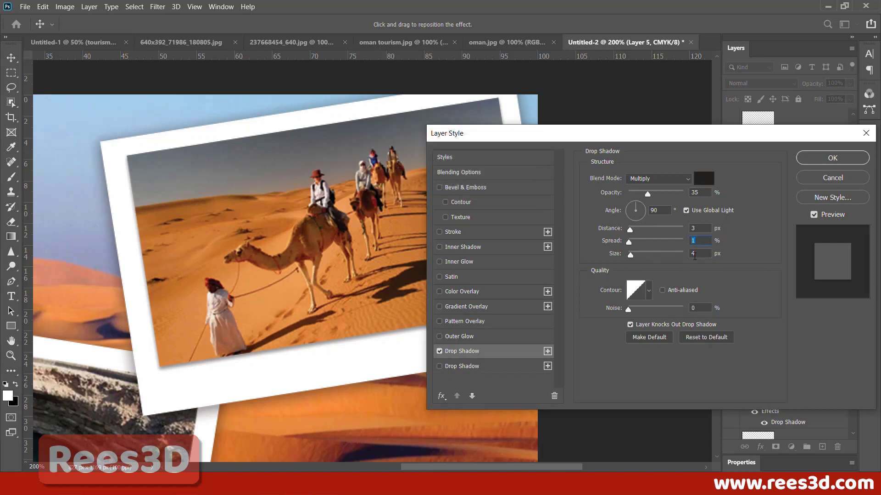
pyautogui.click(439, 351)
pyautogui.click(439, 351)
pyautogui.moveTo(629, 230); pyautogui.dragTo(626, 230)
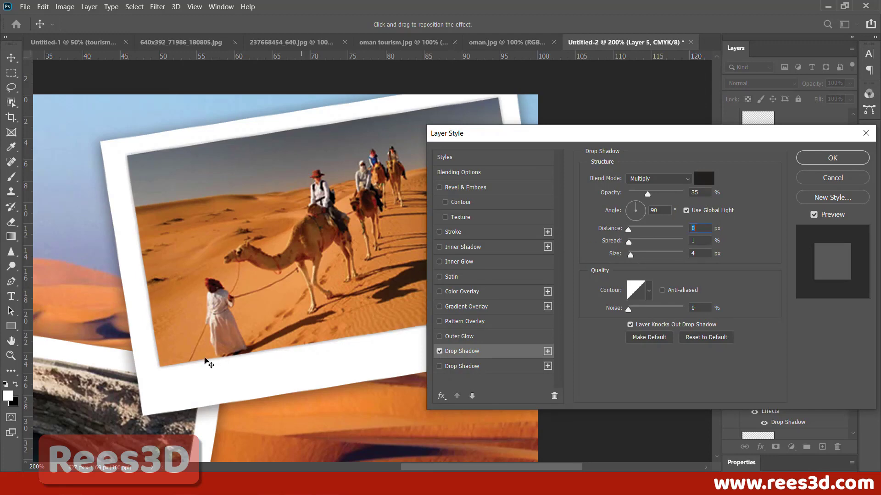
pyautogui.click(832, 158)
# Step: Copy the camel photo's drop shadow to the mosque photo, Layer 4, and the sinkhole photo, Layer 3
pyautogui.hotkey('ctrl', '-')
pyautogui.hotkey('ctrl', '-')
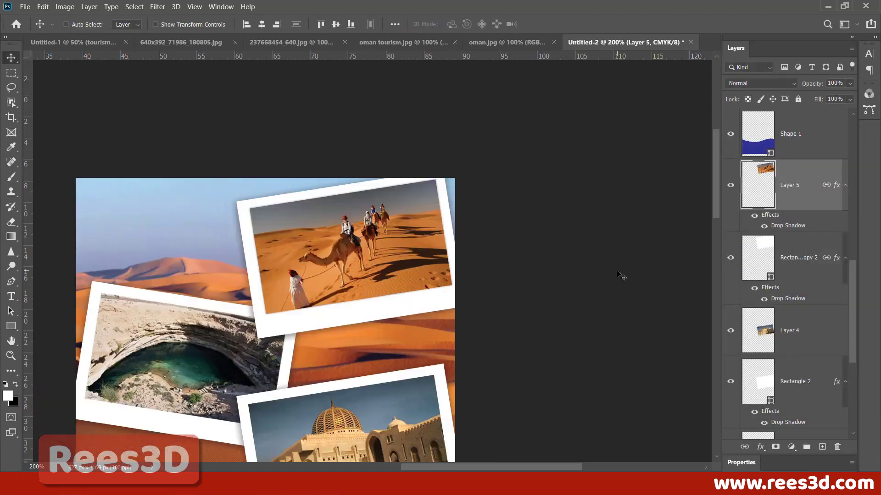
pyautogui.press('ctrl')
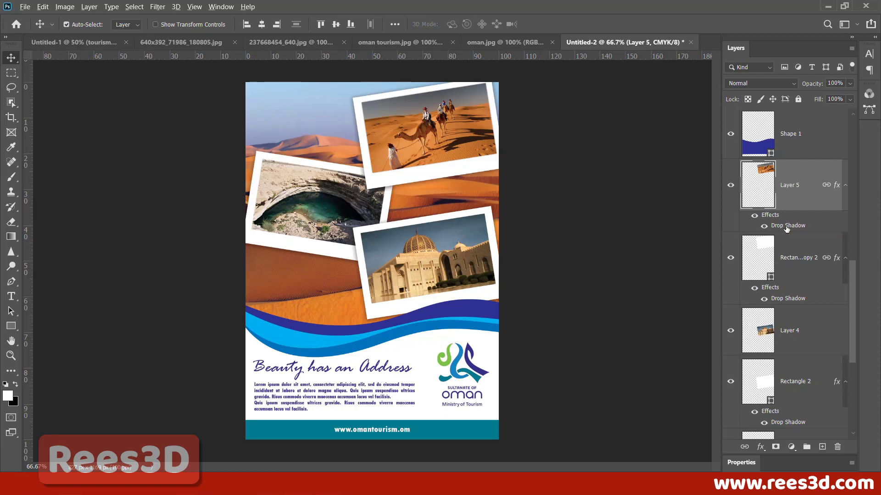
pyautogui.moveTo(791, 341); pyautogui.dragTo(789, 344)
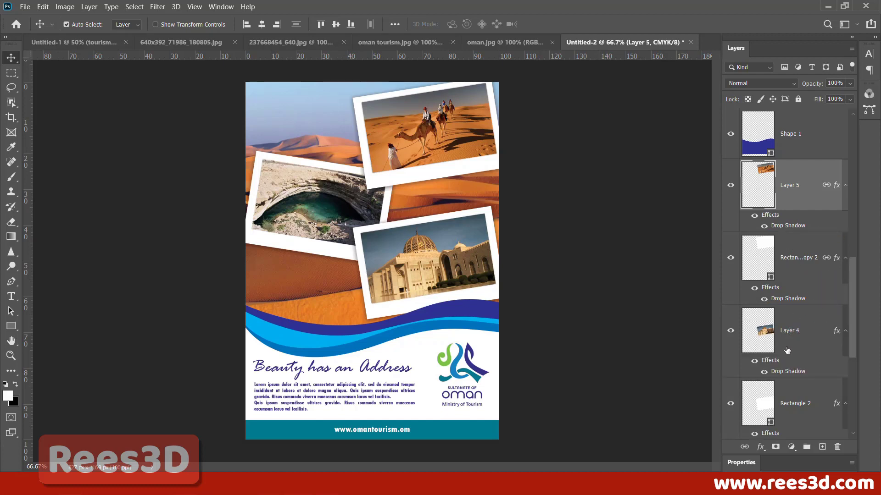
pyautogui.scroll(-3, 789, 321)
pyautogui.moveTo(787, 221); pyautogui.dragTo(780, 334)
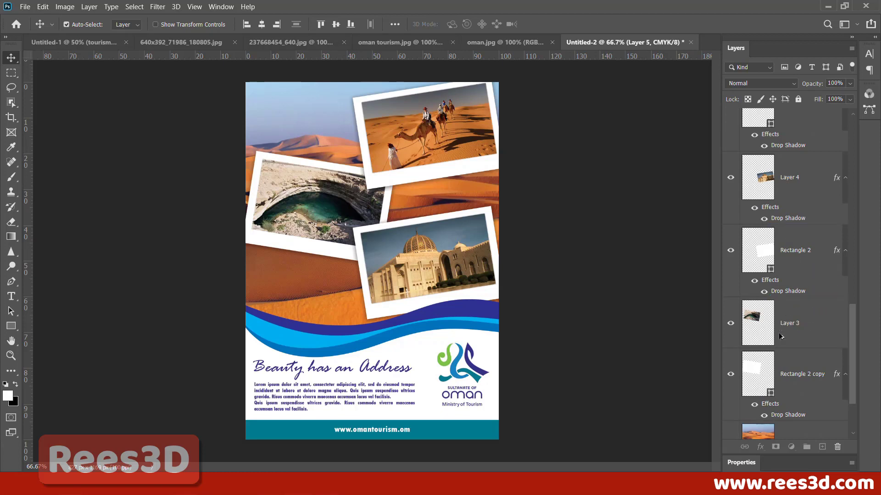
pyautogui.scroll(-2, 777, 334)
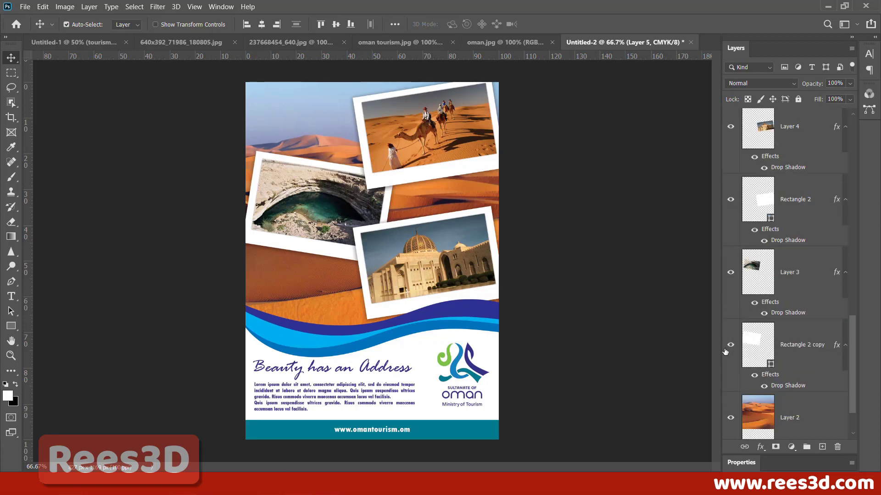